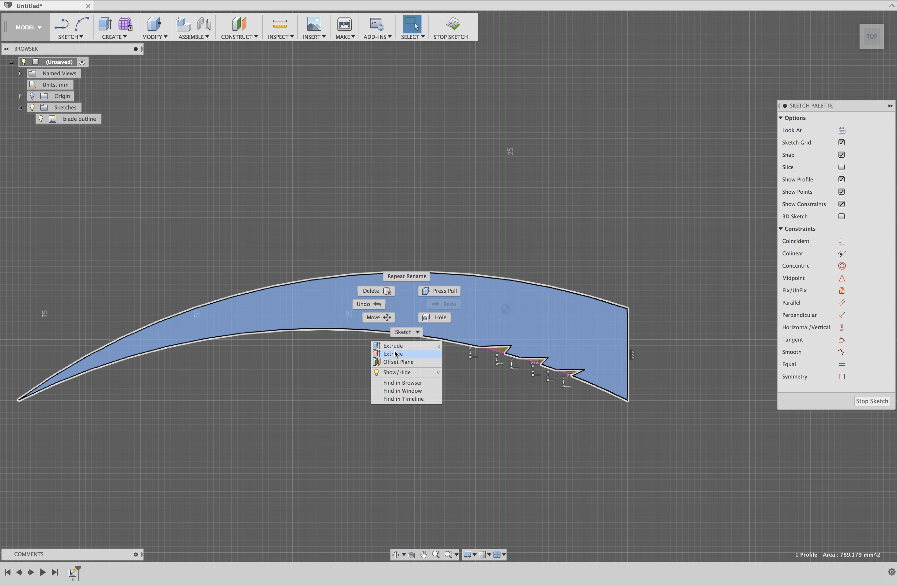
Extrude the blade profile 5 mm on one side as a new body, leaving out the three serration notches.
{"action": "left_click", "coordinate": [395, 347]}
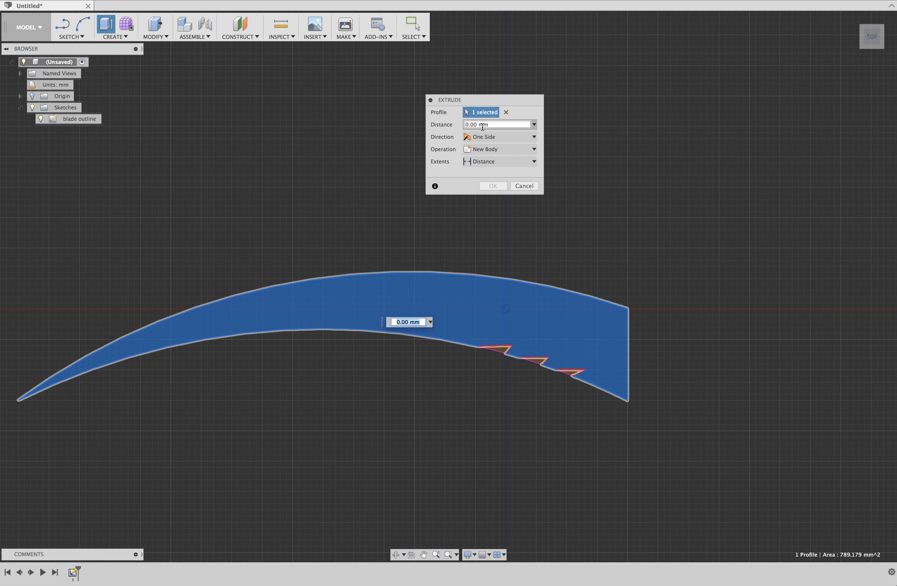
{"action": "left_click", "coordinate": [467, 124]}
{"action": "type", "text": "1"}
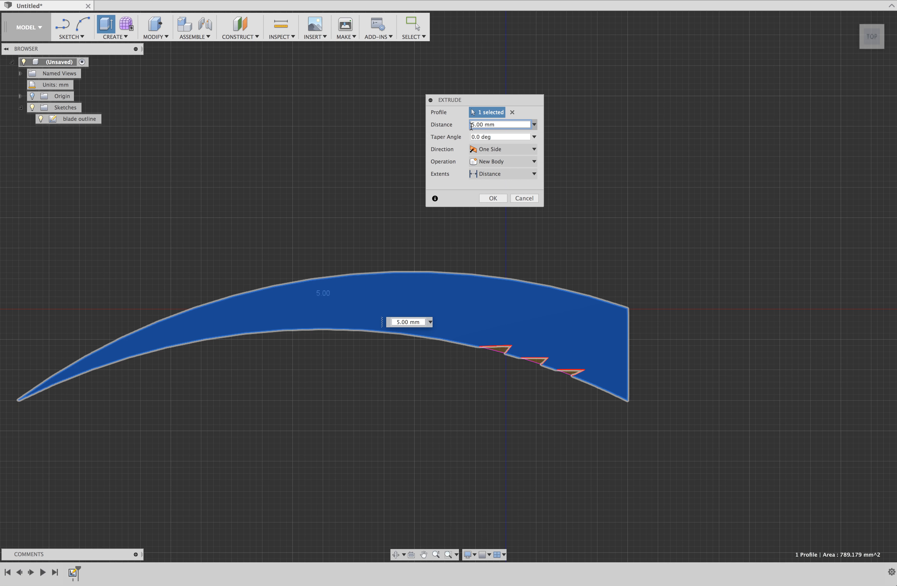
{"action": "key", "text": "Return"}
Thin the blade body by extruding its large flat face inward as a cut with a distance of -2.5 mm.
{"action": "middle_click_drag", "start_coordinate": [348, 376], "coordinate": [232, 318], "text": "shift"}
{"action": "left_click", "coordinate": [235, 350]}
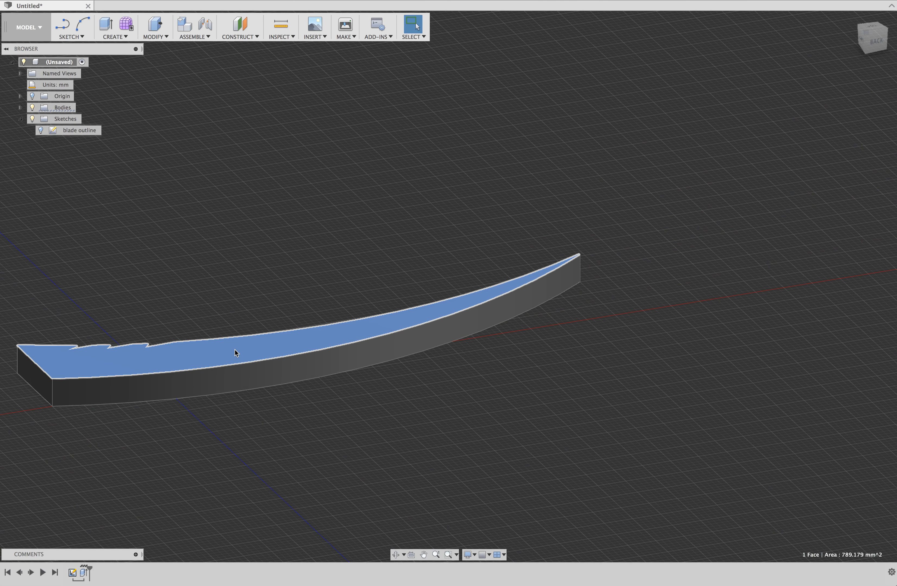
{"action": "right_click", "coordinate": [235, 350]}
{"action": "key", "text": "Escape"}
{"action": "key", "text": "e"}
{"action": "mouse_move", "coordinate": [235, 342]}
{"action": "left_mouse_down"}
{"action": "mouse_move", "coordinate": [235, 365]}
{"action": "mouse_move", "coordinate": [234, 356]}
{"action": "left_mouse_up"}
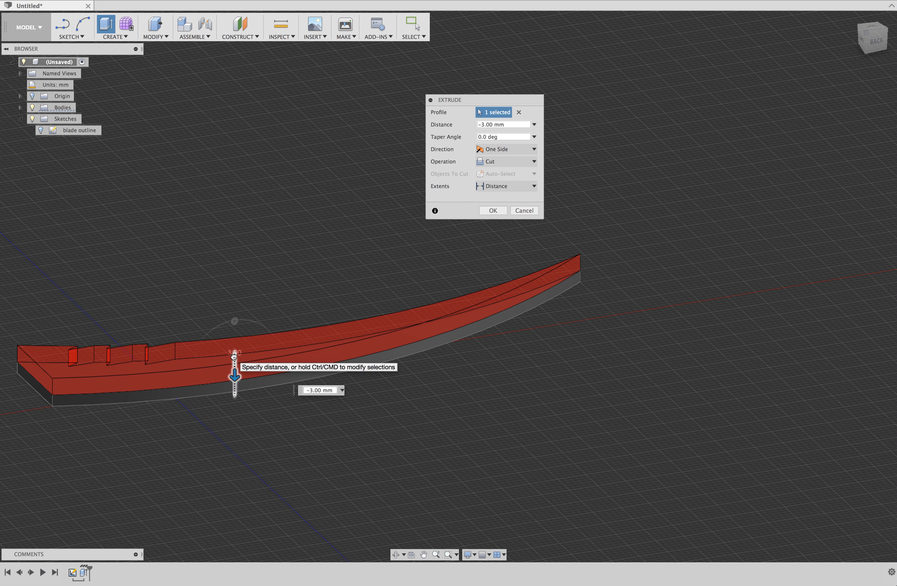
{"action": "left_click", "coordinate": [306, 389]}
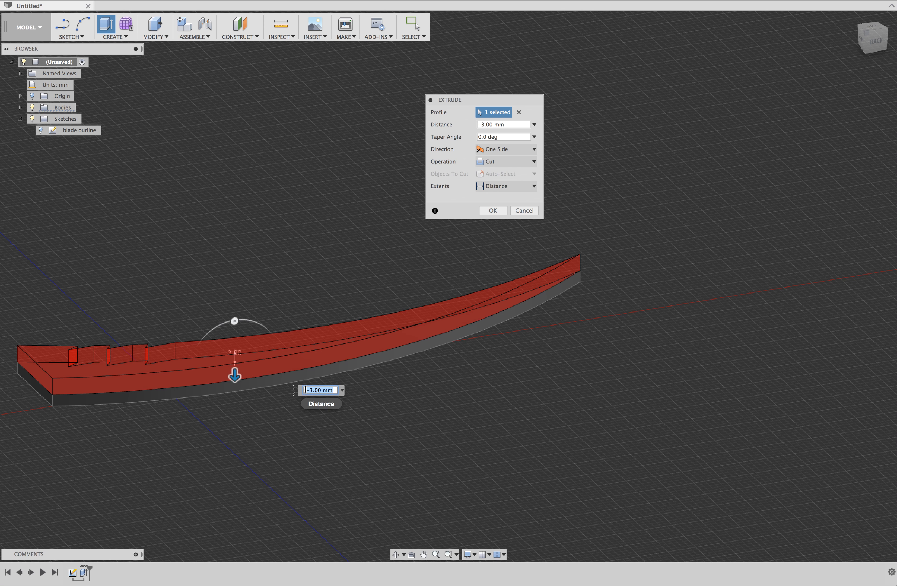
{"action": "type", "text": "2.5"}
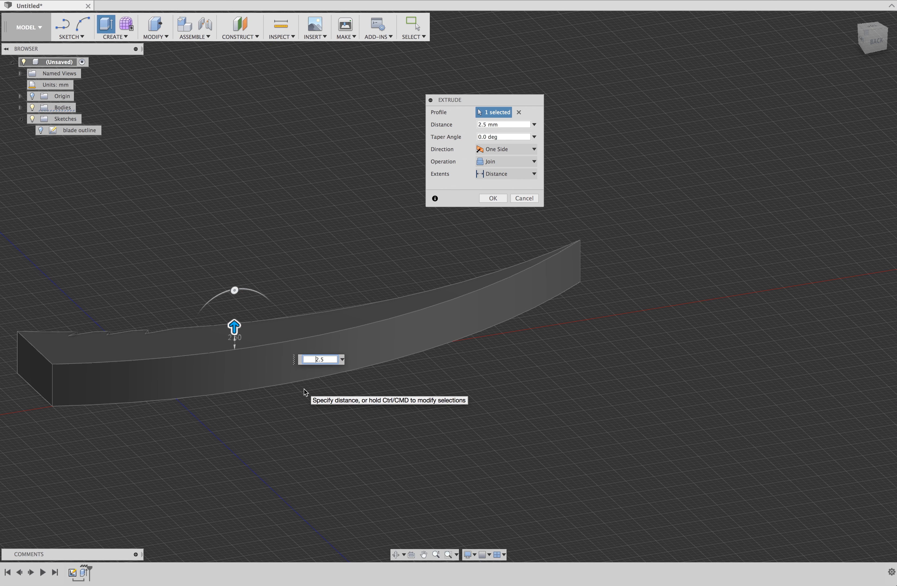
{"action": "type", "text": "-"}
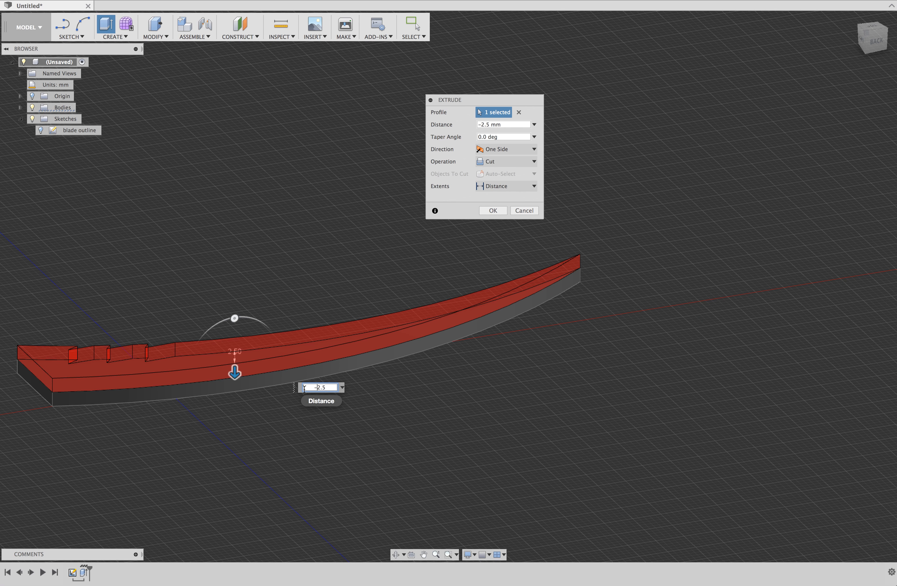
{"action": "left_click", "coordinate": [491, 211]}
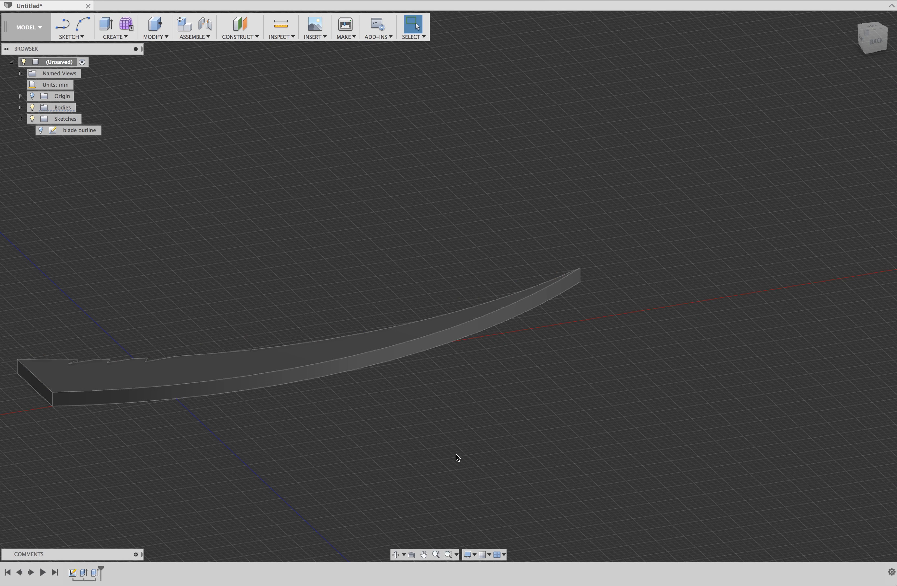
Show the blade outline sketch again and start a new sketch on the horizontal origin plane in top view.
{"action": "middle_click_drag", "start_coordinate": [450, 451], "coordinate": [571, 439], "text": "shift"}
{"action": "middle_click_drag", "start_coordinate": [326, 441], "coordinate": [528, 491], "text": "shift"}
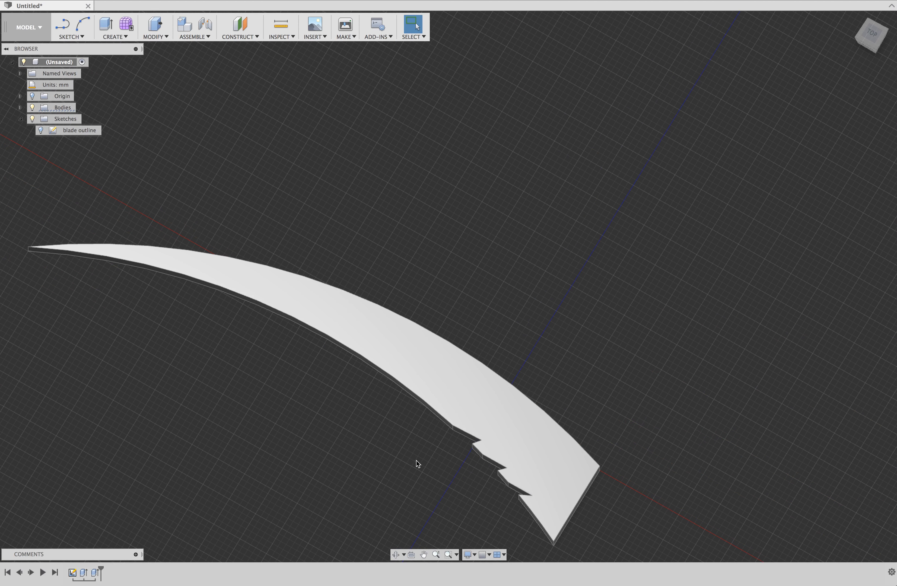
{"action": "left_click", "coordinate": [874, 35]}
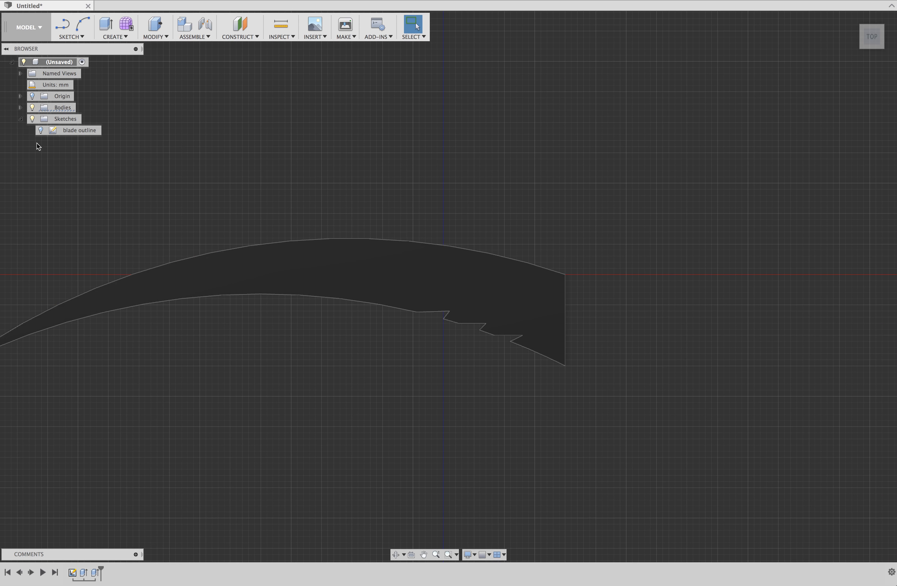
{"action": "left_click", "coordinate": [41, 130]}
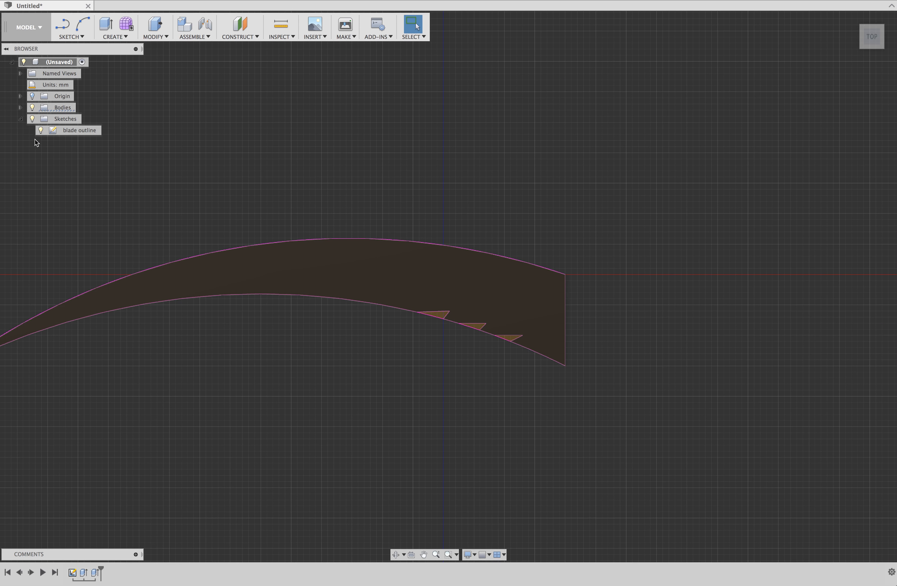
{"action": "left_click", "coordinate": [72, 26]}
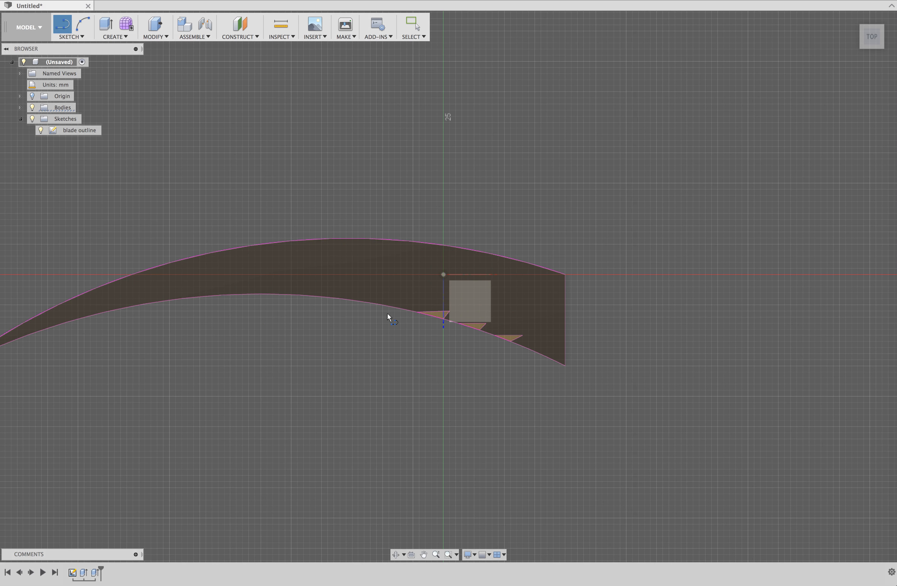
{"action": "left_click", "coordinate": [366, 324]}
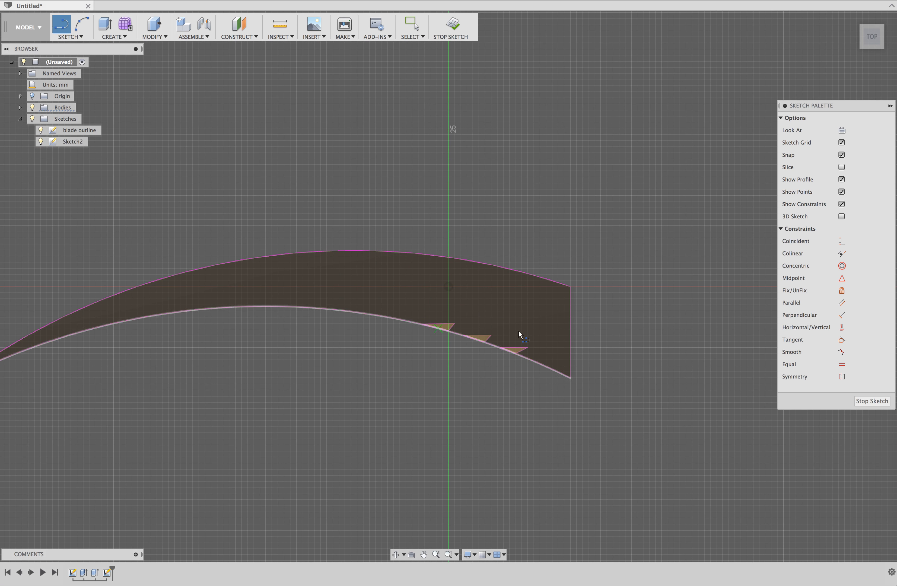
Draw the guard's straight outline along the blade's rear edge, 3 mm past its lower corner, diagonally outward and back up parallel to the edge.
{"action": "middle_click_drag", "start_coordinate": [540, 302], "coordinate": [282, 292]}
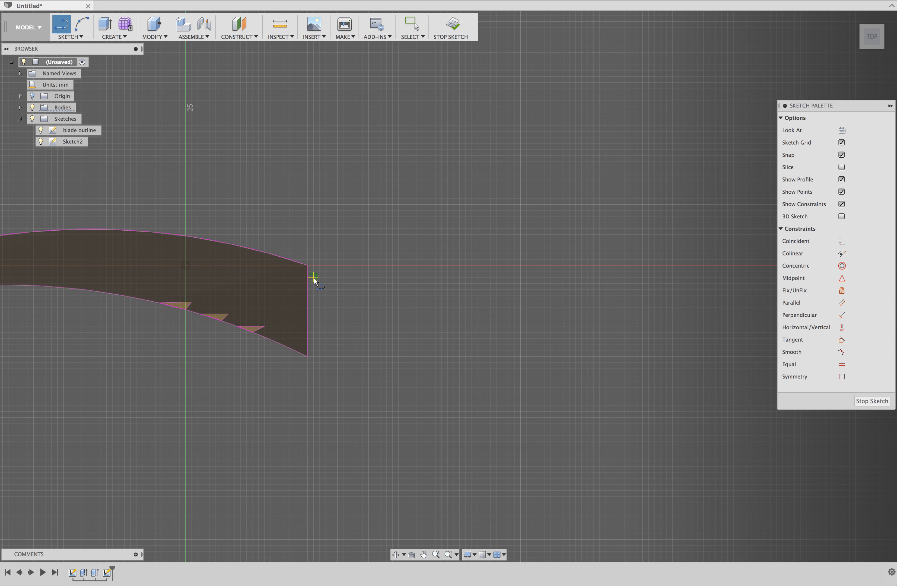
{"action": "left_click", "coordinate": [309, 266]}
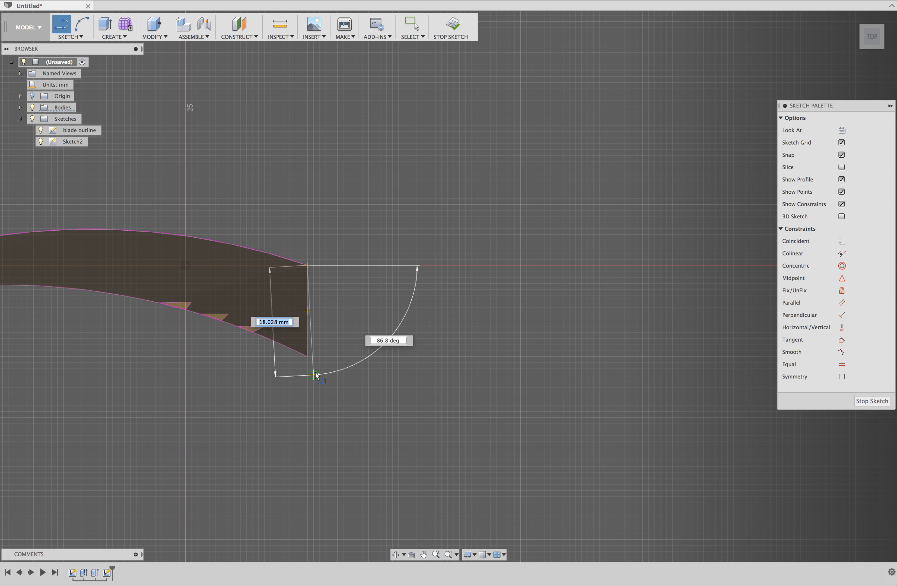
{"action": "left_click", "coordinate": [308, 357]}
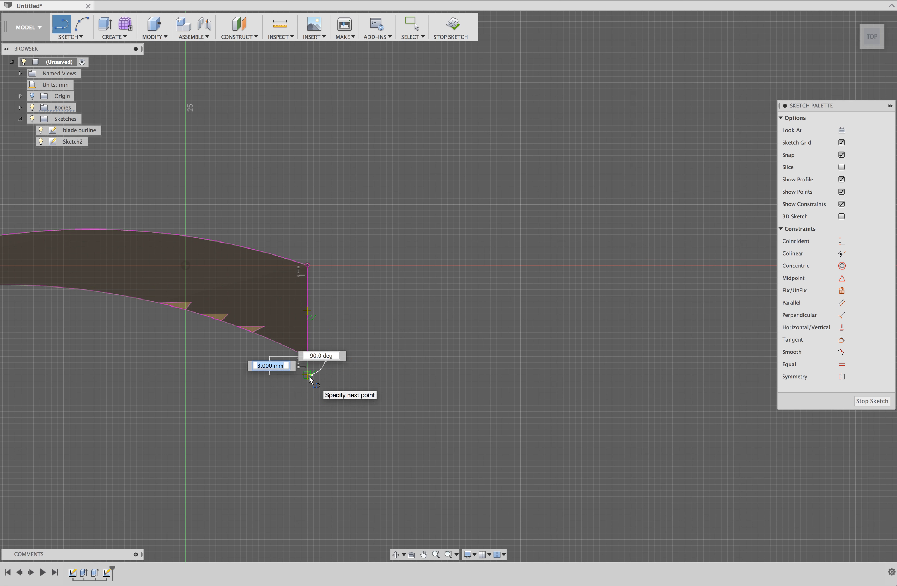
{"action": "left_click", "coordinate": [309, 375]}
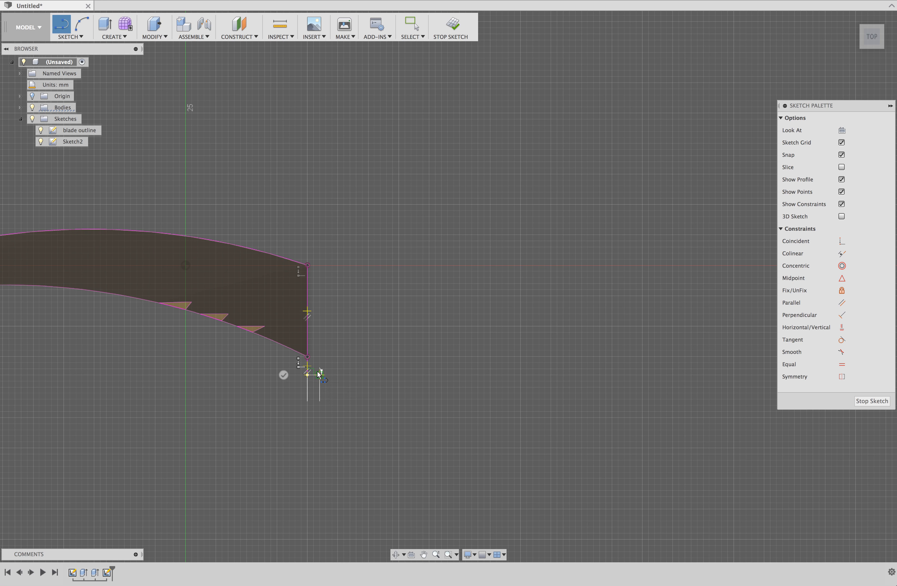
{"action": "left_click", "coordinate": [319, 370]}
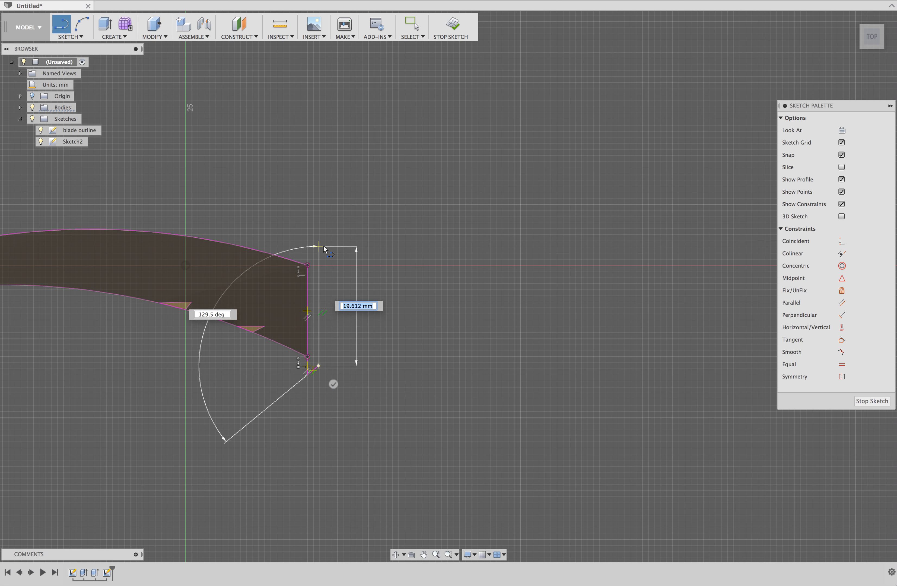
{"action": "left_click", "coordinate": [322, 267]}
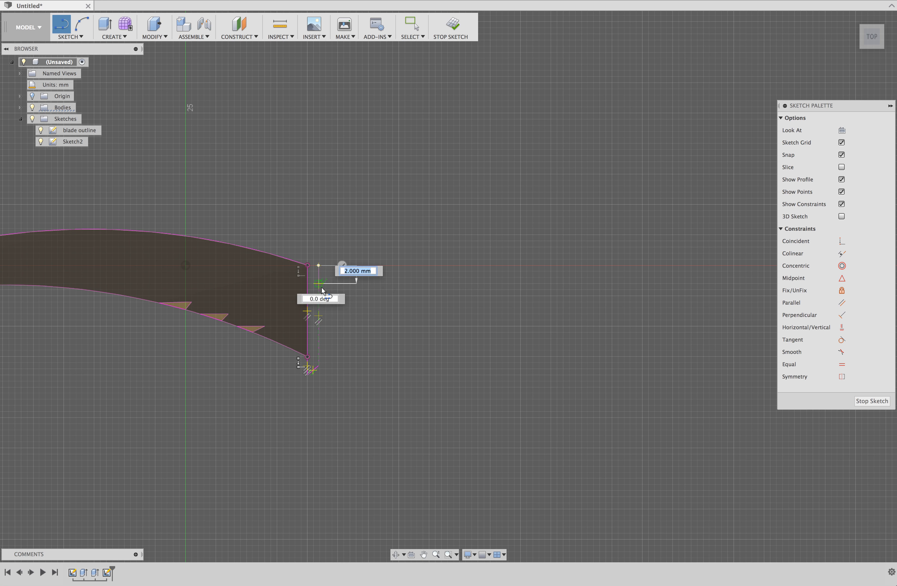
{"action": "left_click", "coordinate": [342, 266]}
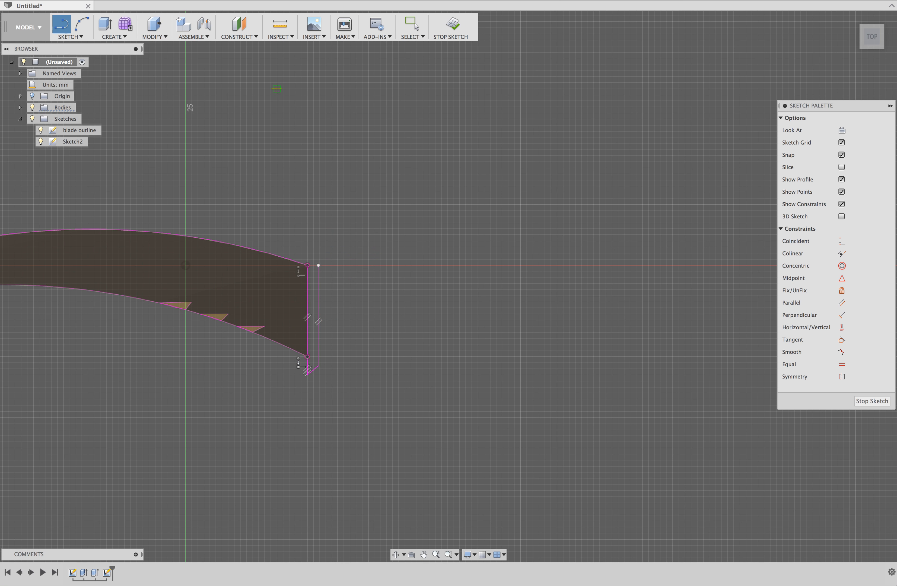
Draw two three-point arcs from the upper ends of the guard lines to one shared point, forming a backward-curving hook.
{"action": "left_click", "coordinate": [82, 24]}
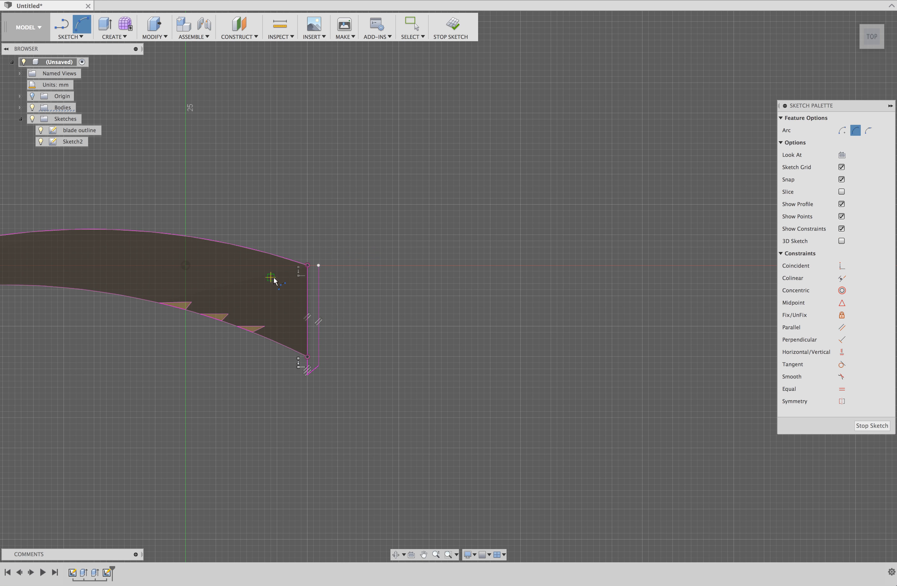
{"action": "left_click", "coordinate": [320, 265]}
{"action": "left_click", "coordinate": [332, 246]}
{"action": "left_click", "coordinate": [306, 264]}
{"action": "left_click", "coordinate": [332, 247]}
{"action": "left_click", "coordinate": [321, 251]}
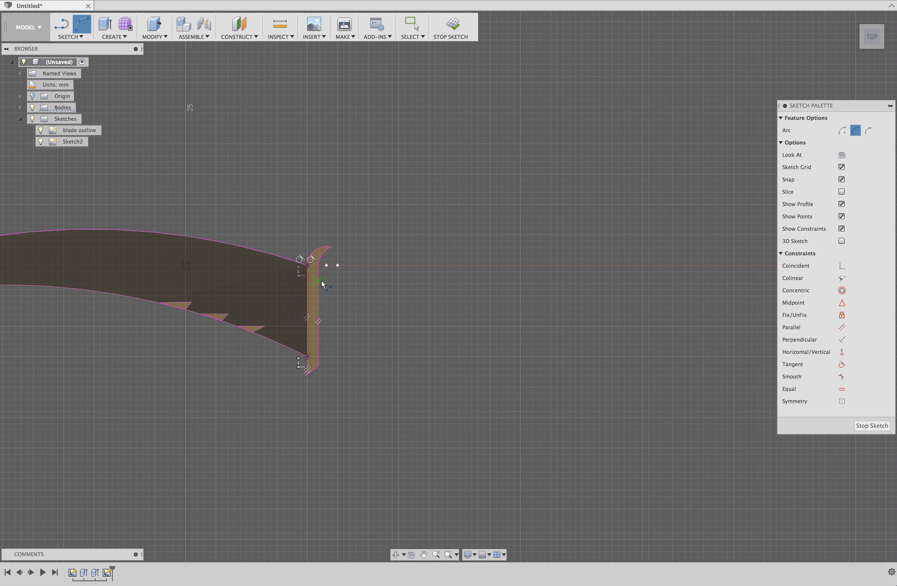
Draw the handle's lower edge as a shallow three-point arc spanning about 38 mm from the guard's outer line.
{"action": "left_click", "coordinate": [321, 338]}
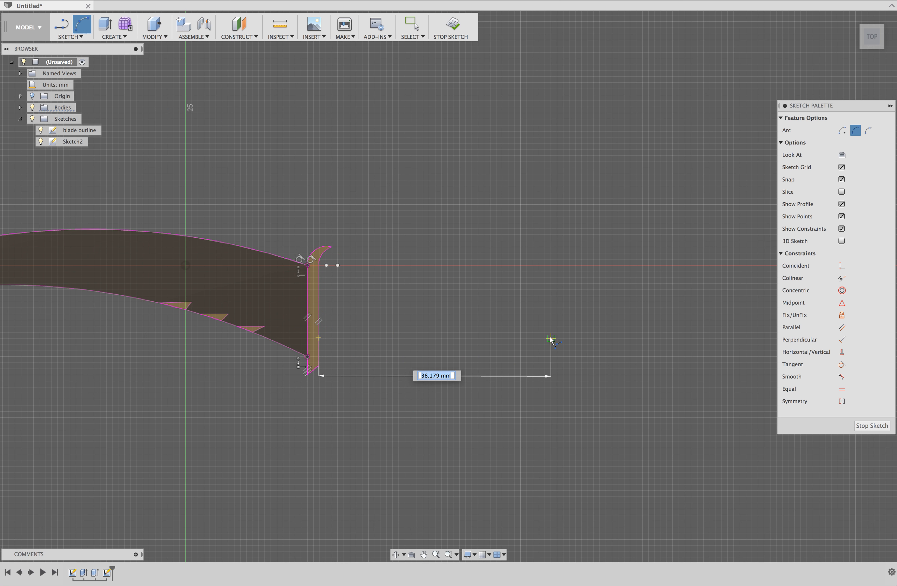
{"action": "left_click", "coordinate": [551, 327]}
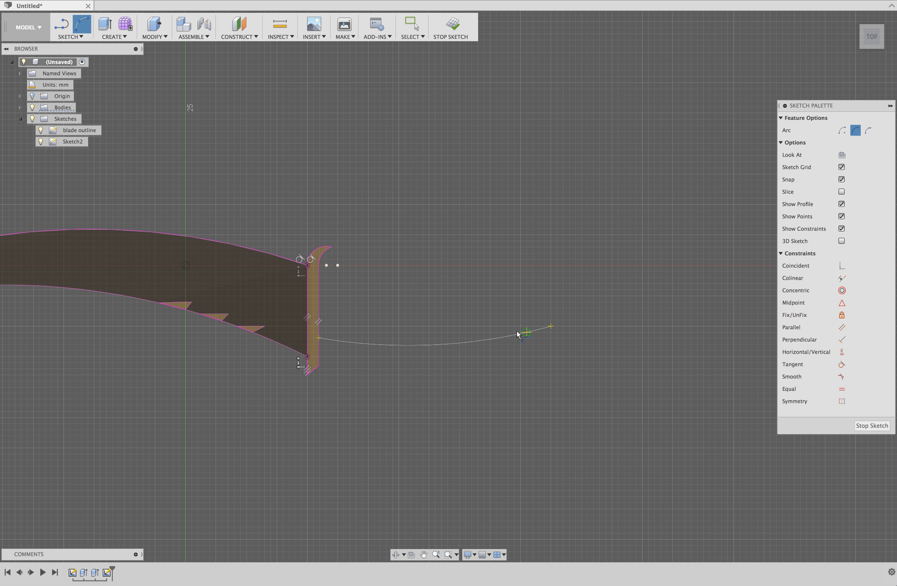
{"action": "left_click", "coordinate": [487, 334]}
{"action": "key", "text": "l"}
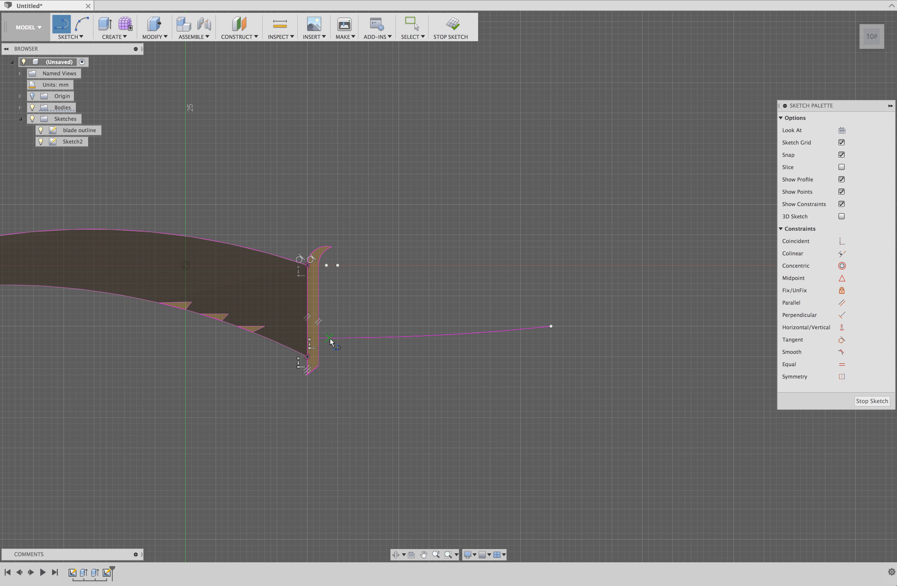
{"action": "left_click", "coordinate": [325, 338]}
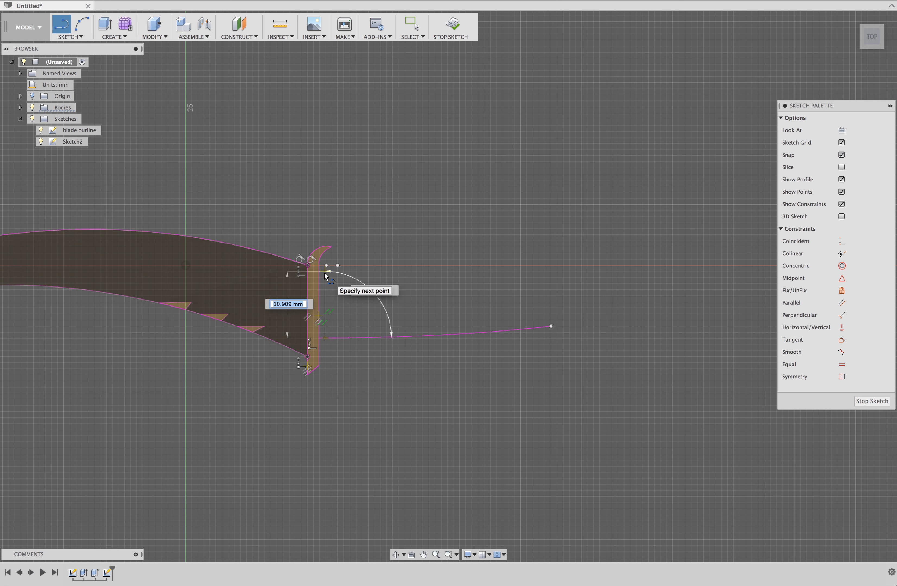
{"action": "key", "text": "Escape"}
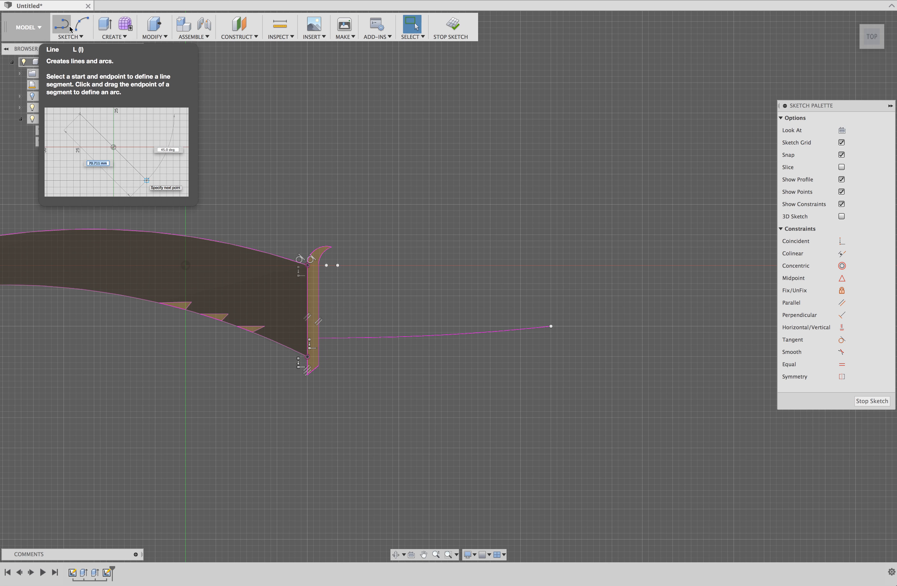
Draw the handle's upper edge as a shallow downward-bowed three-point arc starting on the upper part of the guard's outer line.
{"action": "left_click", "coordinate": [81, 25]}
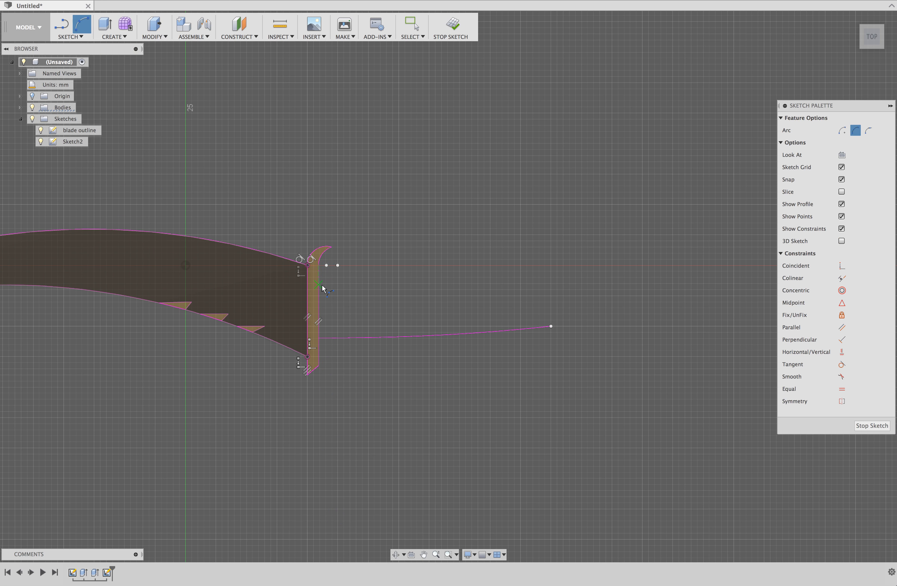
{"action": "left_click", "coordinate": [321, 286]}
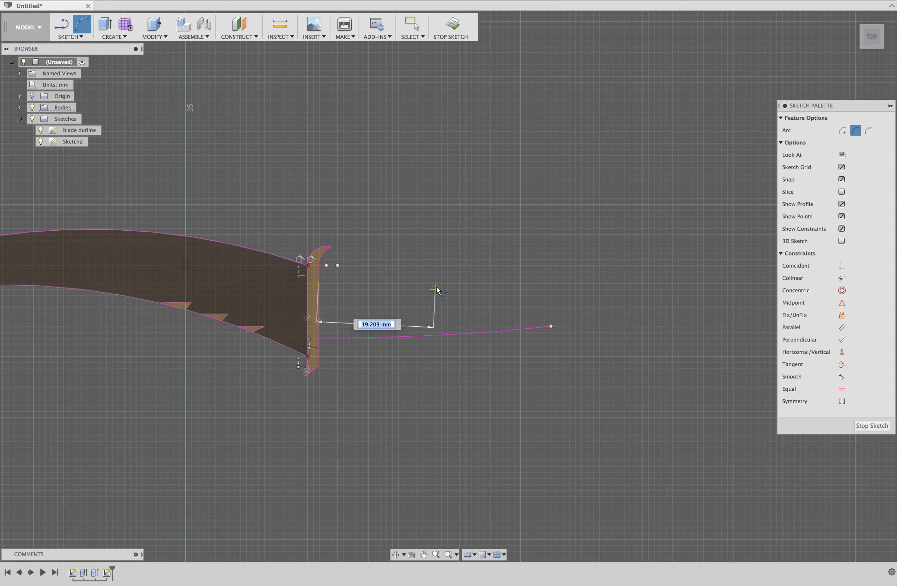
{"action": "left_click", "coordinate": [547, 284]}
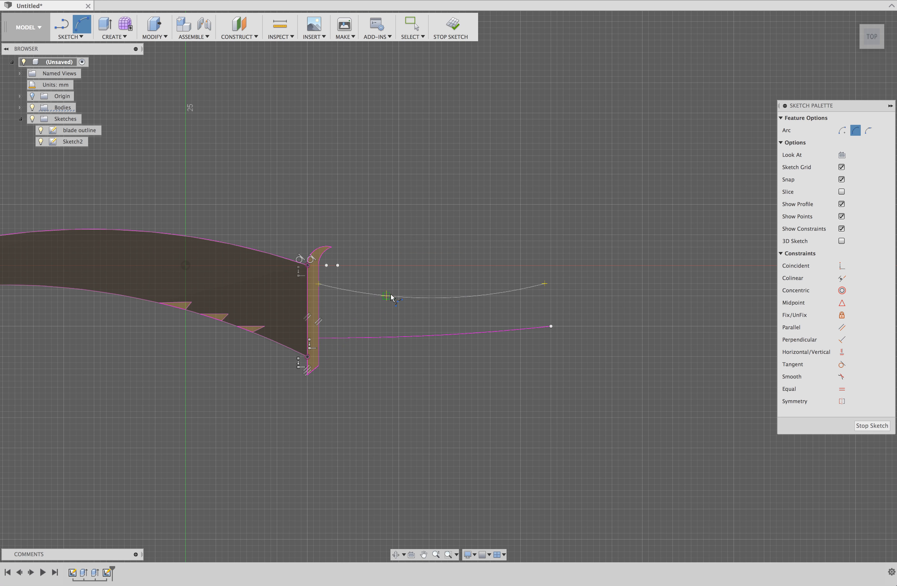
{"action": "left_click", "coordinate": [447, 292]}
Join the free ends of both handle edges with a large bulging three-point arc as the pommel and finish the sketch.
{"action": "left_click", "coordinate": [545, 284]}
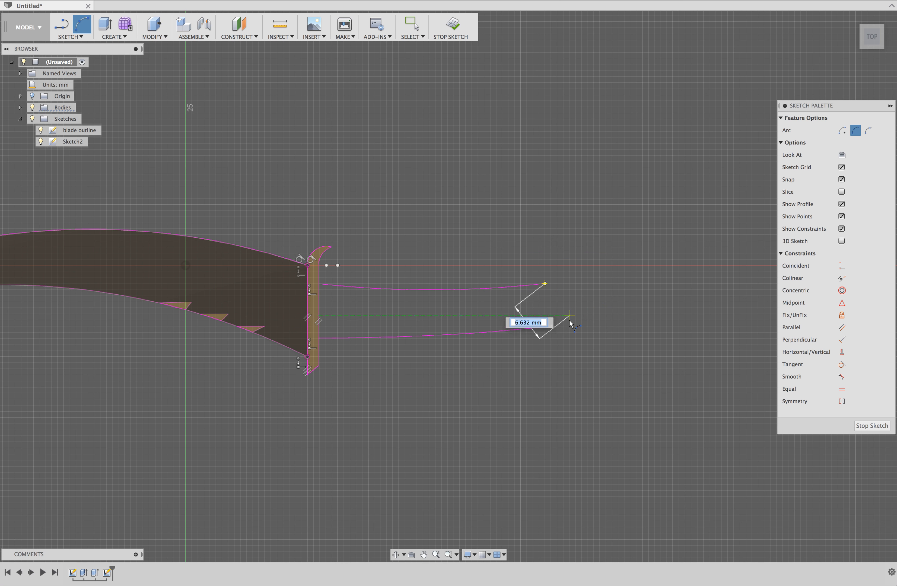
{"action": "left_click", "coordinate": [551, 326]}
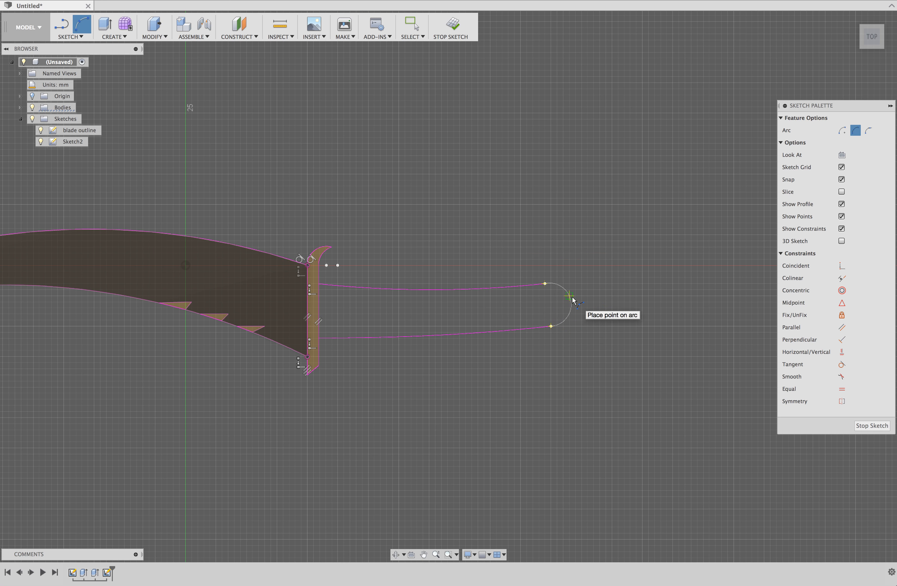
{"action": "left_click", "coordinate": [612, 303]}
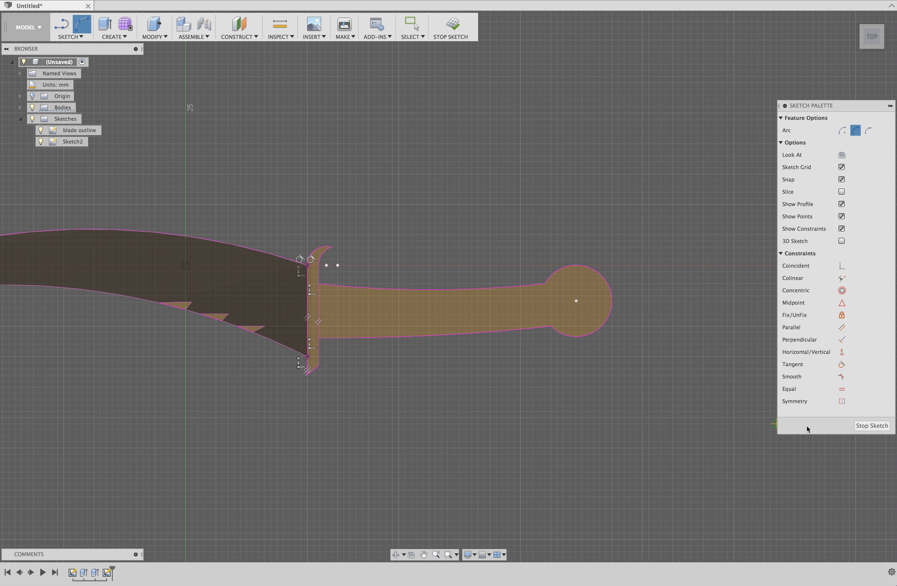
{"action": "left_click", "coordinate": [871, 428]}
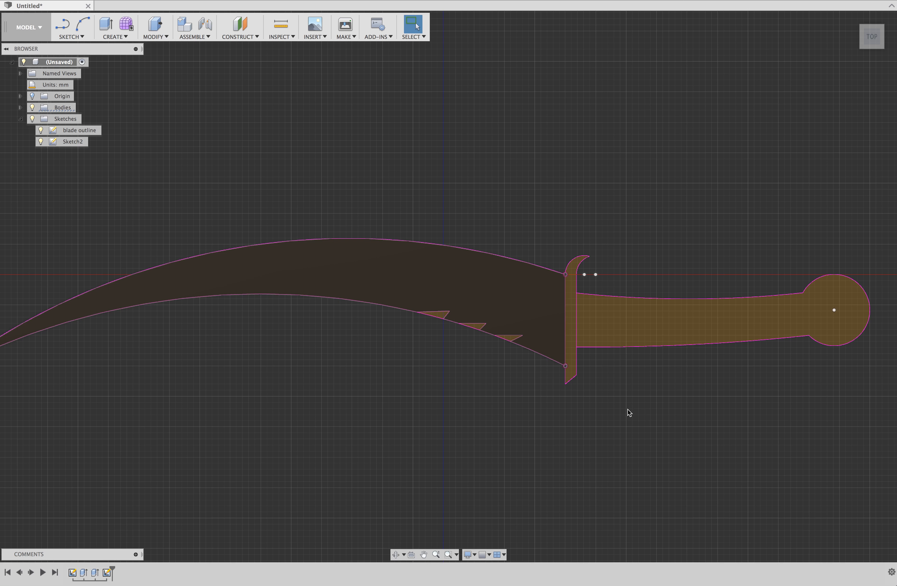
{"action": "mouse_move", "coordinate": [629, 420]}
{"action": "middle_mouse_down"}
{"action": "mouse_move", "coordinate": [411, 384]}
{"action": "mouse_move", "coordinate": [385, 392]}
{"action": "mouse_move", "coordinate": [333, 358]}
{"action": "middle_mouse_up"}
{"action": "key", "text": "Escape"}
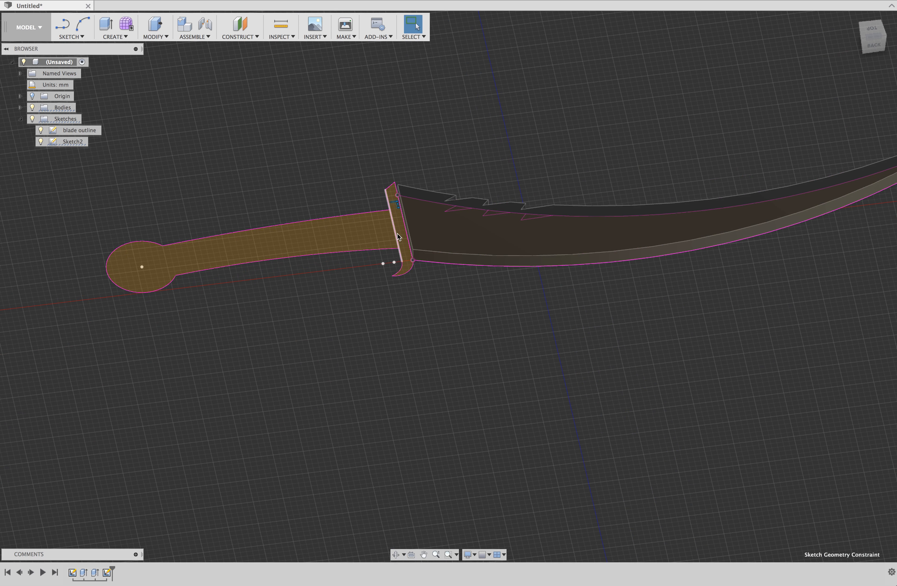
{"action": "scroll", "coordinate": [399, 233], "scroll_direction": "up", "scroll_amount": 5}
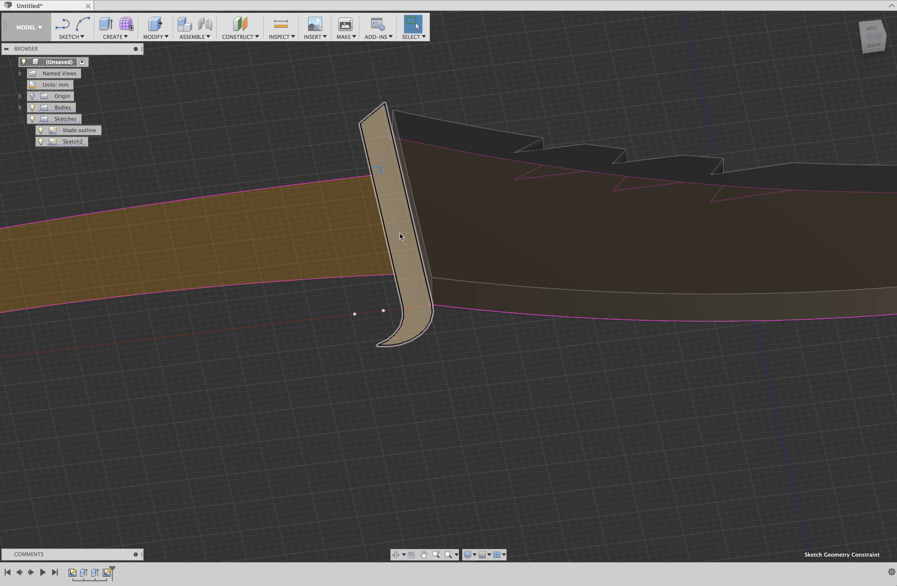
{"action": "left_click", "coordinate": [409, 284]}
{"action": "right_click", "coordinate": [409, 284]}
{"action": "left_click", "coordinate": [408, 326]}
{"action": "middle_click_drag", "start_coordinate": [433, 416], "coordinate": [531, 323], "text": "shift"}
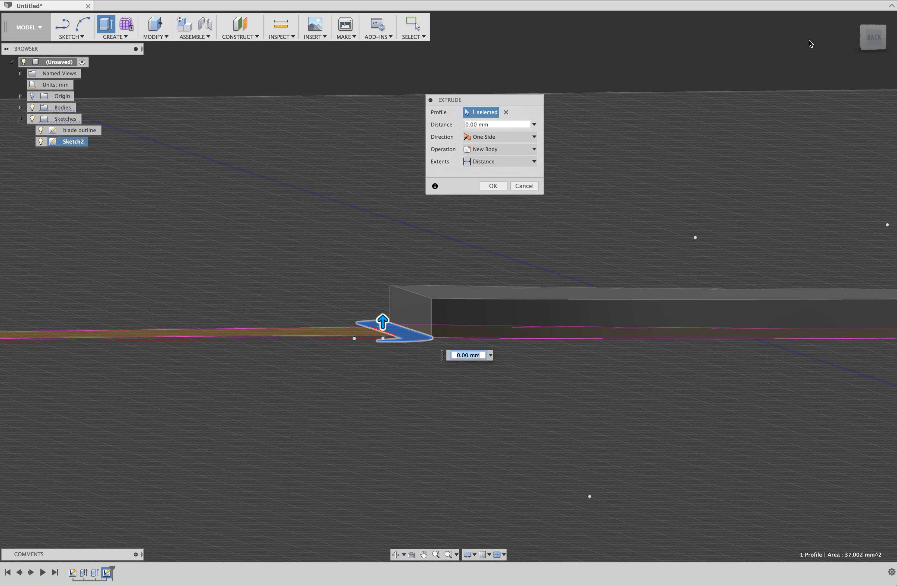
{"action": "left_click", "coordinate": [873, 37]}
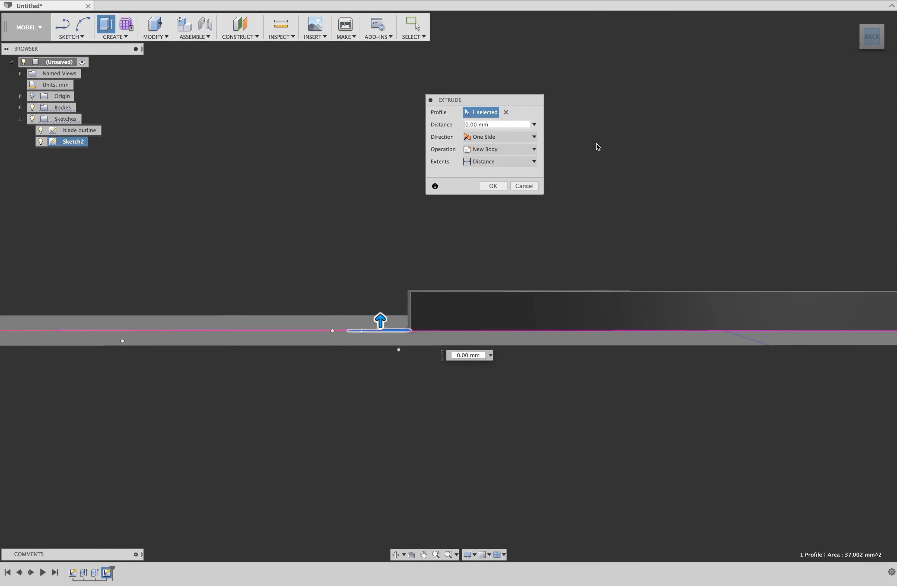
{"action": "left_click", "coordinate": [535, 137]}
{"action": "left_click", "coordinate": [508, 168]}
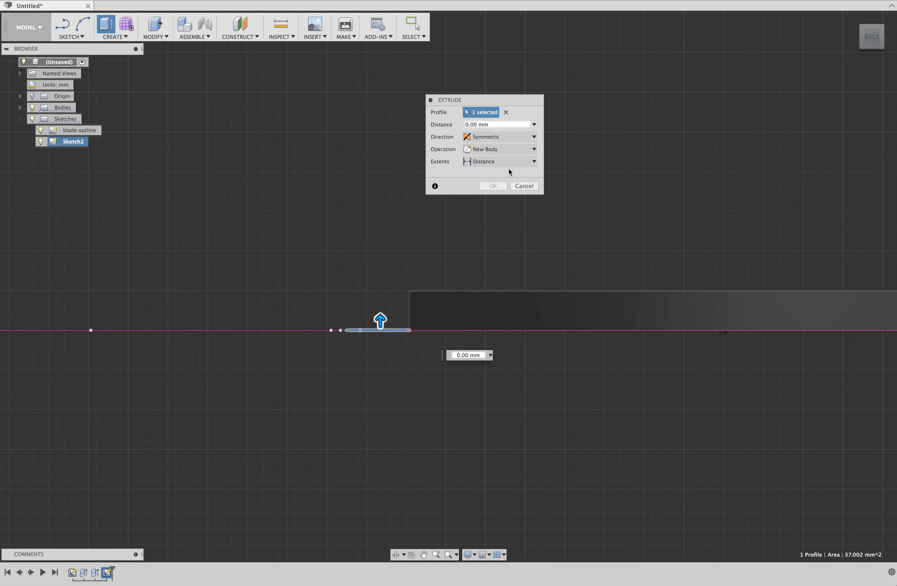
{"action": "left_click_drag", "start_coordinate": [381, 319], "coordinate": [381, 265]}
{"action": "left_click", "coordinate": [493, 197]}
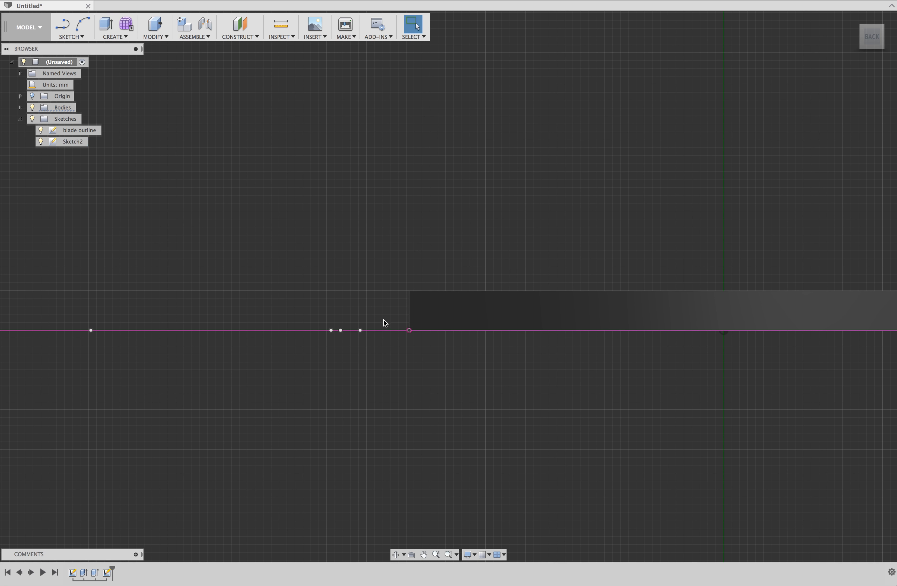
Extrude the hooked guard profile 5 mm upward on one side as a new body.
{"action": "mouse_move", "coordinate": [393, 363]}
{"action": "middle_mouse_down", "text": "shift"}
{"action": "mouse_move", "coordinate": [395, 380]}
{"action": "mouse_move", "coordinate": [394, 288]}
{"action": "middle_mouse_up", "text": "shift"}
{"action": "left_click", "coordinate": [395, 288]}
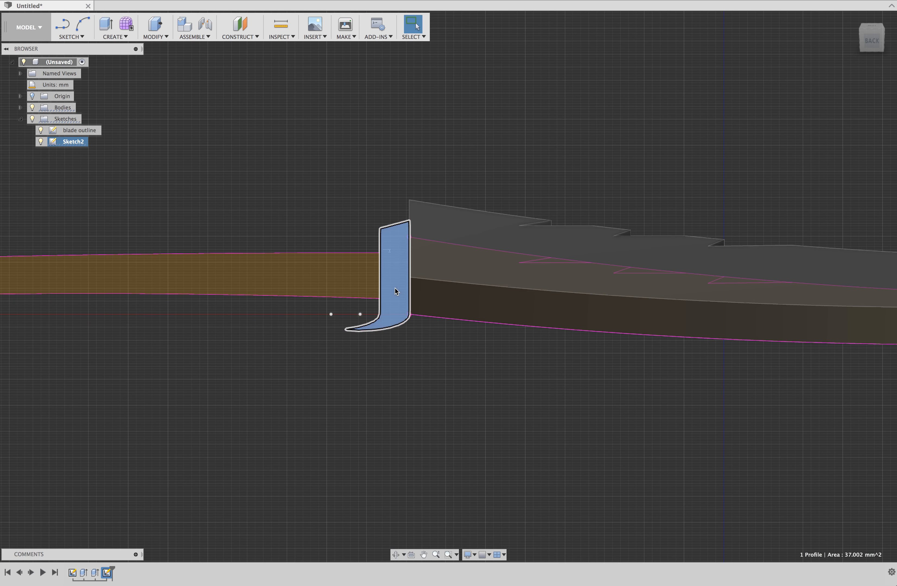
{"action": "right_click", "coordinate": [395, 288]}
{"action": "left_click", "coordinate": [391, 330]}
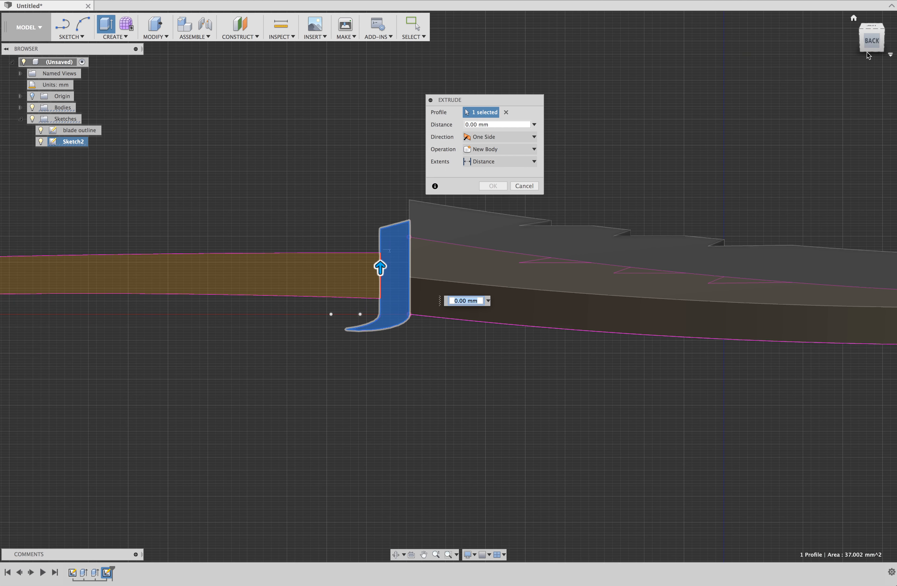
{"action": "left_click", "coordinate": [872, 38]}
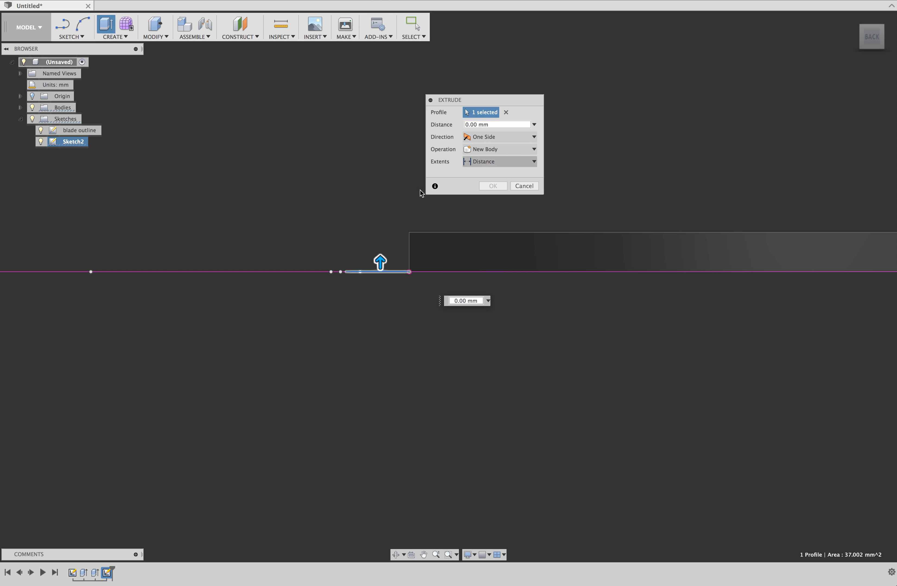
{"action": "left_click_drag", "start_coordinate": [383, 262], "coordinate": [382, 182]}
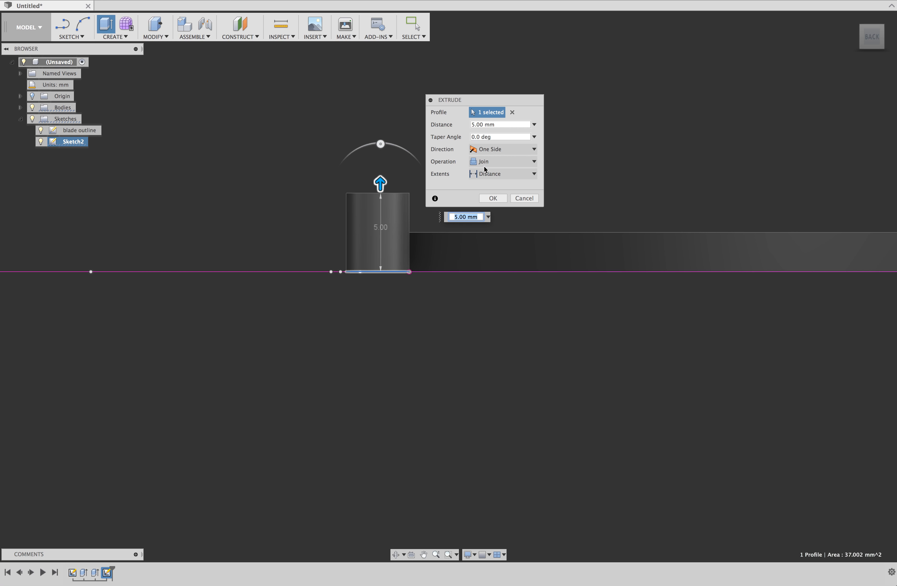
{"action": "left_click", "coordinate": [534, 162]}
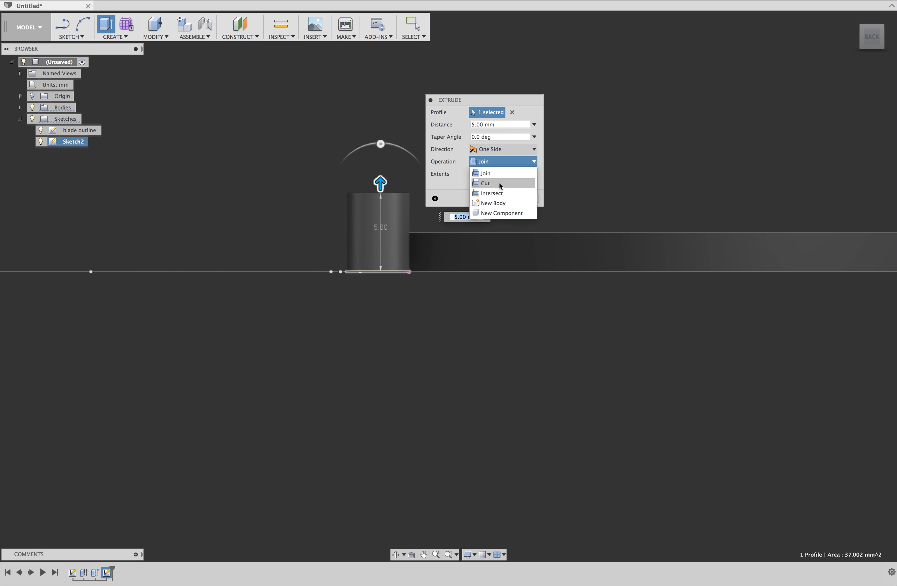
{"action": "left_click", "coordinate": [494, 203]}
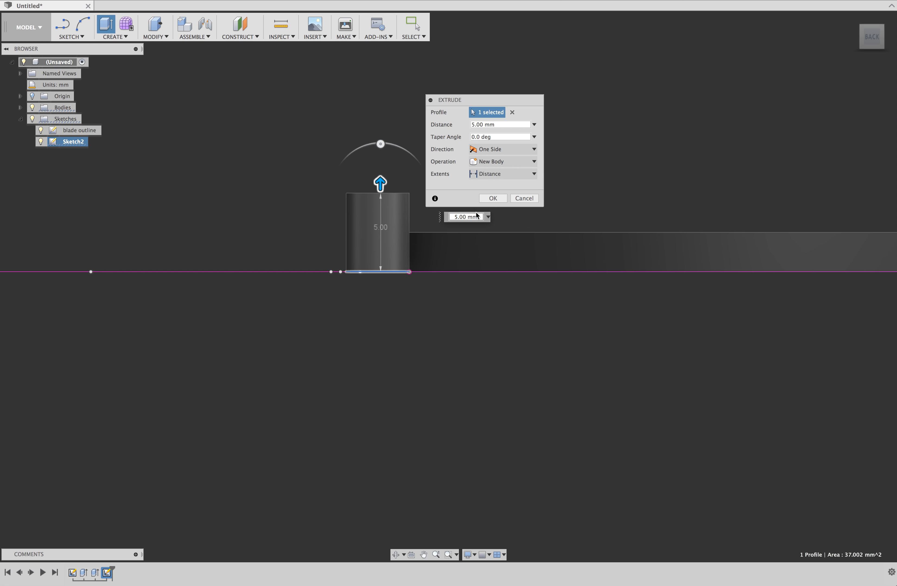
{"action": "left_click", "coordinate": [493, 198]}
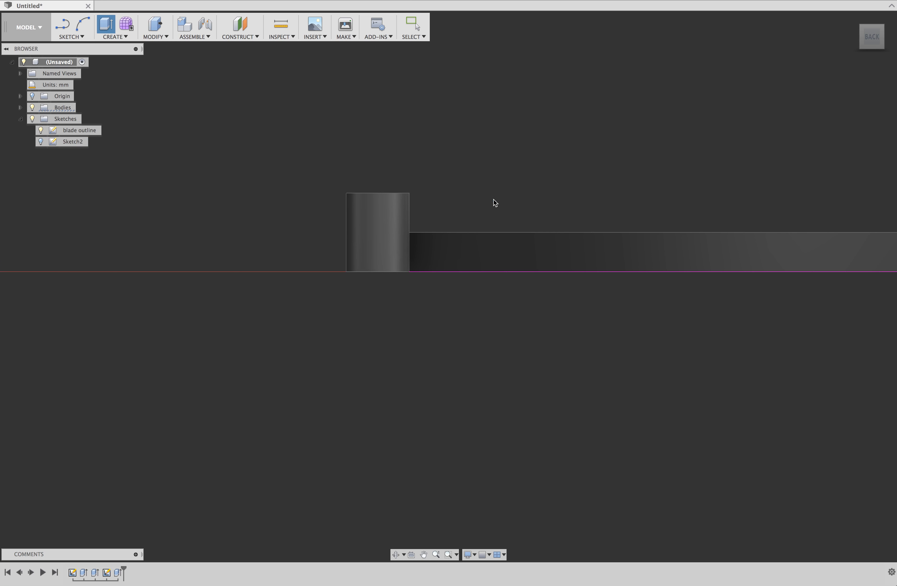
Rename the blade's body to "blade" and the guard's body to "hilt".
{"action": "left_click", "coordinate": [20, 107]}
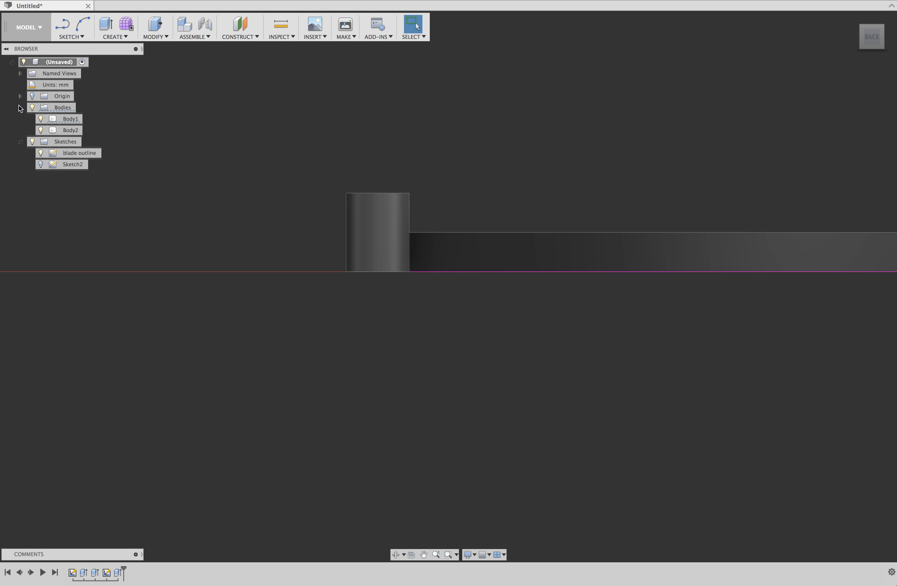
{"action": "middle_click_drag", "start_coordinate": [330, 337], "coordinate": [390, 289], "text": "shift"}
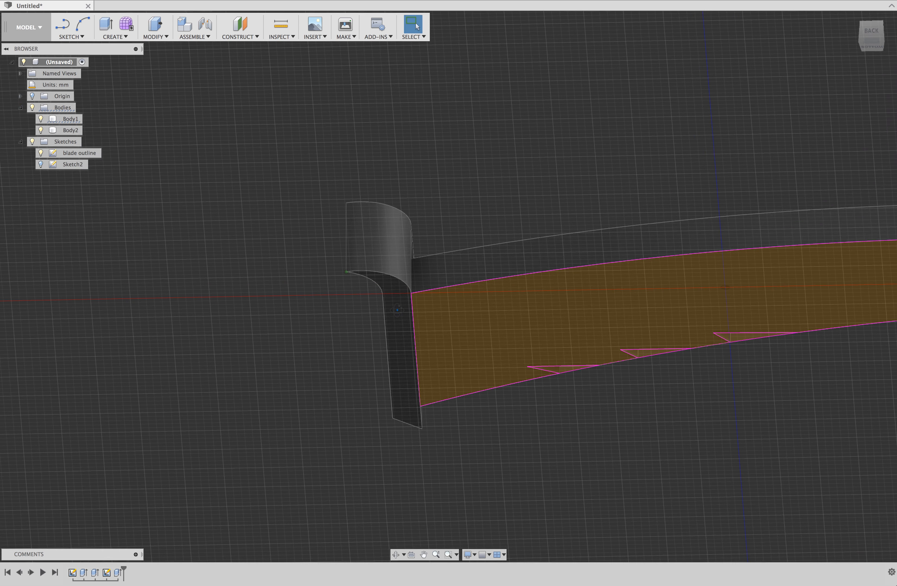
{"action": "left_click", "coordinate": [390, 289]}
{"action": "right_click", "coordinate": [391, 289]}
{"action": "left_click", "coordinate": [417, 181]}
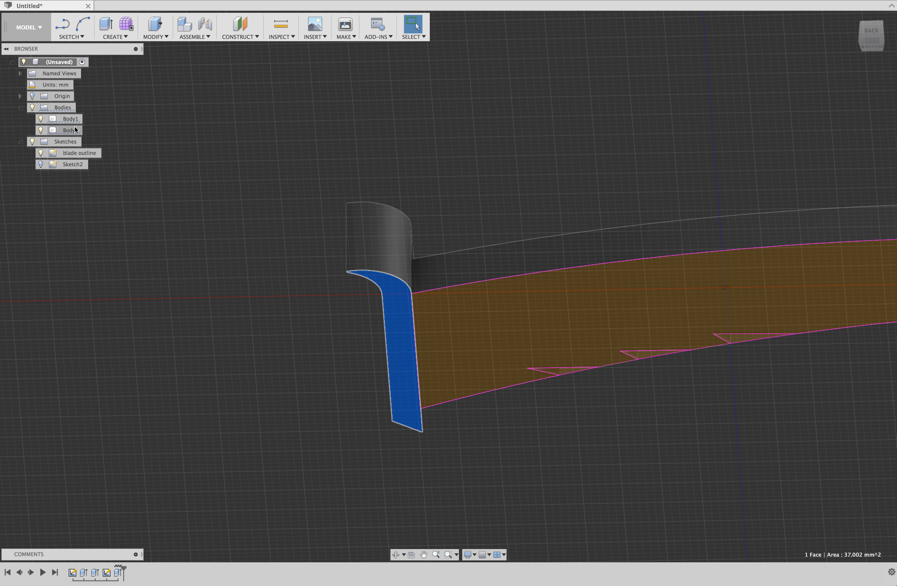
{"action": "left_click", "coordinate": [70, 121]}
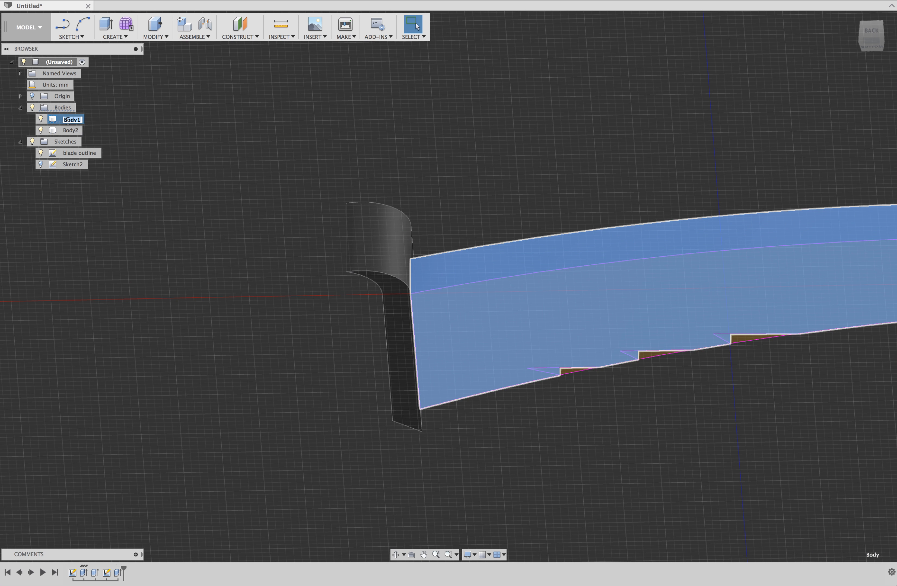
{"action": "key", "text": "Return"}
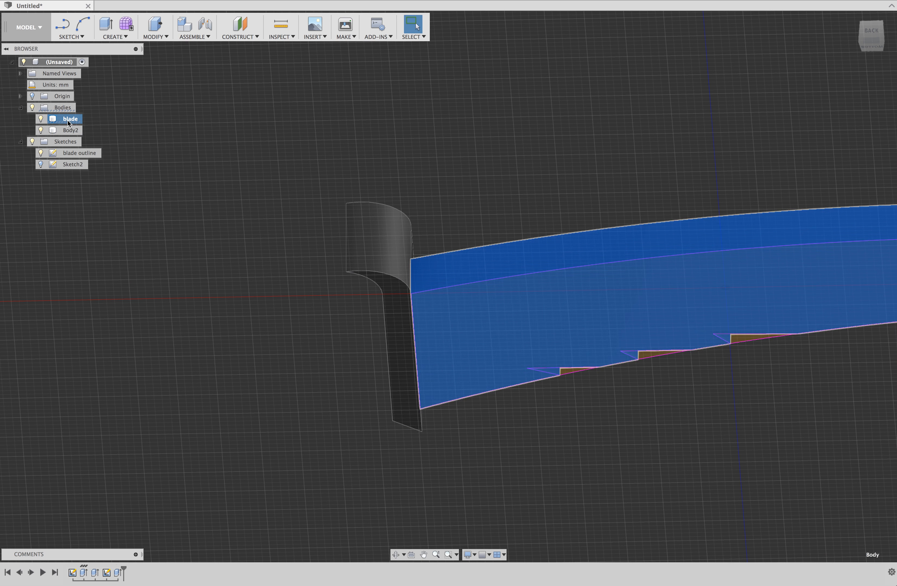
{"action": "left_click", "coordinate": [67, 131]}
{"action": "double_click", "coordinate": [66, 134]}
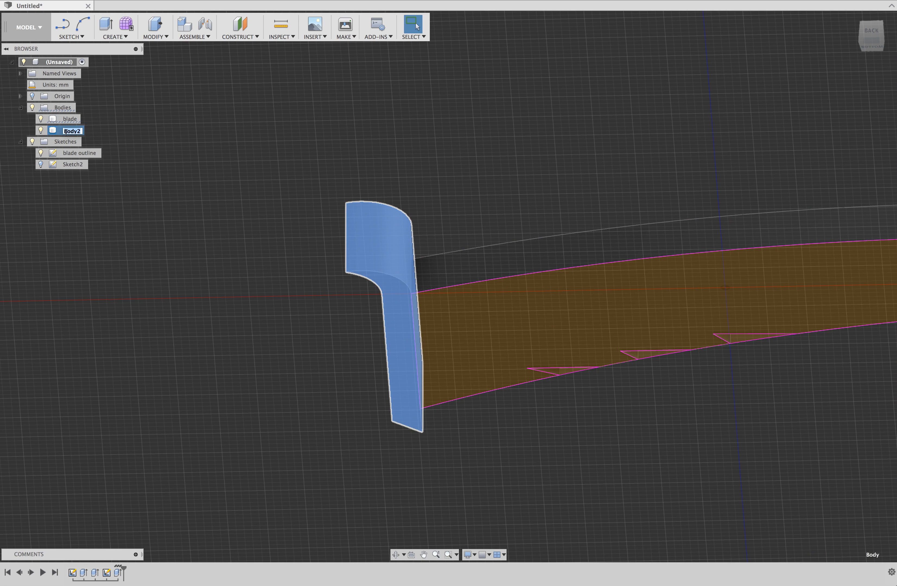
{"action": "key", "text": "Return"}
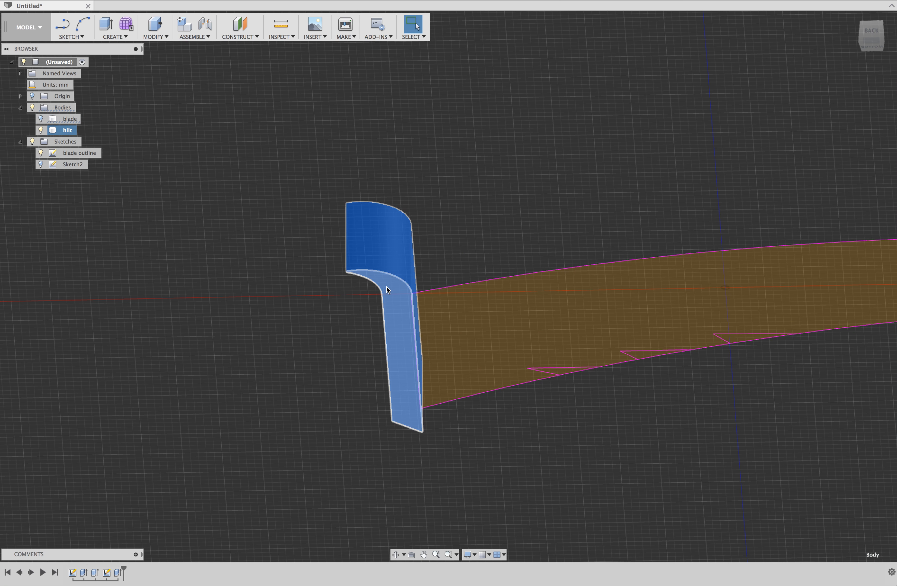
Extrude the hilt's underside face 2.5 mm downward, joined to the existing body, and show the blade again.
{"action": "left_click", "coordinate": [387, 286]}
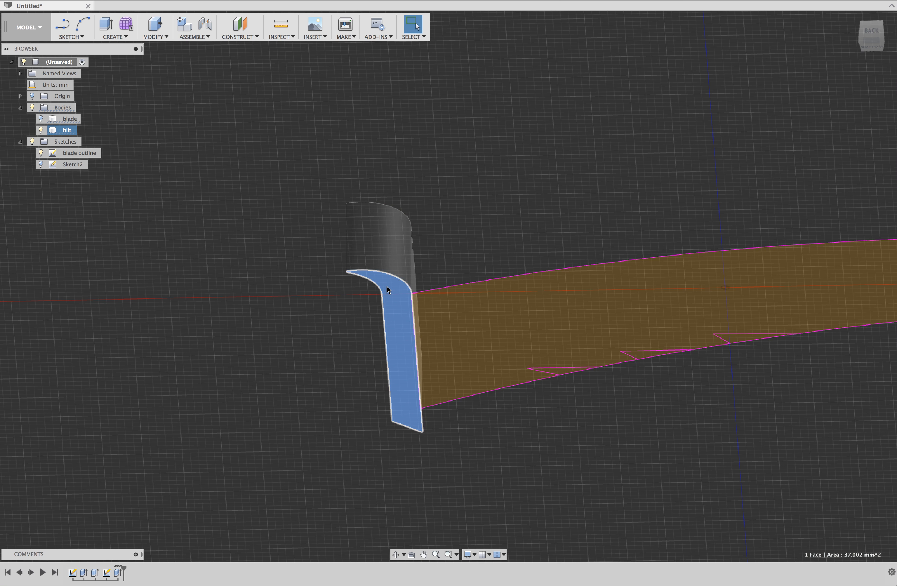
{"action": "right_click", "coordinate": [396, 308]}
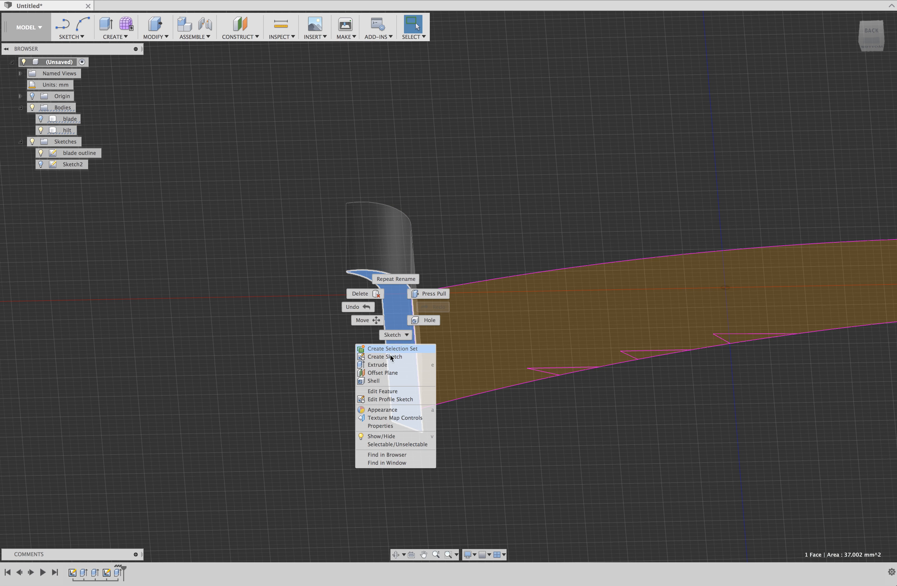
{"action": "left_click", "coordinate": [389, 365]}
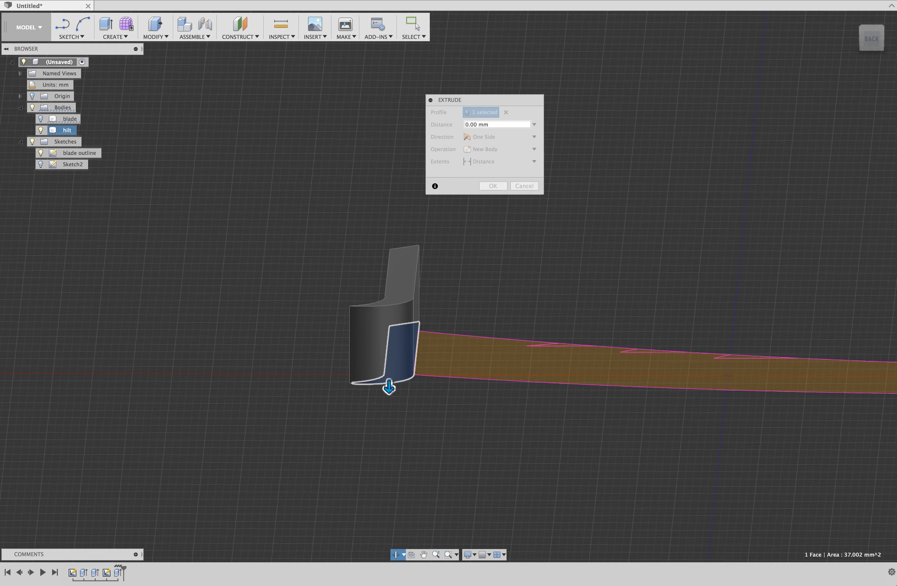
{"action": "left_click_drag", "start_coordinate": [390, 373], "coordinate": [391, 410]}
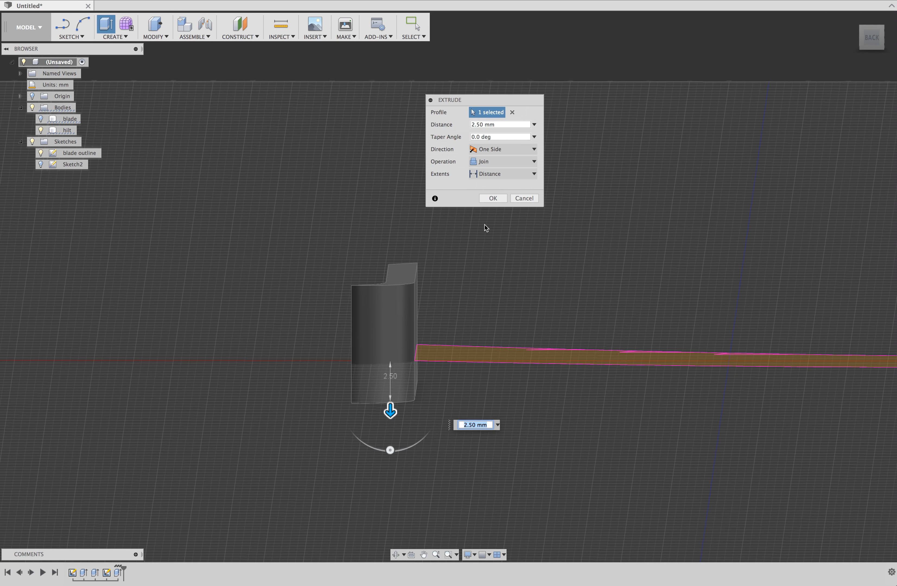
{"action": "left_click", "coordinate": [493, 198]}
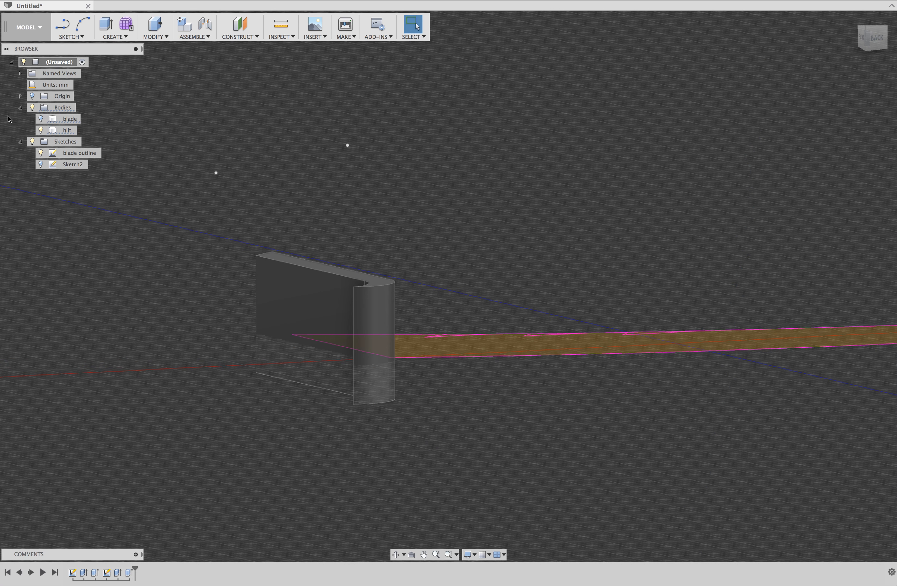
{"action": "left_click", "coordinate": [41, 119]}
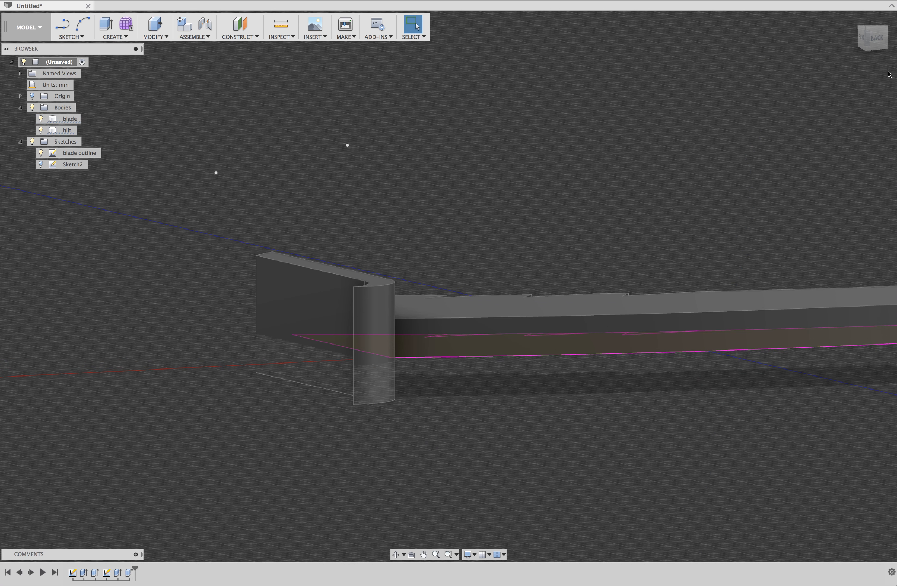
Show Sketch2 with the handle and pommel outline.
{"action": "left_click", "coordinate": [875, 37]}
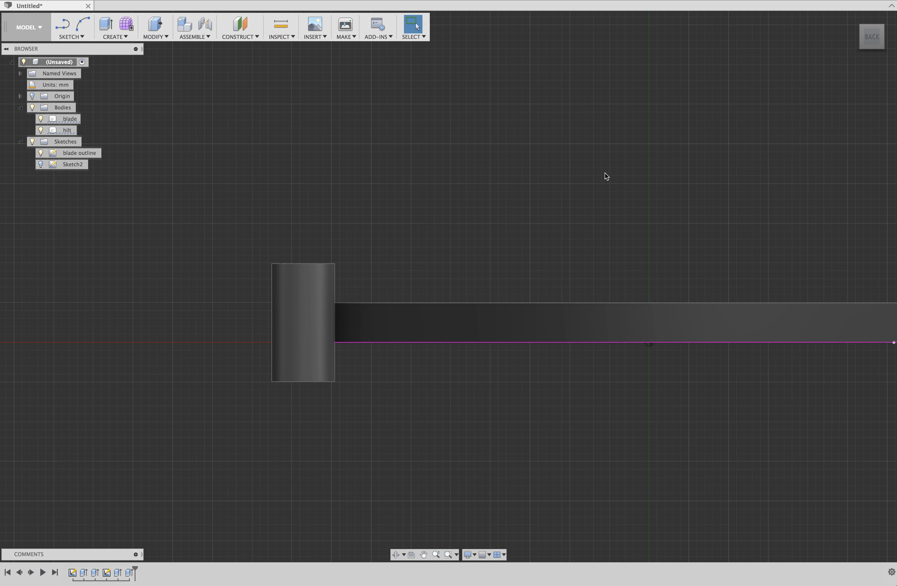
{"action": "middle_click_drag", "start_coordinate": [497, 212], "coordinate": [594, 289], "text": "shift"}
{"action": "middle_click_drag", "start_coordinate": [683, 272], "coordinate": [651, 290], "text": "shift"}
{"action": "left_click", "coordinate": [40, 165]}
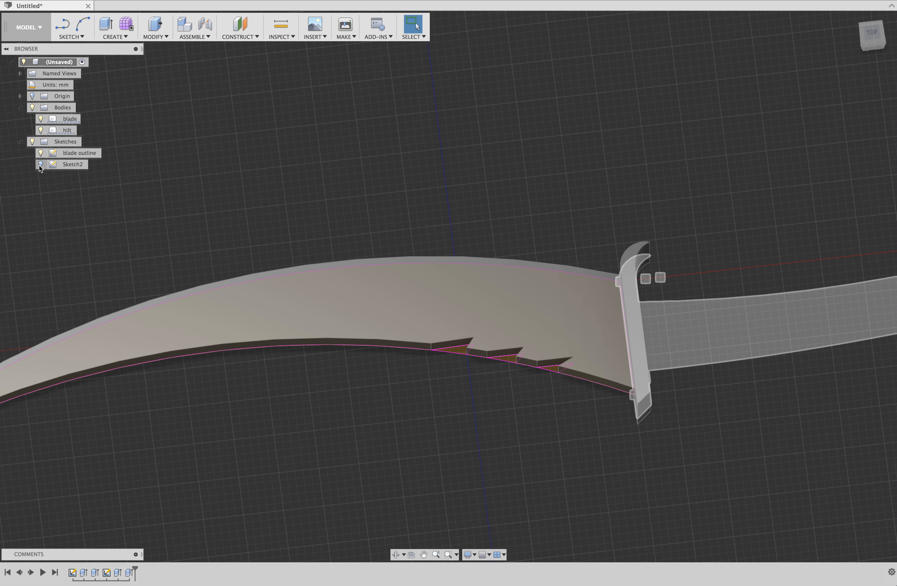
{"action": "mouse_move", "coordinate": [485, 214]}
{"action": "middle_mouse_down"}
{"action": "mouse_move", "coordinate": [229, 289]}
{"action": "mouse_move", "coordinate": [257, 294]}
{"action": "middle_mouse_up"}
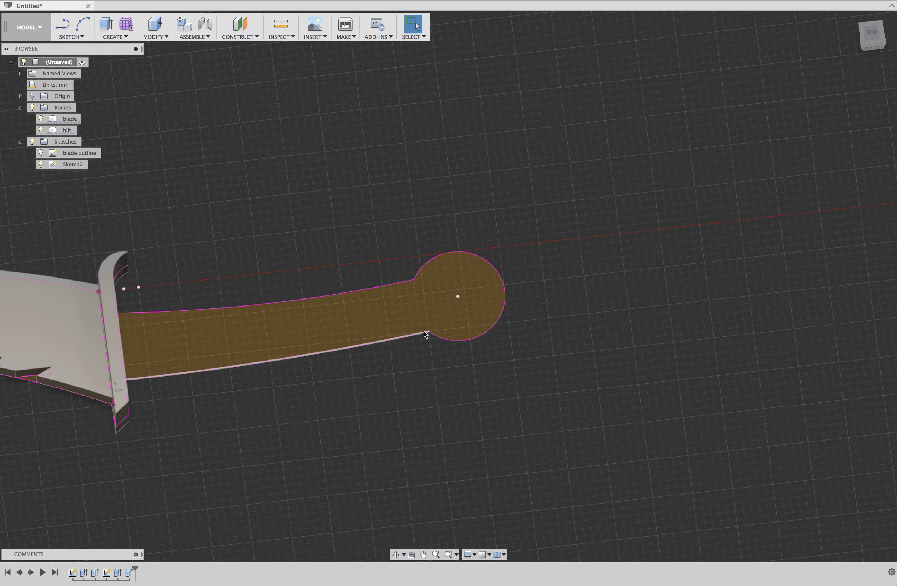
{"action": "left_click", "coordinate": [332, 319]}
Draw a three-point arc between the inner ends of both handle edges, bulging toward the handle to separate the pommel, and finish the sketch.
{"action": "left_click", "coordinate": [77, 31]}
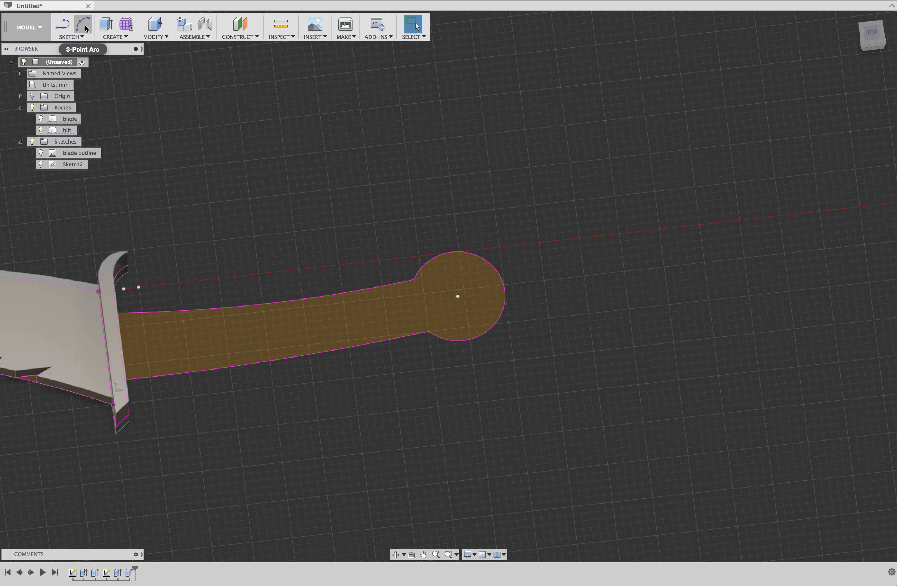
{"action": "scroll", "coordinate": [412, 281], "scroll_direction": "up", "scroll_amount": 5}
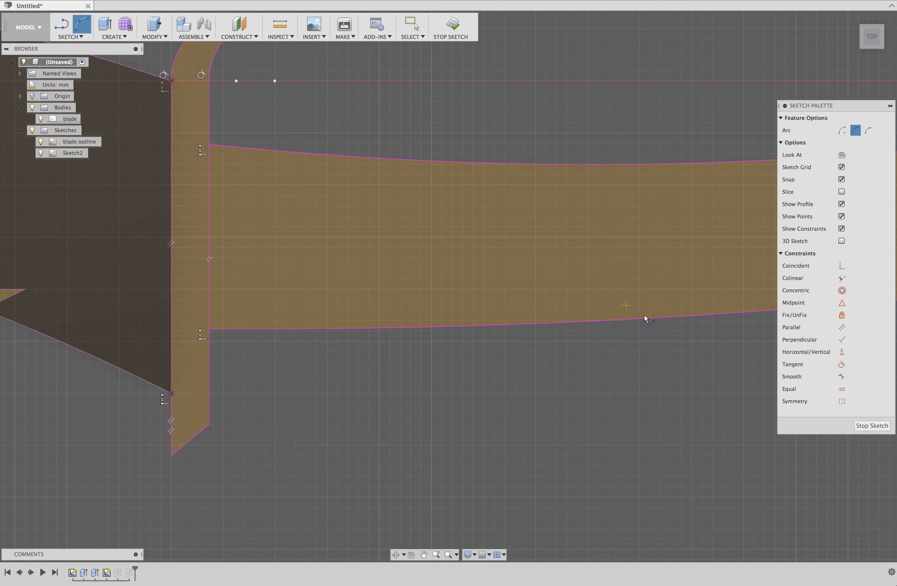
{"action": "middle_click_drag", "start_coordinate": [703, 395], "coordinate": [98, 427]}
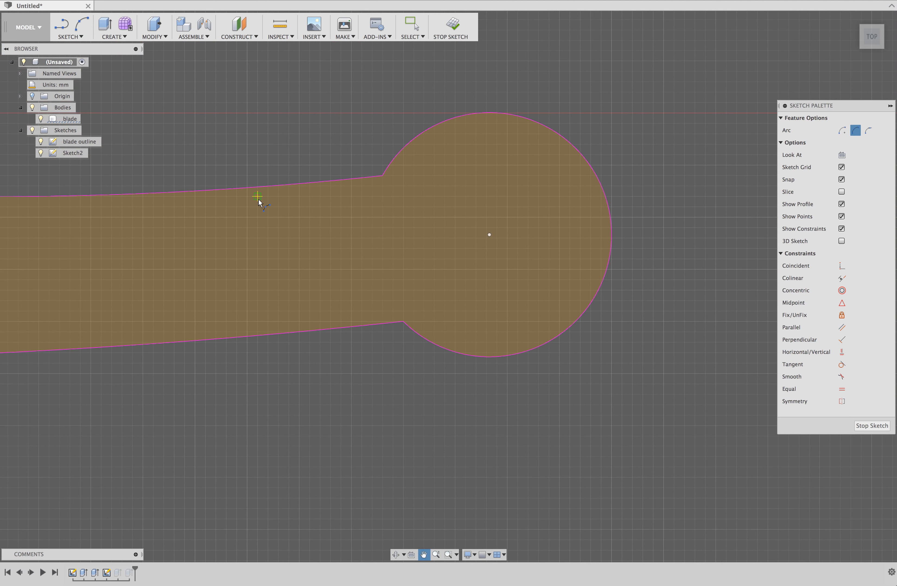
{"action": "left_click", "coordinate": [383, 177]}
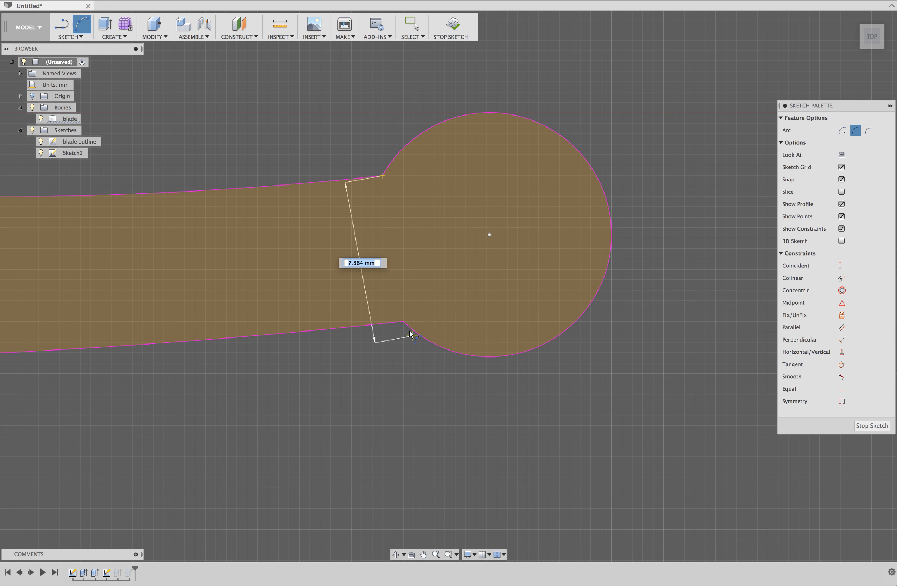
{"action": "left_click", "coordinate": [403, 322]}
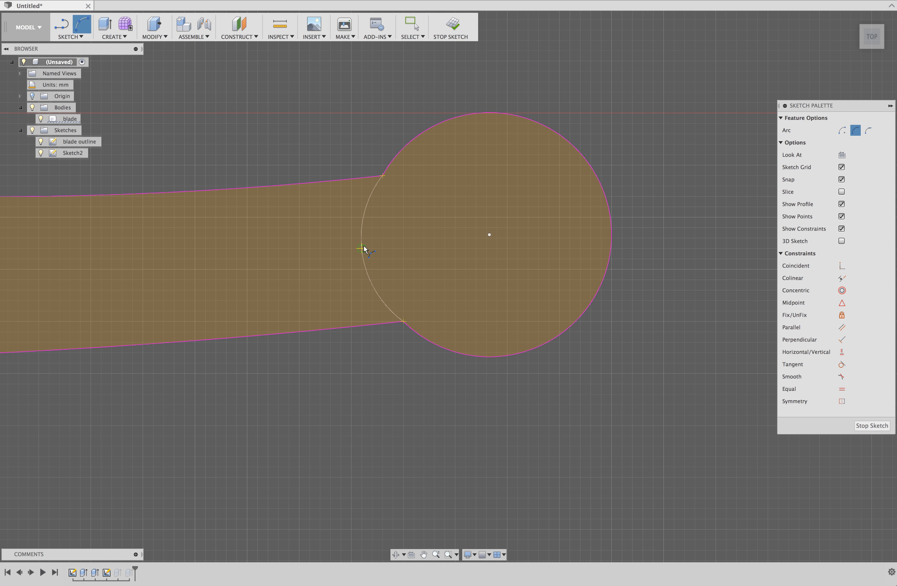
{"action": "left_click", "coordinate": [371, 250]}
{"action": "key", "text": "Escape"}
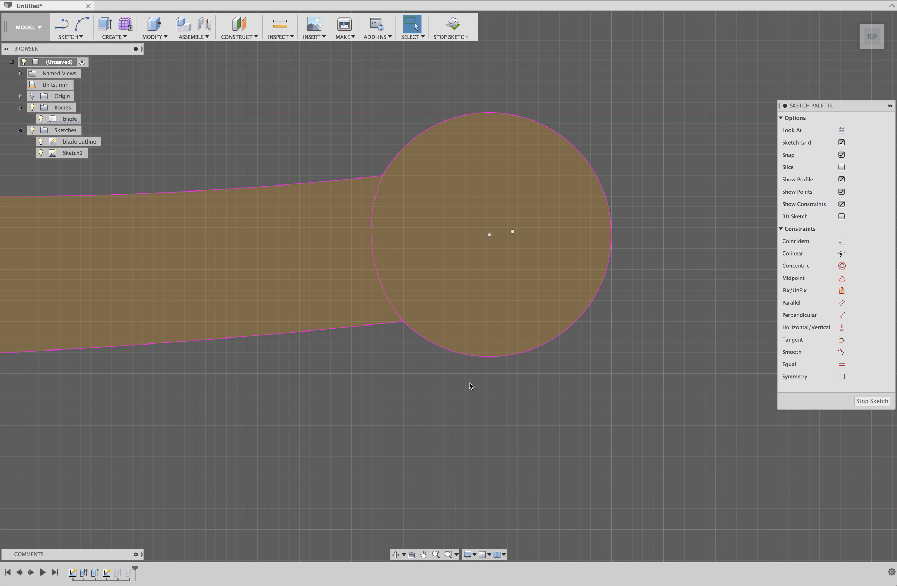
{"action": "left_click", "coordinate": [872, 401]}
Extrude the handle profile between guard and pommel 3 mm upward with the operation set to New Body.
{"action": "middle_click_drag", "start_coordinate": [384, 423], "coordinate": [757, 413]}
{"action": "left_click", "coordinate": [575, 393]}
{"action": "right_click", "coordinate": [575, 393]}
{"action": "left_click", "coordinate": [567, 438]}
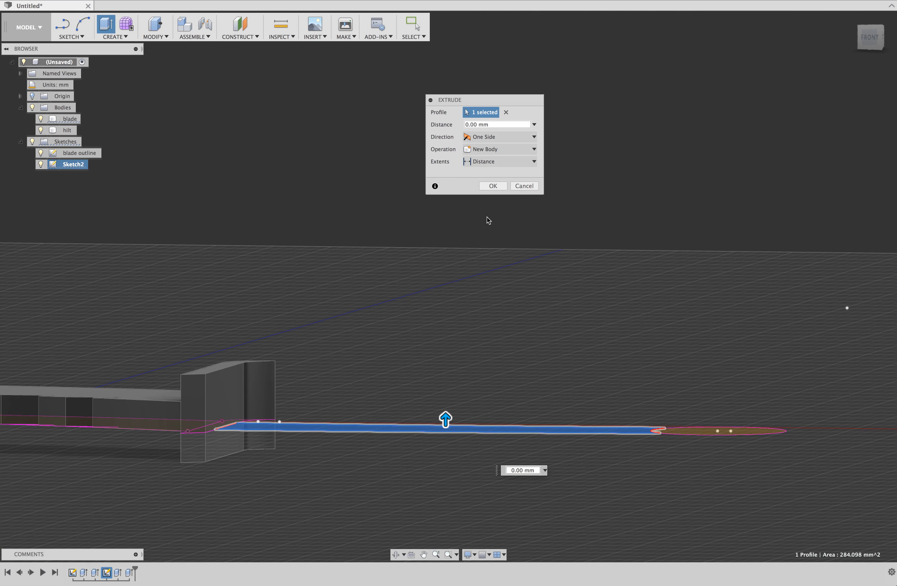
{"action": "left_click_drag", "start_coordinate": [457, 425], "coordinate": [449, 386]}
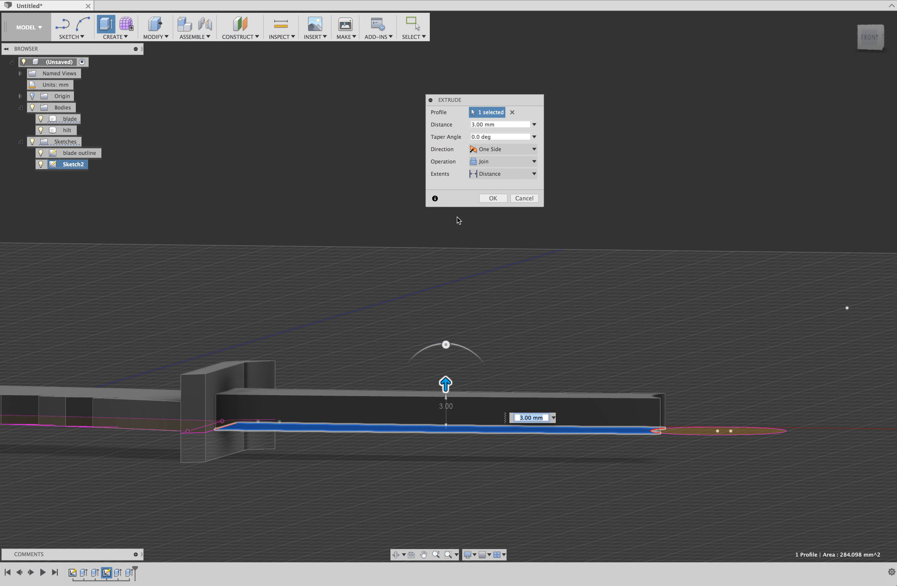
{"action": "left_click", "coordinate": [532, 162]}
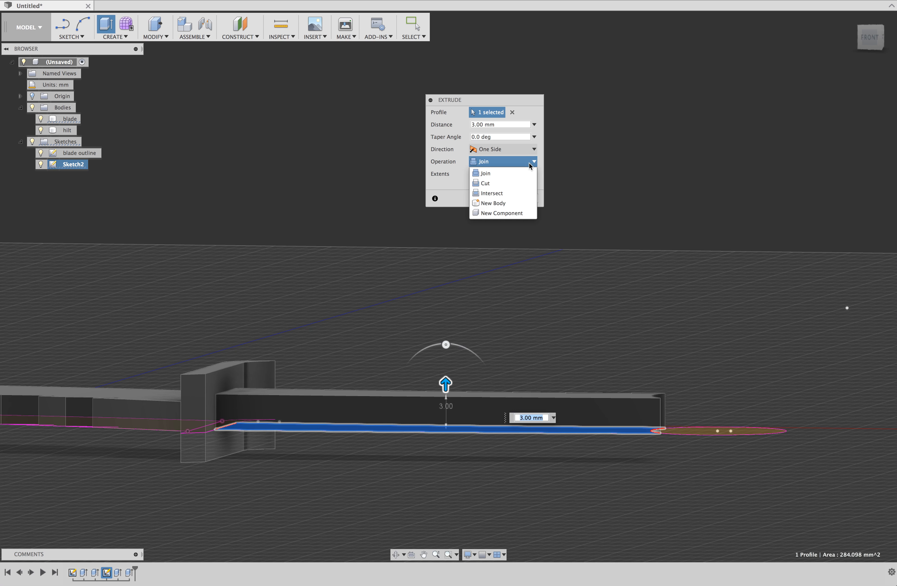
{"action": "left_click", "coordinate": [506, 203]}
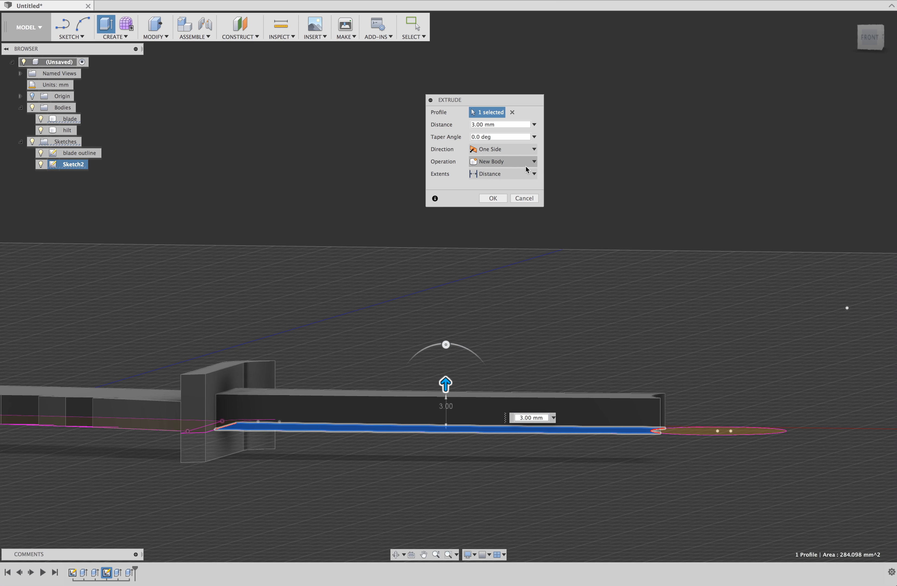
Make the handle extrusion two-sided, 4 mm upward and 1.5 mm downward, and complete it.
{"action": "left_click", "coordinate": [518, 150]}
{"action": "left_click", "coordinate": [511, 173]}
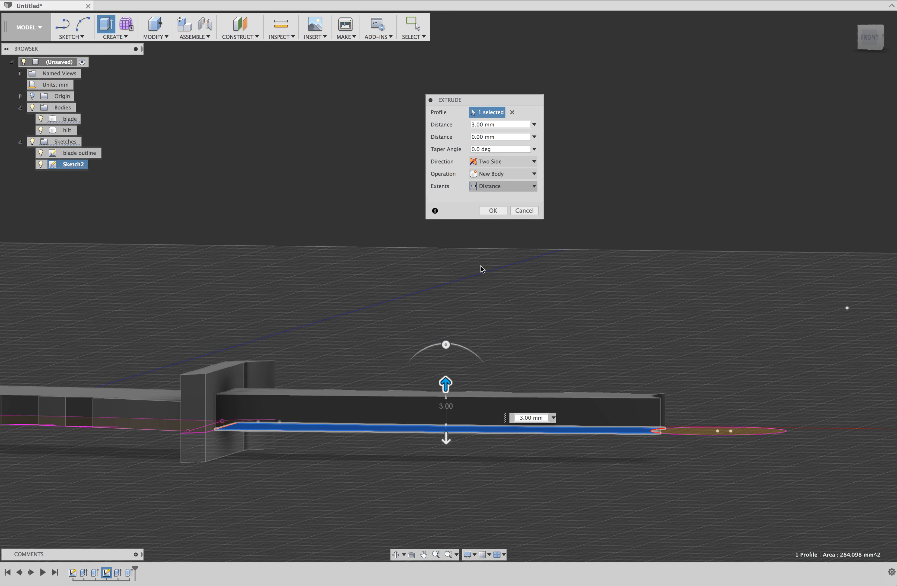
{"action": "left_click_drag", "start_coordinate": [446, 441], "coordinate": [446, 457]}
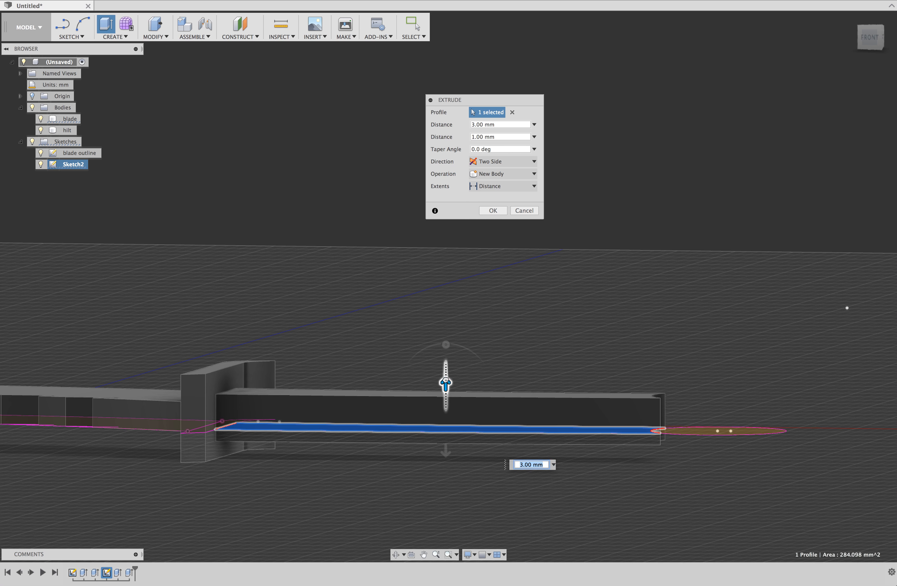
{"action": "left_click_drag", "start_coordinate": [446, 382], "coordinate": [446, 376]}
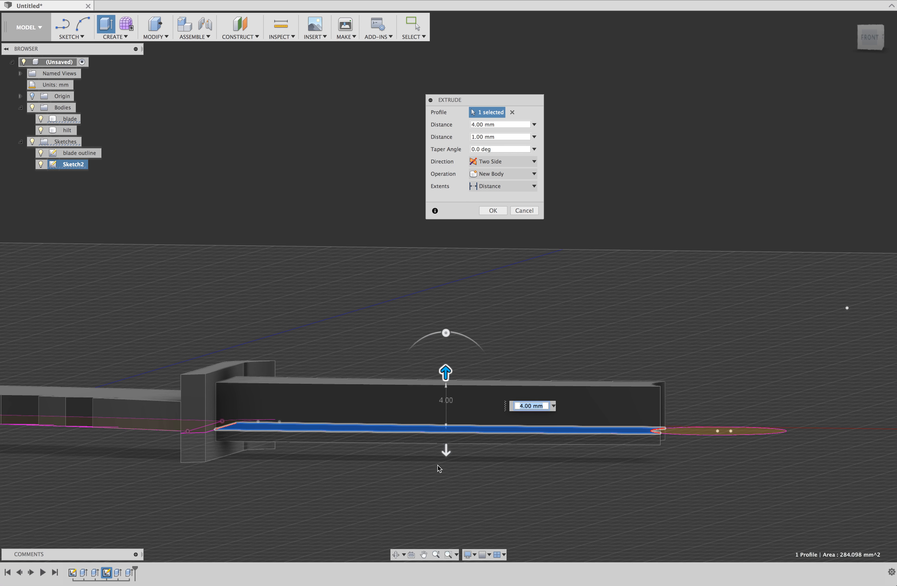
{"action": "left_click_drag", "start_coordinate": [446, 451], "coordinate": [443, 466]}
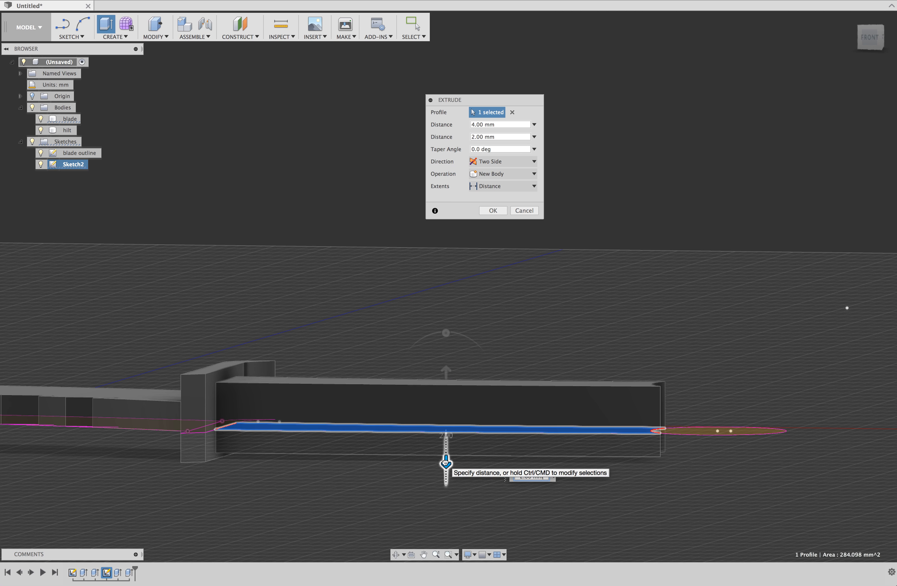
{"action": "mouse_move", "coordinate": [413, 480]}
{"action": "middle_mouse_down", "text": "shift"}
{"action": "mouse_move", "coordinate": [413, 438]}
{"action": "mouse_move", "coordinate": [412, 467]}
{"action": "middle_mouse_up", "text": "shift"}
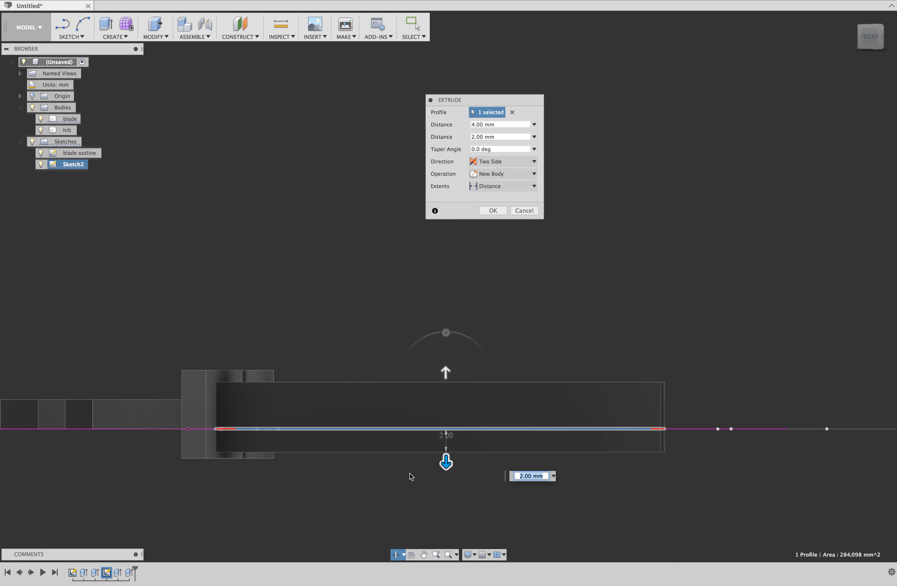
{"action": "left_click", "coordinate": [477, 137]}
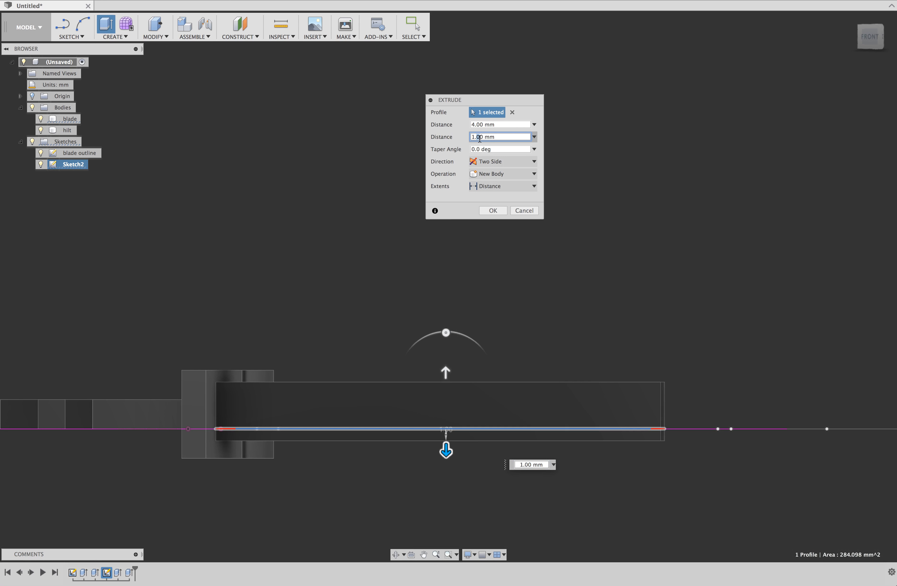
{"action": "type", "text": "5"}
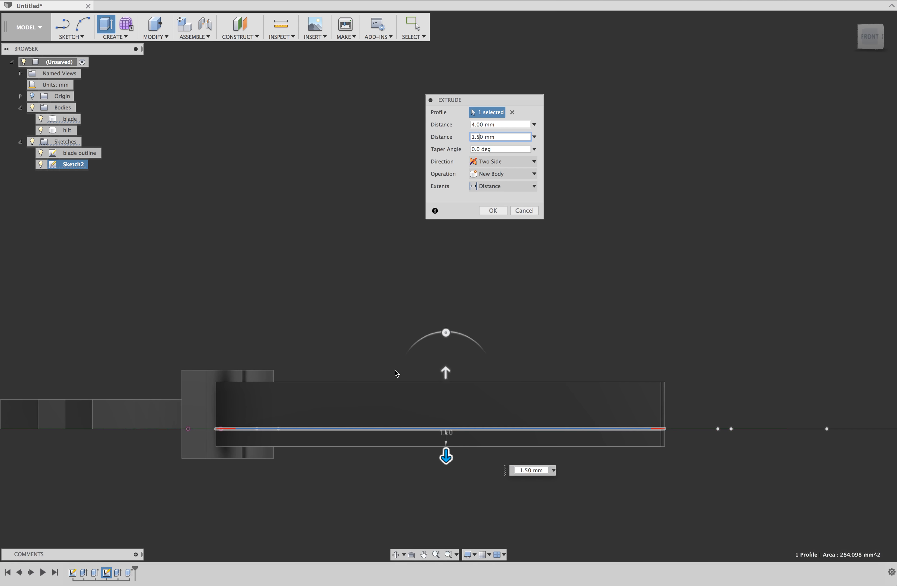
{"action": "middle_click_drag", "start_coordinate": [368, 344], "coordinate": [388, 345], "text": "shift"}
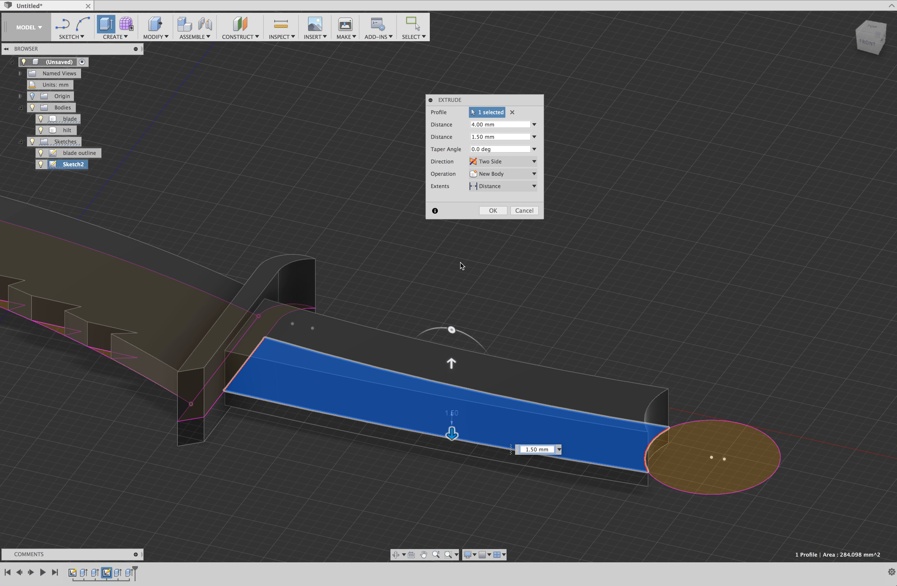
{"action": "middle_click_drag", "start_coordinate": [323, 489], "coordinate": [419, 305], "text": "shift"}
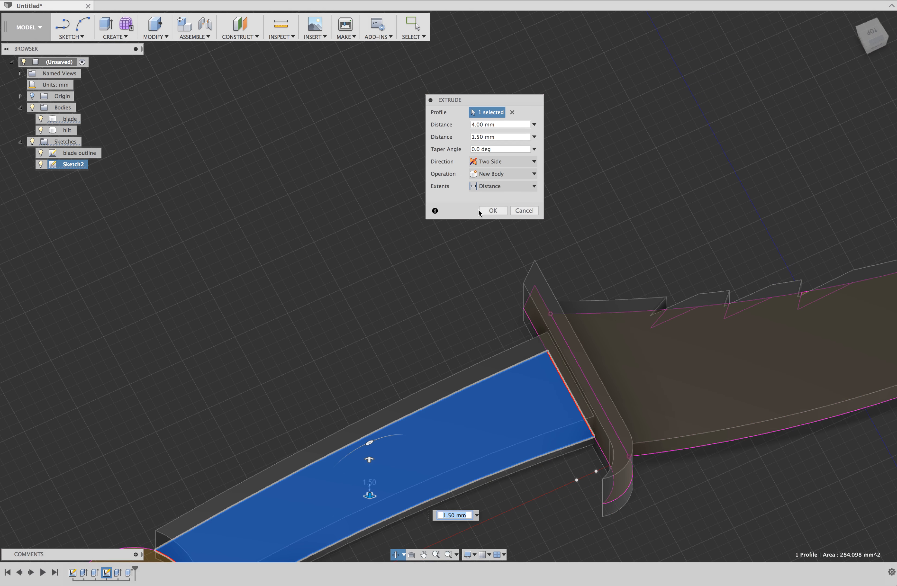
{"action": "left_click", "coordinate": [488, 211]}
Extrude the round pommel profile at the handle's end 7 mm upward.
{"action": "middle_click_drag", "start_coordinate": [310, 384], "coordinate": [442, 207]}
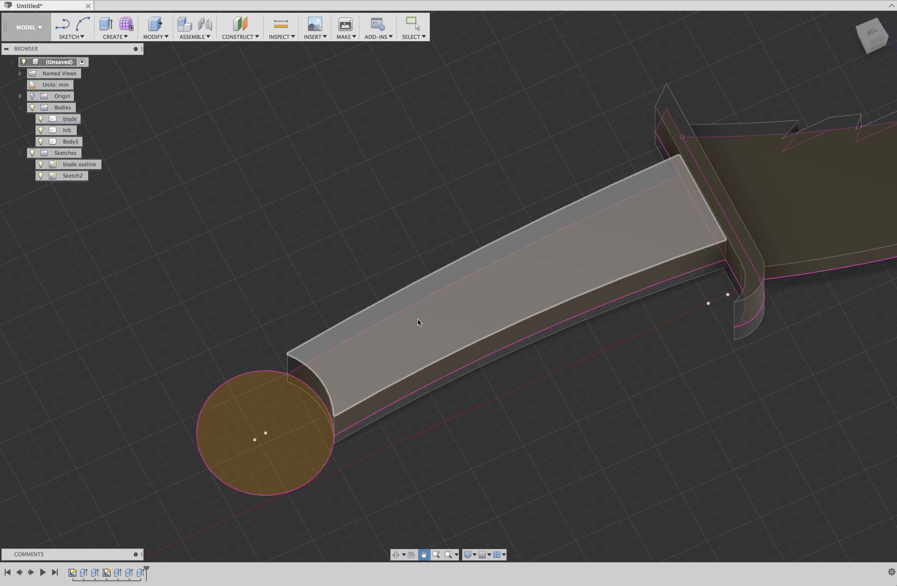
{"action": "left_click", "coordinate": [242, 463]}
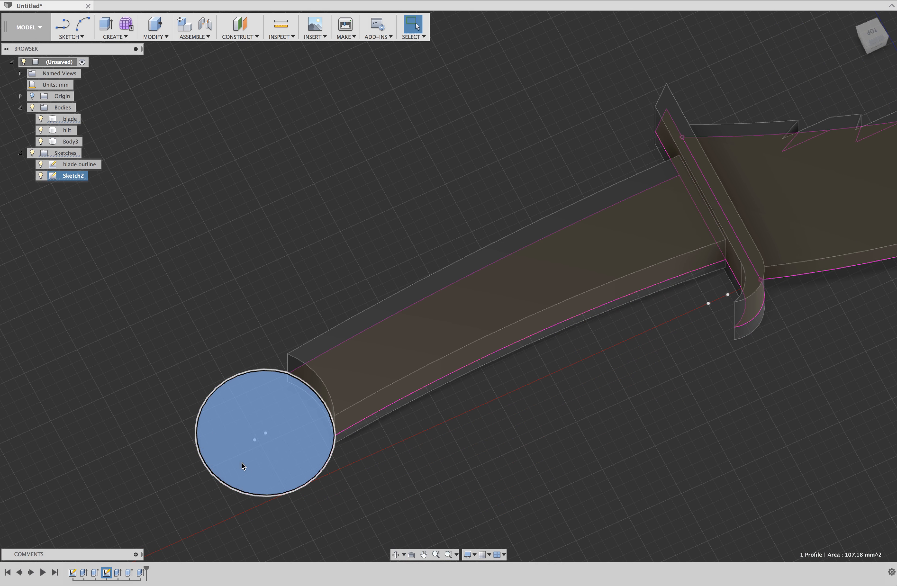
{"action": "right_click", "coordinate": [242, 463]}
{"action": "left_click", "coordinate": [229, 505]}
{"action": "middle_click_drag", "start_coordinate": [227, 506], "coordinate": [380, 249], "text": "shift"}
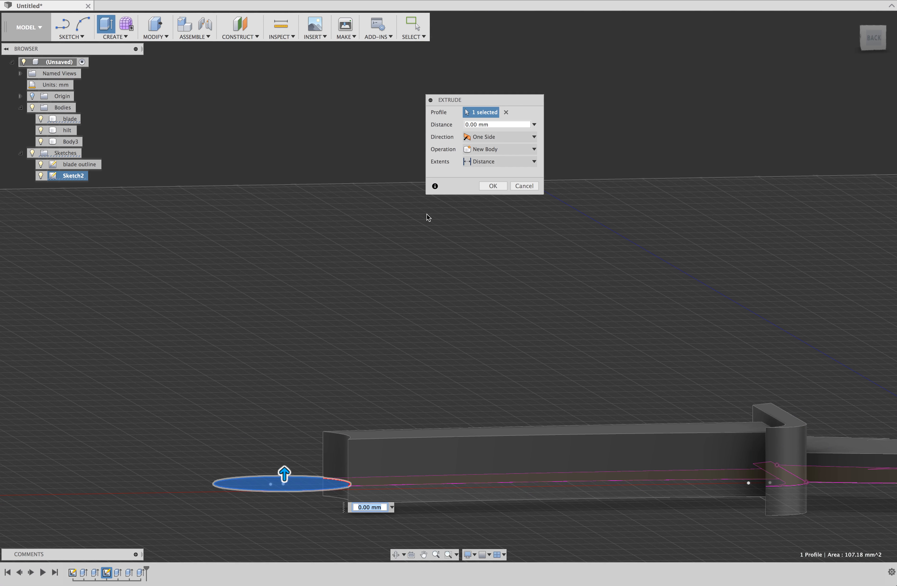
{"action": "left_click_drag", "start_coordinate": [284, 474], "coordinate": [288, 407]}
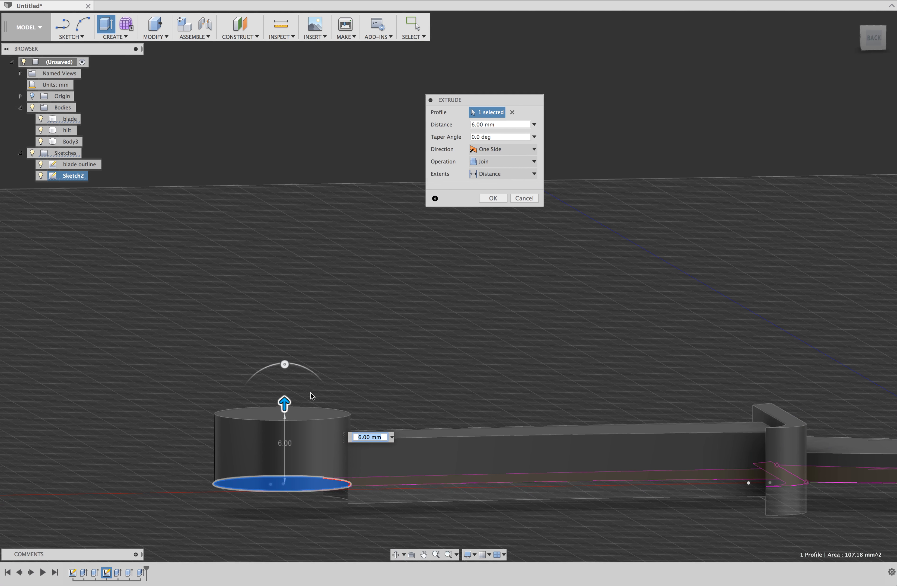
{"action": "left_click_drag", "start_coordinate": [284, 400], "coordinate": [285, 389]}
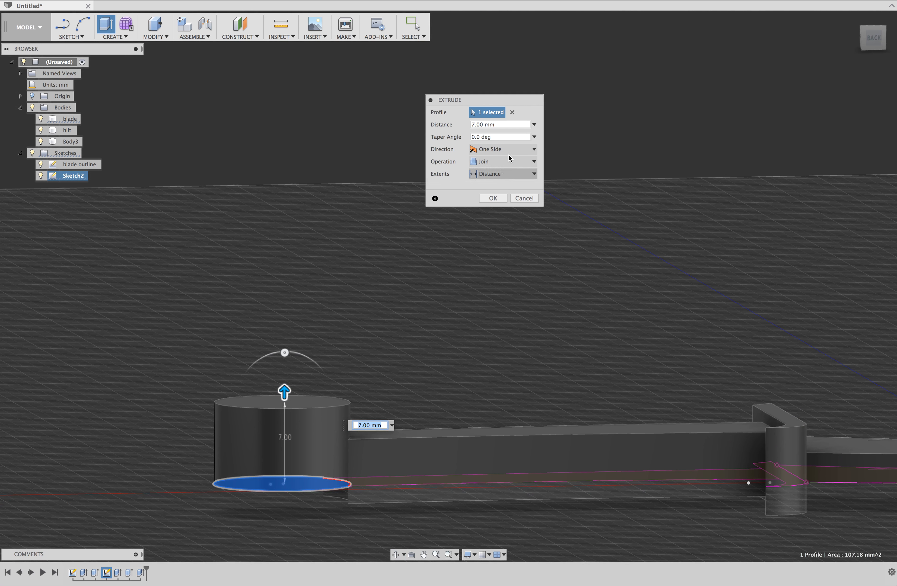
Extend the pommel extrusion to two sides with 4.5 mm downward and create it as a new body.
{"action": "left_click", "coordinate": [502, 150]}
{"action": "left_click", "coordinate": [485, 173]}
{"action": "middle_click_drag", "start_coordinate": [288, 557], "coordinate": [286, 409]}
{"action": "left_click_drag", "start_coordinate": [281, 351], "coordinate": [283, 399]}
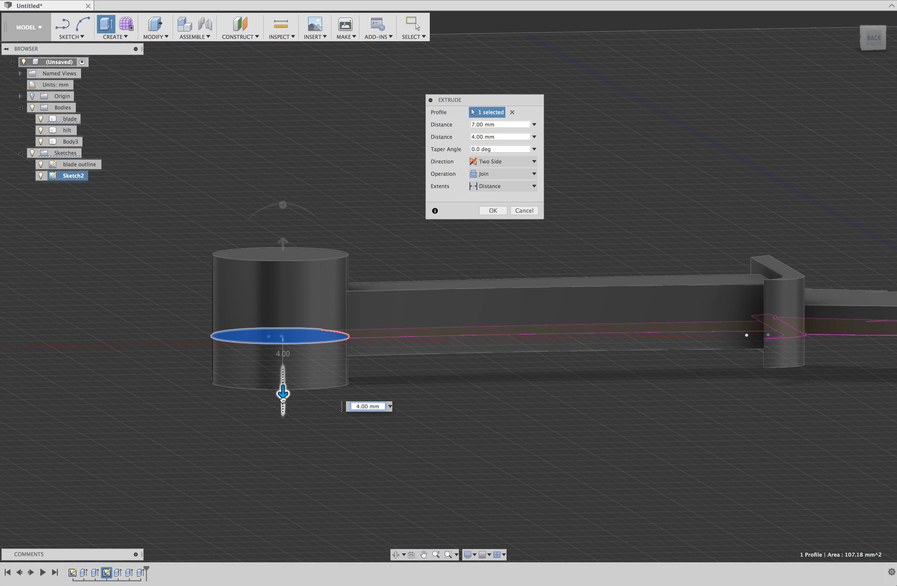
{"action": "middle_click_drag", "start_coordinate": [495, 449], "coordinate": [464, 439], "text": "shift"}
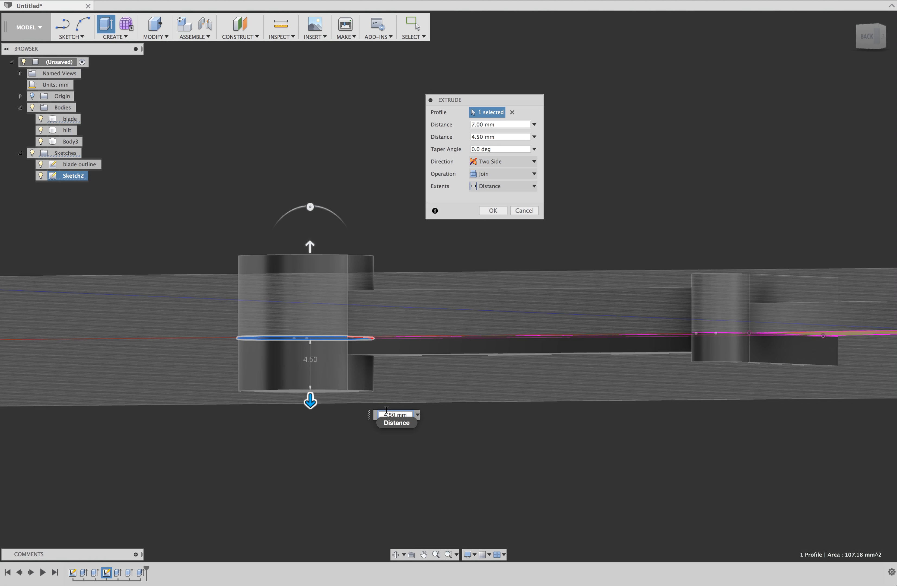
{"action": "left_click", "coordinate": [493, 174]}
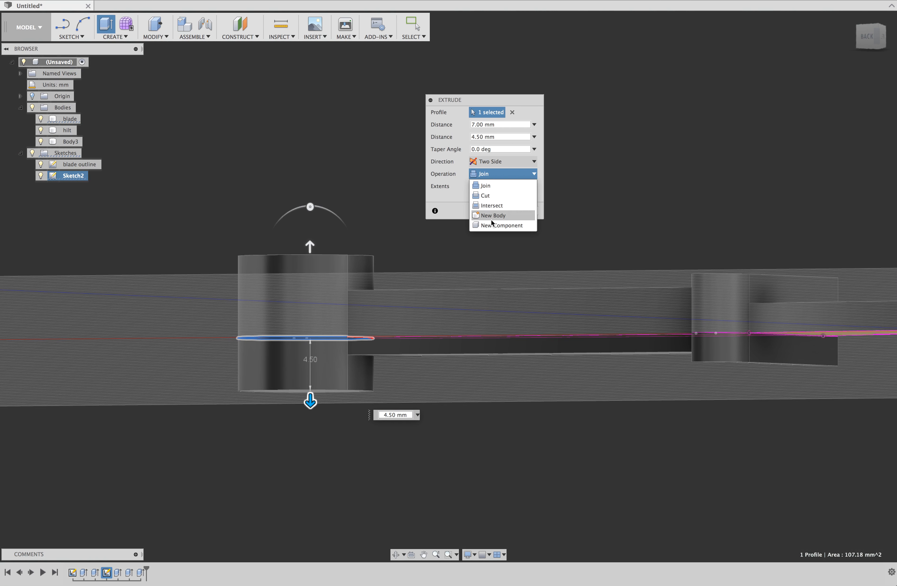
{"action": "left_click", "coordinate": [492, 220]}
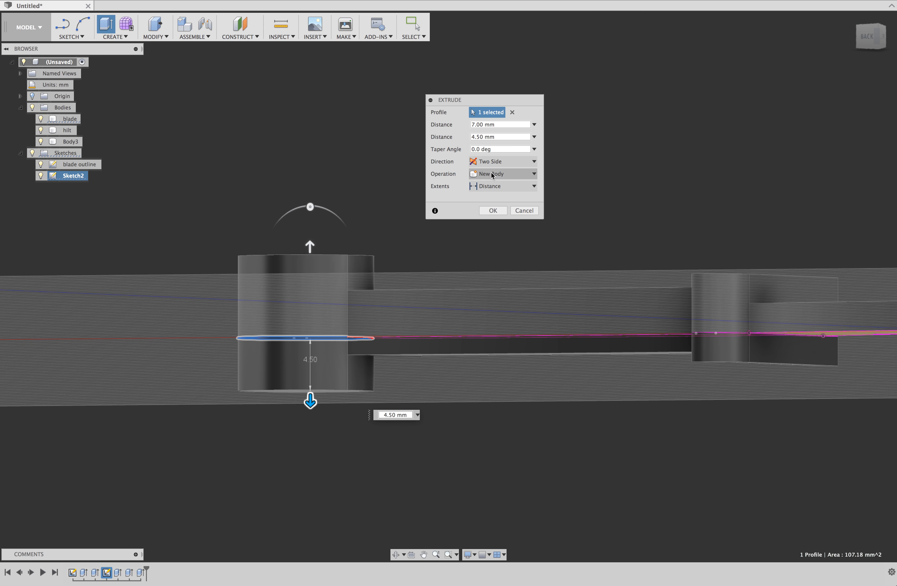
{"action": "left_click", "coordinate": [491, 212]}
Fillet both arc edges around the pommel's top face with a 3 mm radius.
{"action": "middle_click_drag", "start_coordinate": [447, 258], "coordinate": [471, 299], "text": "shift"}
{"action": "left_click", "coordinate": [470, 317]}
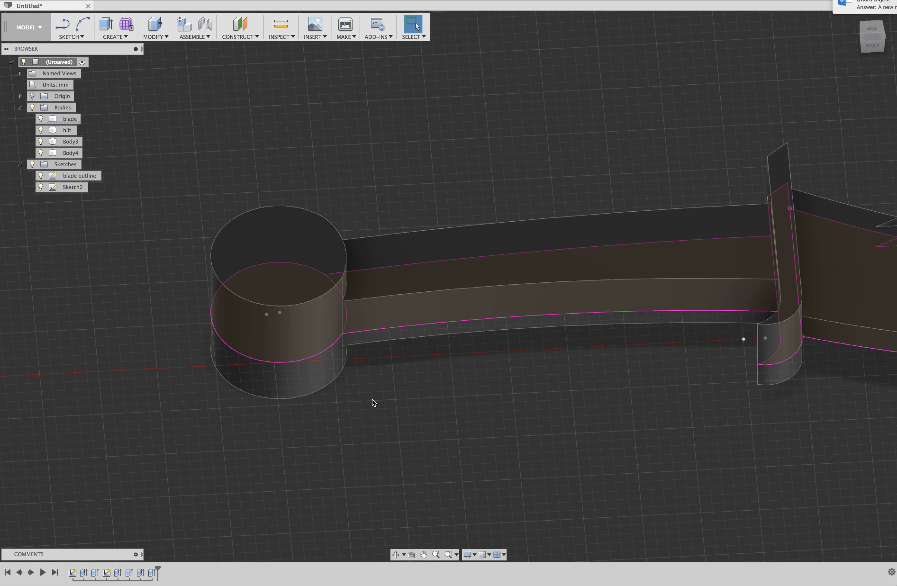
{"action": "left_click", "coordinate": [289, 306]}
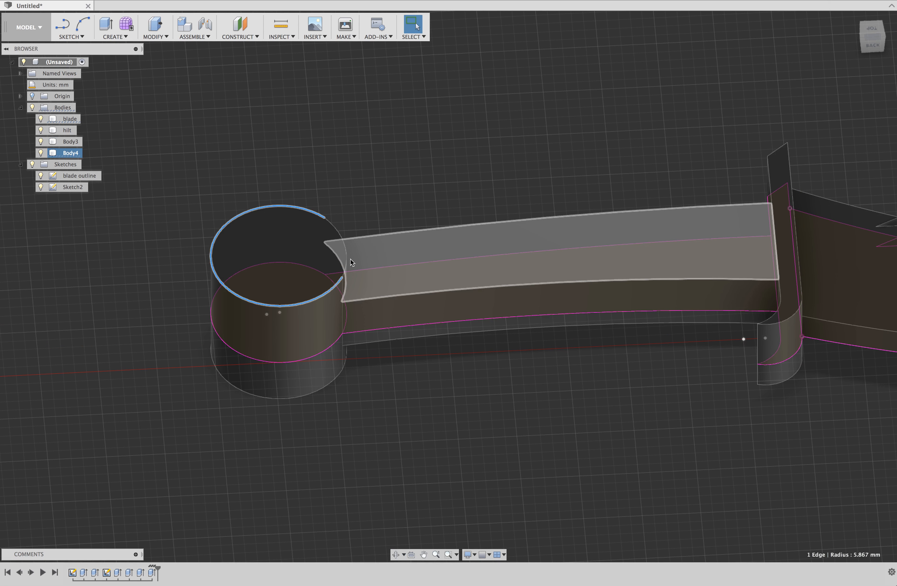
{"action": "left_click", "coordinate": [344, 245], "text": "shift"}
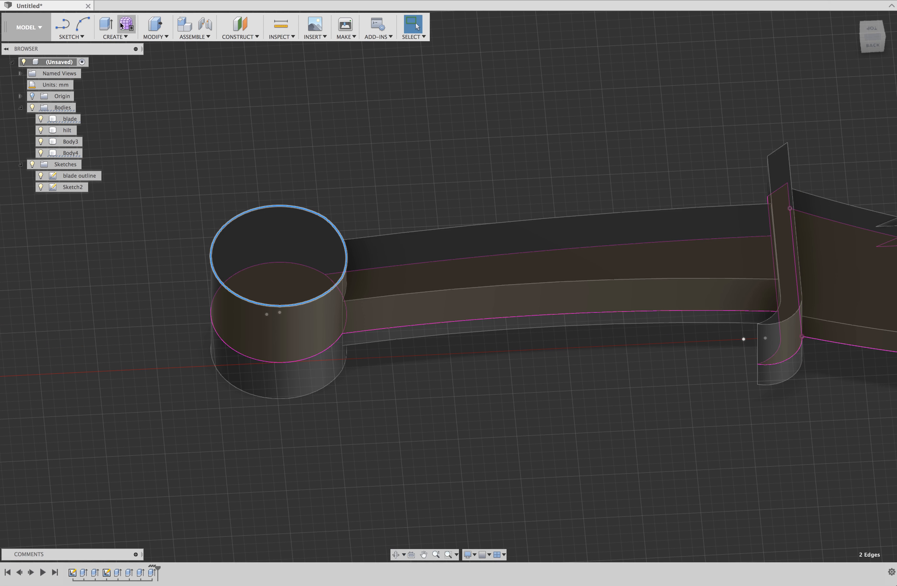
{"action": "left_click", "coordinate": [115, 37]}
{"action": "left_click", "coordinate": [152, 37]}
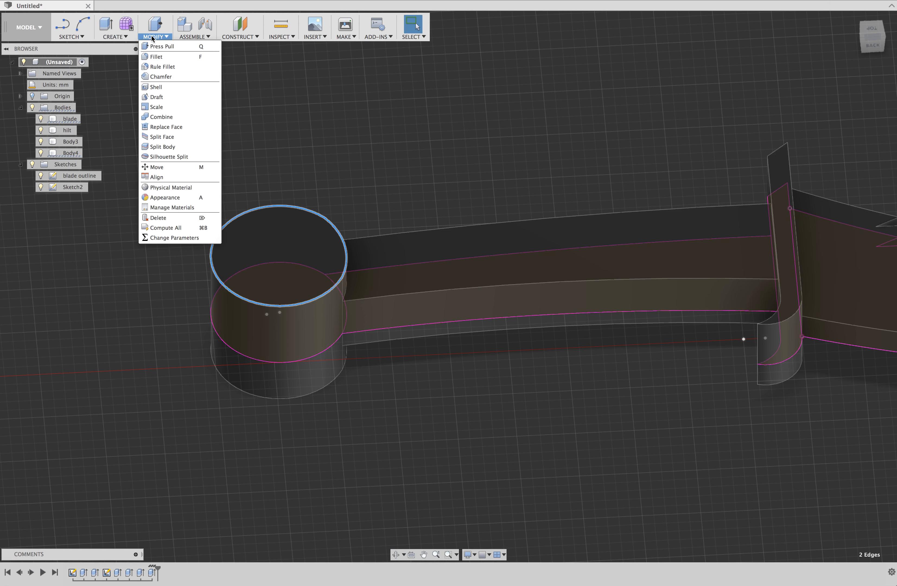
{"action": "left_click", "coordinate": [157, 59]}
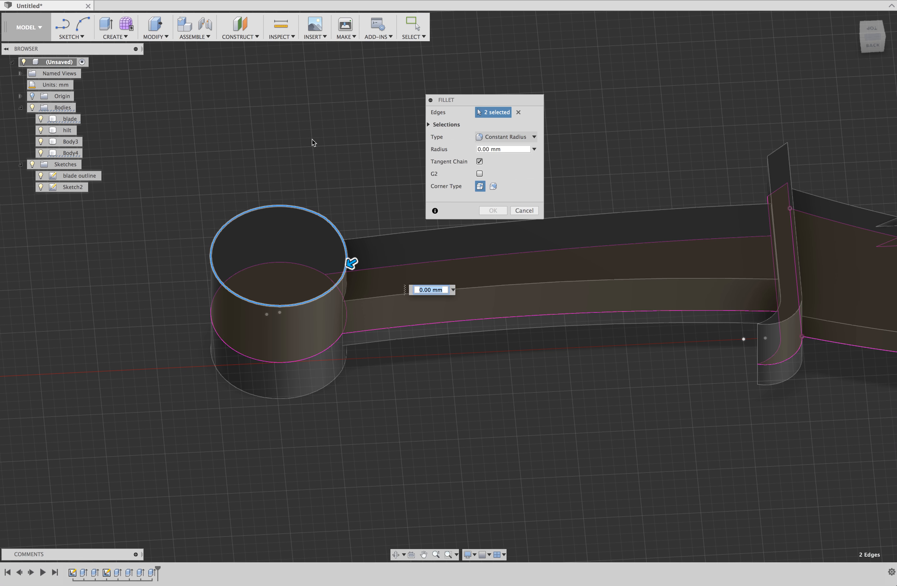
{"action": "middle_click_drag", "start_coordinate": [328, 244], "coordinate": [294, 263], "text": "shift"}
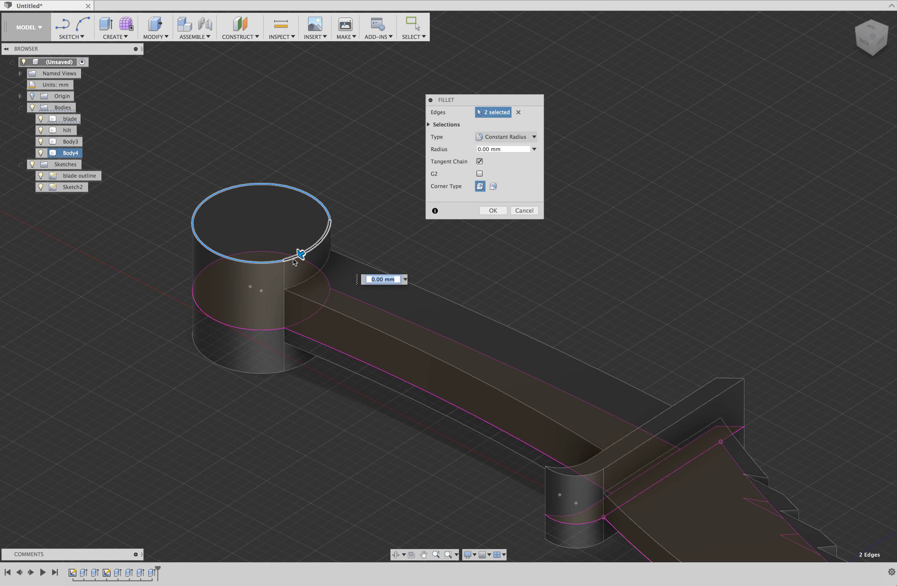
{"action": "left_click_drag", "start_coordinate": [300, 254], "coordinate": [292, 258]}
{"action": "middle_click_drag", "start_coordinate": [268, 388], "coordinate": [374, 162], "text": "shift"}
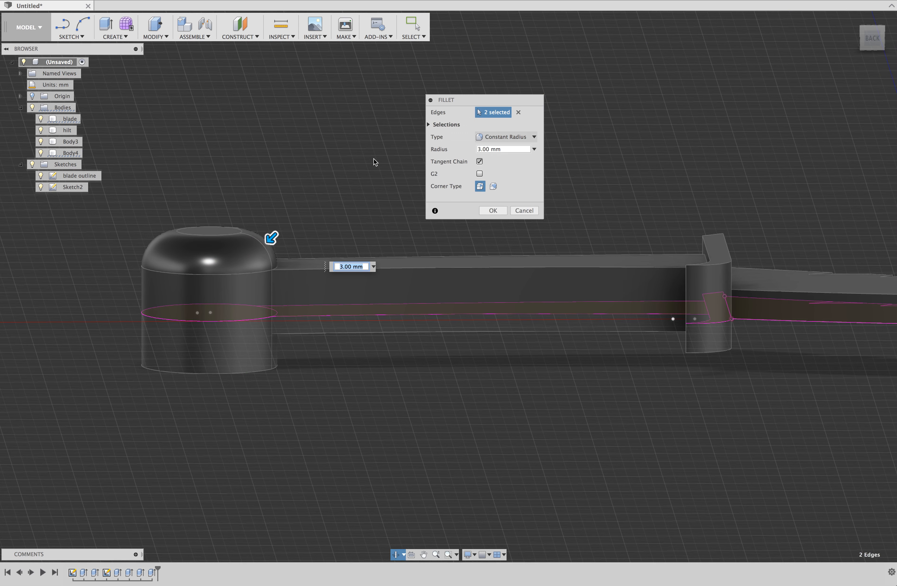
{"action": "left_click", "coordinate": [484, 211]}
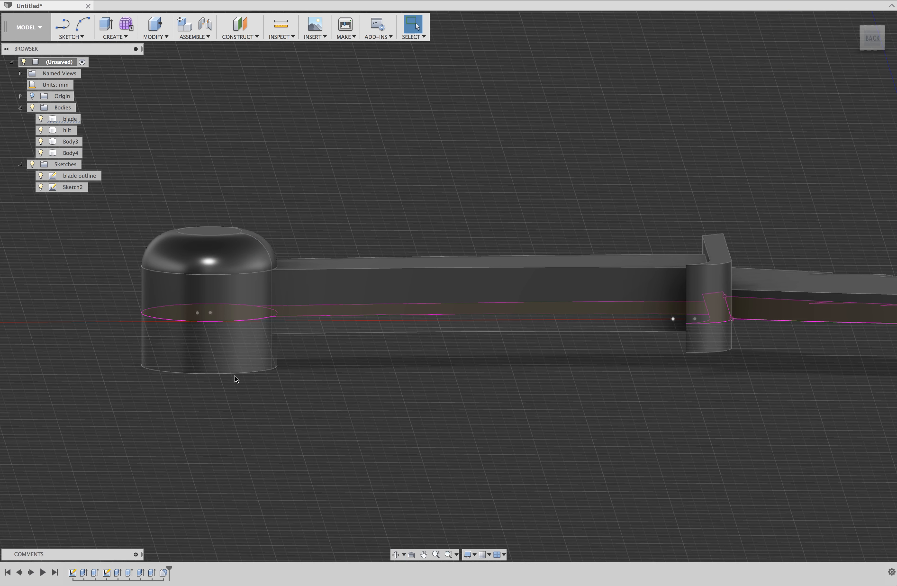
Fillet both arc edges around the pommel's underside with a 3 mm radius.
{"action": "left_click", "coordinate": [271, 372]}
{"action": "left_click", "coordinate": [277, 366]}
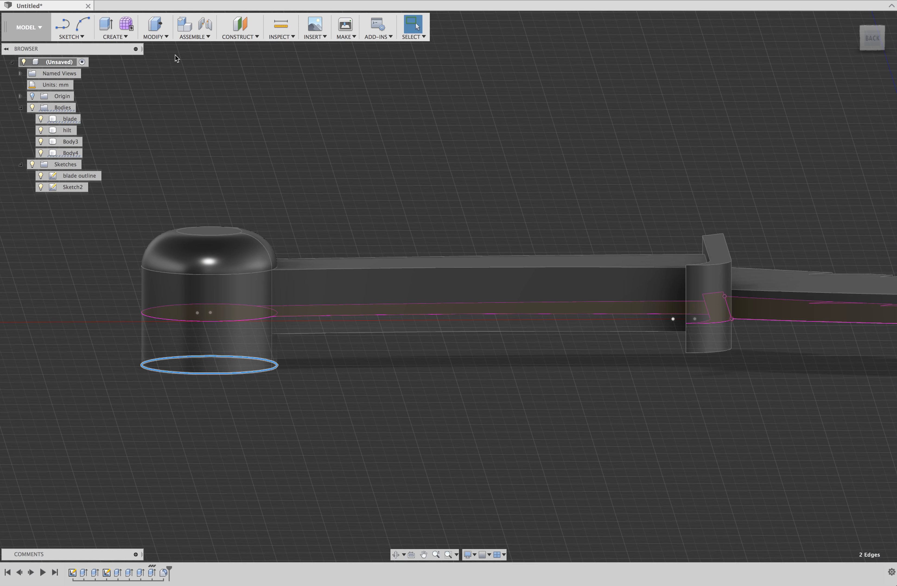
{"action": "left_click", "coordinate": [156, 36]}
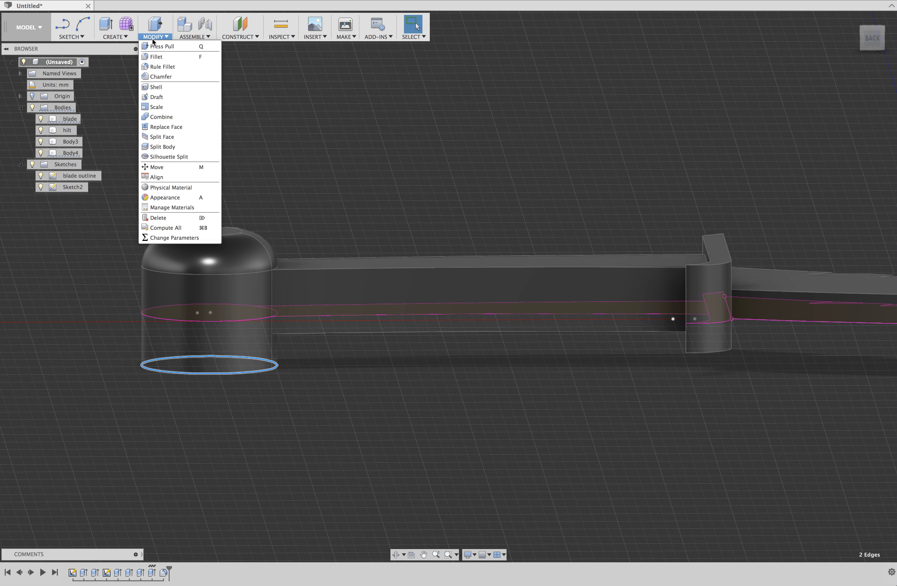
{"action": "left_click", "coordinate": [152, 57]}
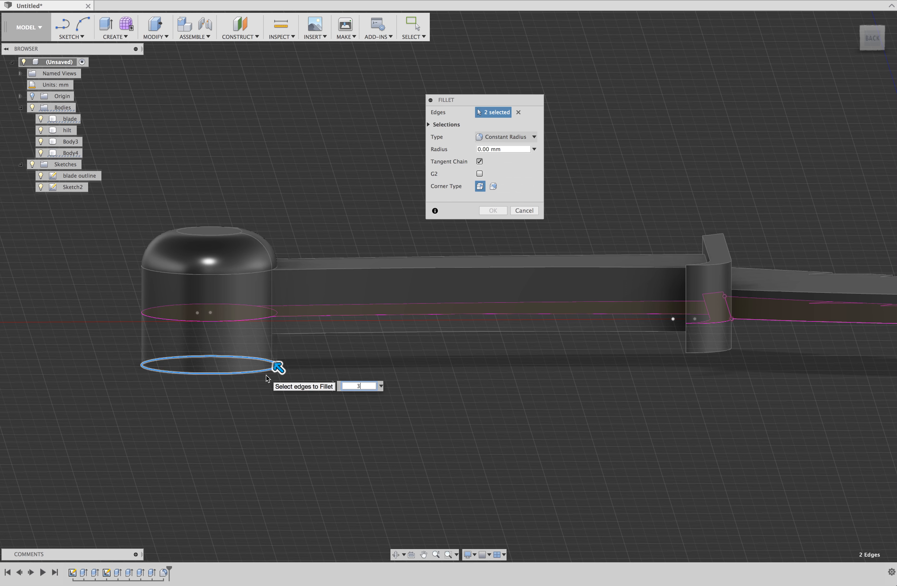
{"action": "type", "text": "3"}
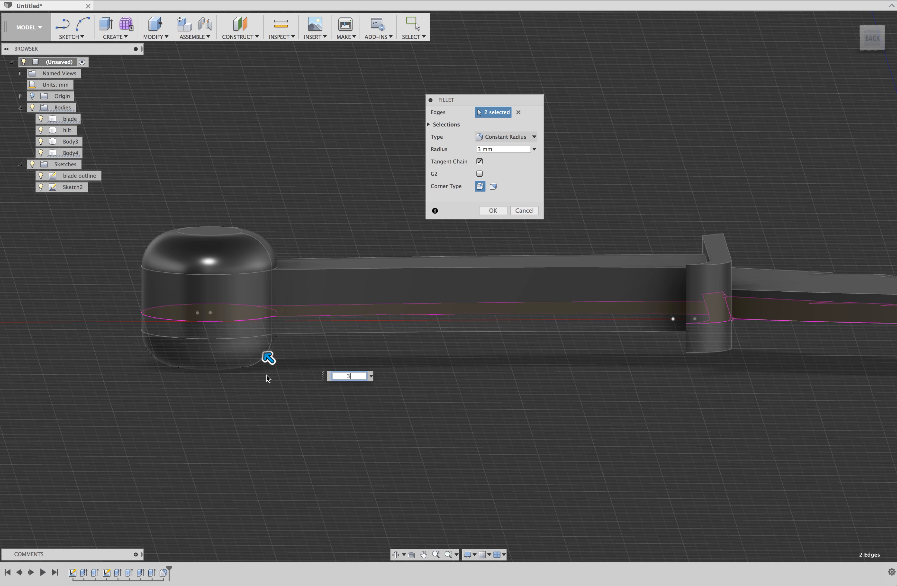
{"action": "left_click", "coordinate": [501, 213]}
Fillet the four long edges of the handle between pommel and guard with a 2 mm radius.
{"action": "middle_click_drag", "start_coordinate": [371, 401], "coordinate": [349, 459], "text": "shift"}
{"action": "key", "text": "Escape"}
{"action": "left_click", "coordinate": [325, 282]}
{"action": "left_click", "coordinate": [322, 237], "text": "shift"}
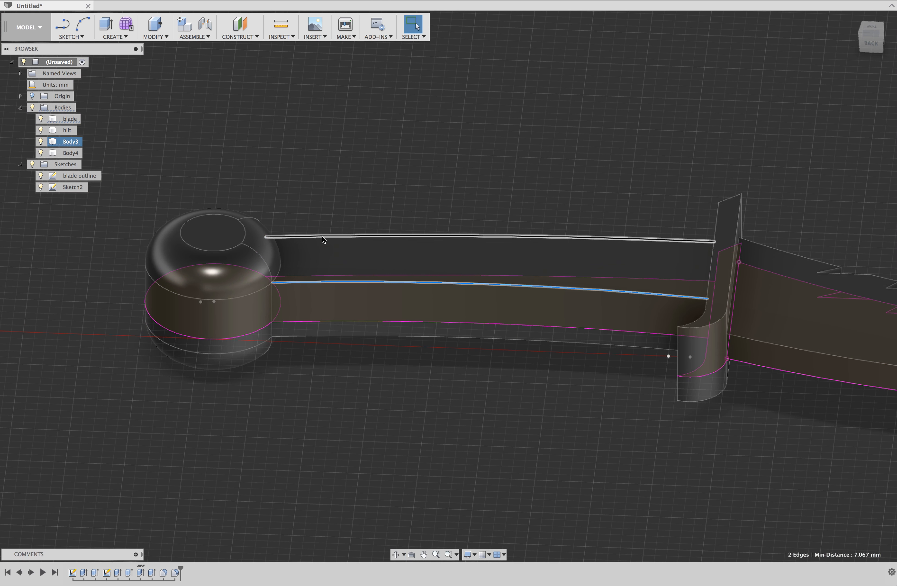
{"action": "left_click", "coordinate": [322, 339], "text": "shift"}
{"action": "middle_click_drag", "start_coordinate": [323, 338], "coordinate": [365, 421], "text": "shift"}
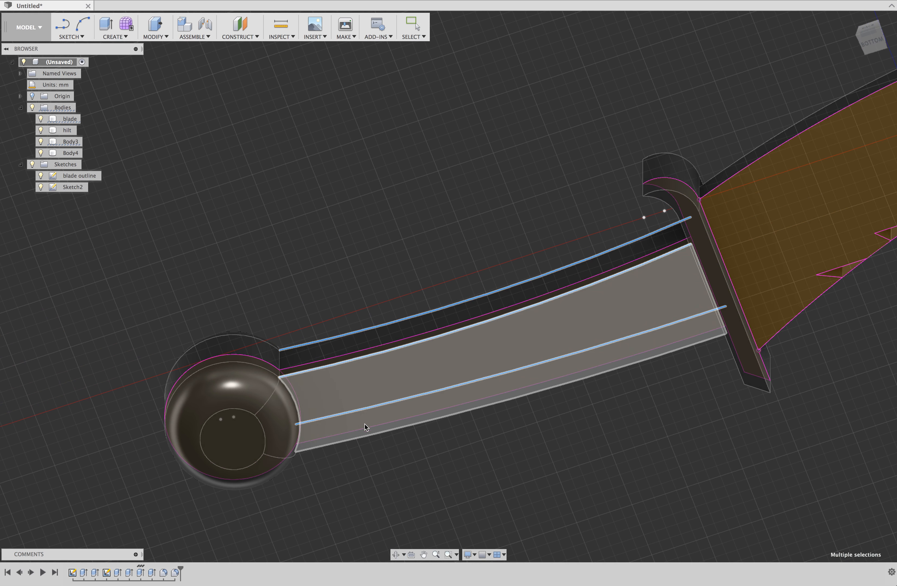
{"action": "left_click", "coordinate": [365, 437], "text": "shift"}
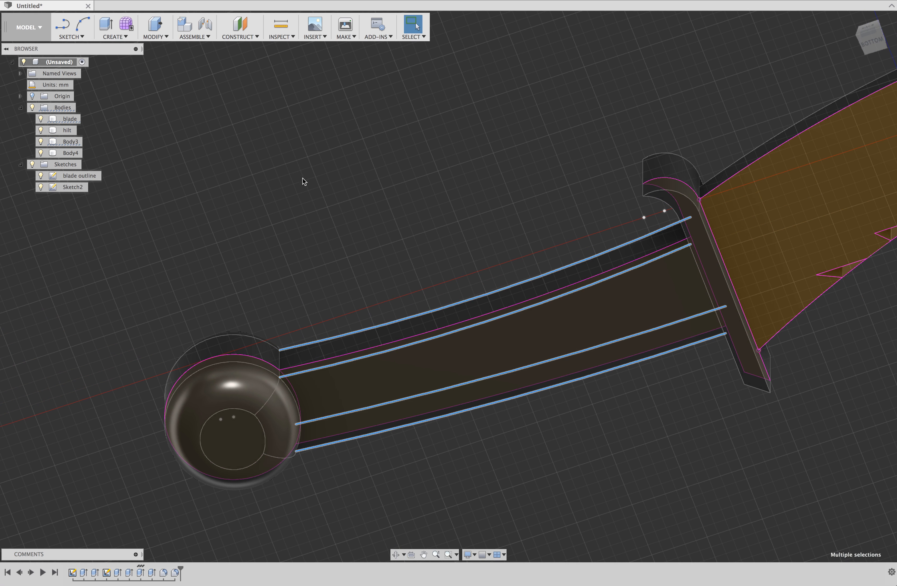
{"action": "left_click", "coordinate": [165, 37]}
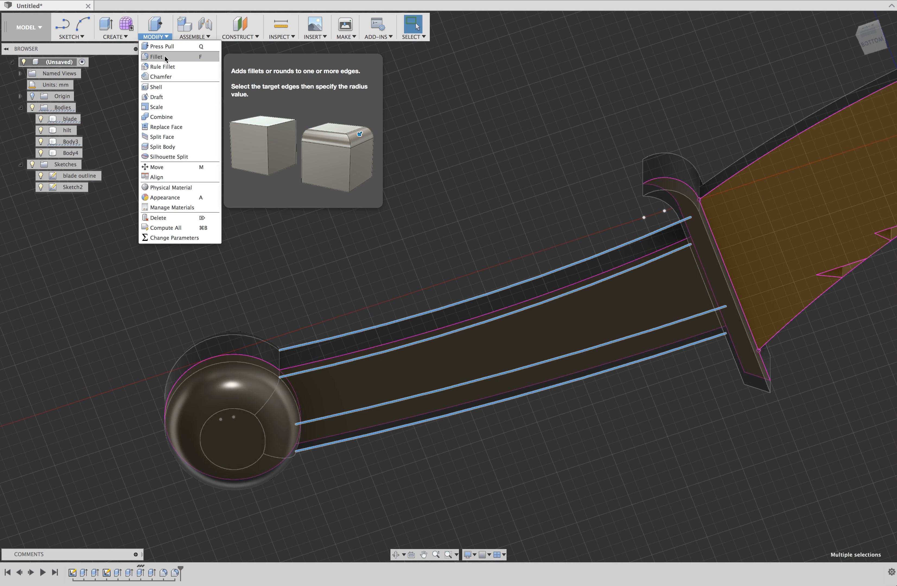
{"action": "left_click", "coordinate": [166, 57]}
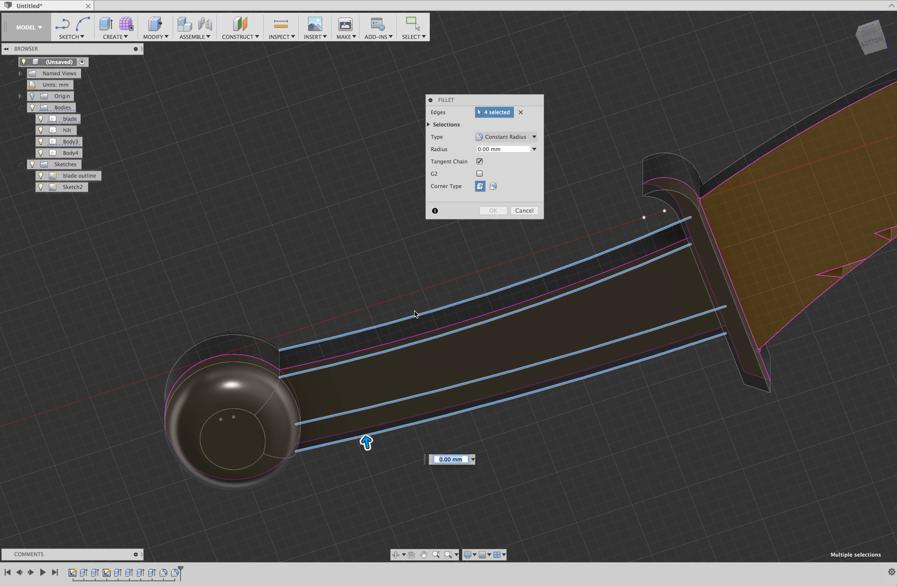
{"action": "type", "text": "2"}
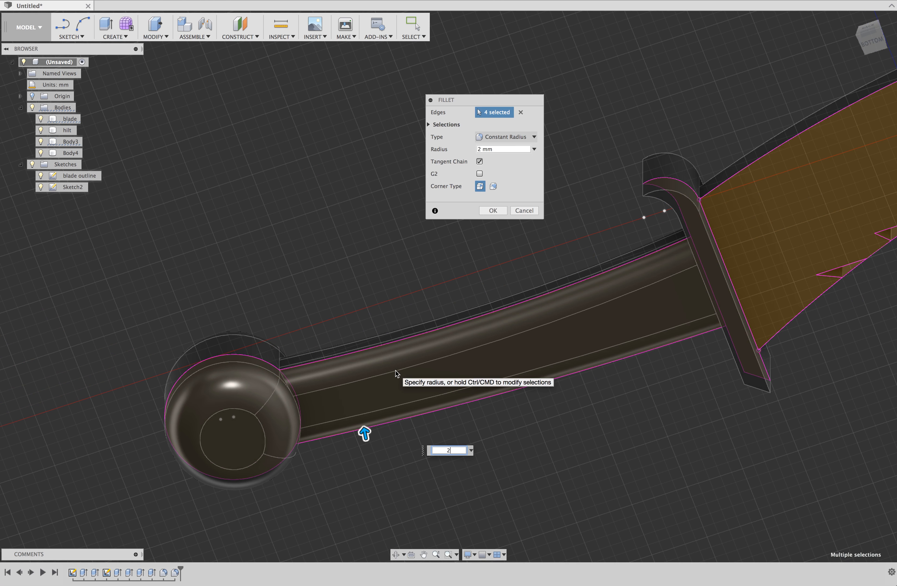
{"action": "middle_click_drag", "start_coordinate": [364, 434], "coordinate": [302, 350], "text": "shift"}
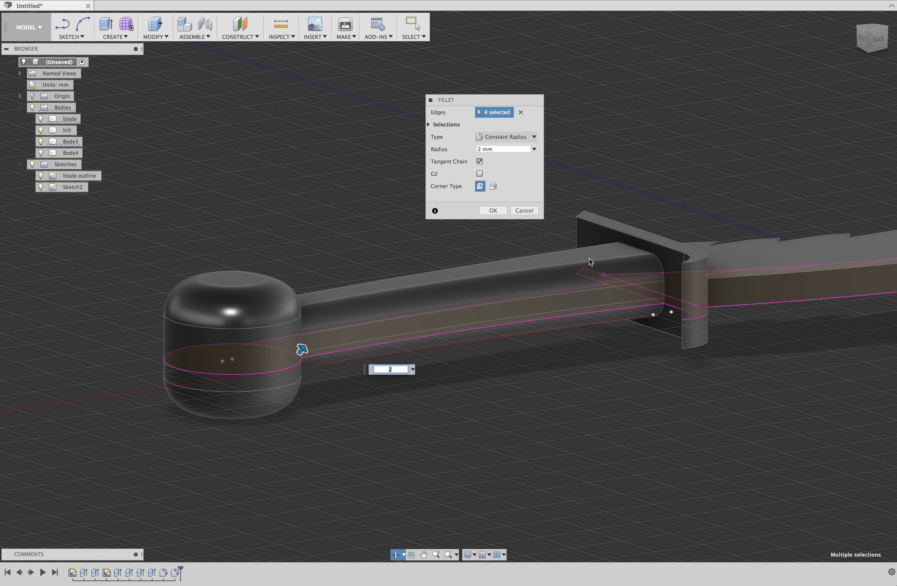
{"action": "left_click", "coordinate": [493, 210]}
Chamfer the guard's upper and lower edges on the handle side, including the curved hook, with an equal distance of 1 mm.
{"action": "scroll", "coordinate": [610, 424], "scroll_direction": "down", "scroll_amount": 3}
{"action": "scroll", "coordinate": [624, 421], "scroll_direction": "up", "scroll_amount": 1}
{"action": "middle_click_drag", "start_coordinate": [624, 421], "coordinate": [715, 433], "text": "shift"}
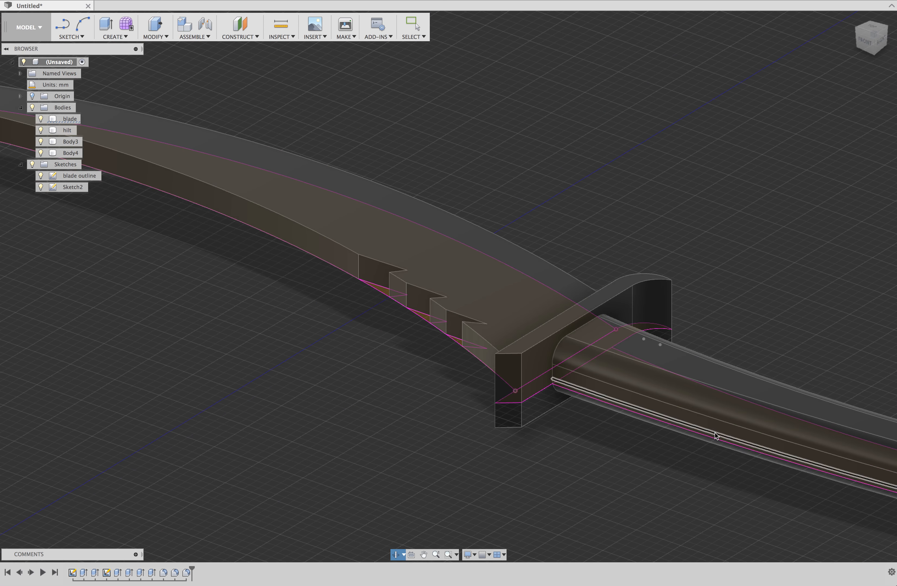
{"action": "left_click", "coordinate": [543, 341]}
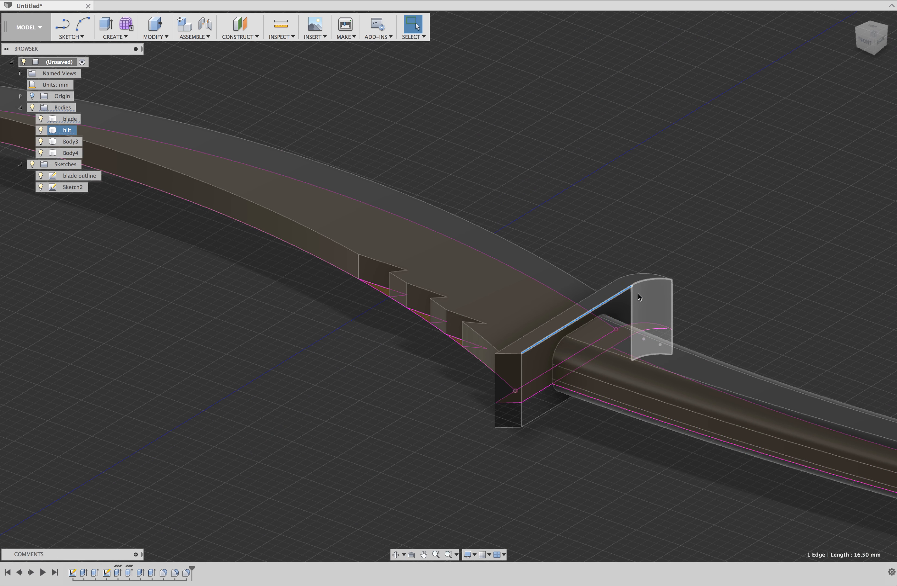
{"action": "left_click", "coordinate": [638, 281]}
{"action": "left_click", "coordinate": [541, 416]}
{"action": "middle_click_drag", "start_coordinate": [631, 512], "coordinate": [744, 522], "text": "shift"}
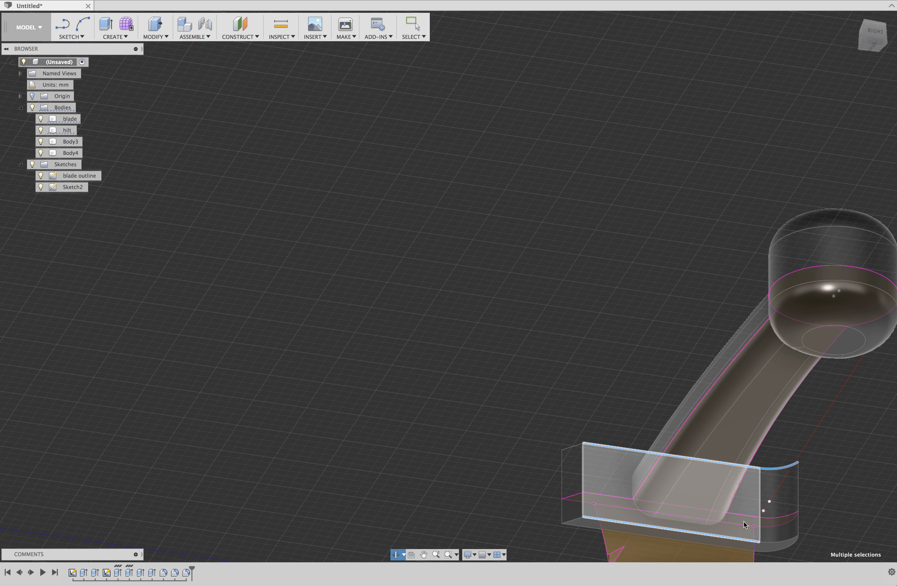
{"action": "left_click", "coordinate": [777, 541]}
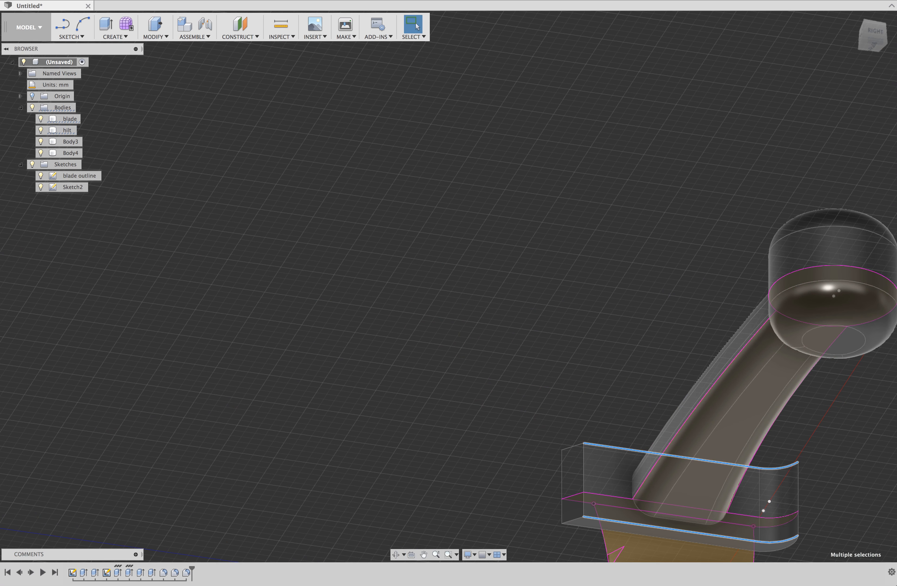
{"action": "left_click", "coordinate": [152, 31]}
{"action": "left_click", "coordinate": [160, 77]}
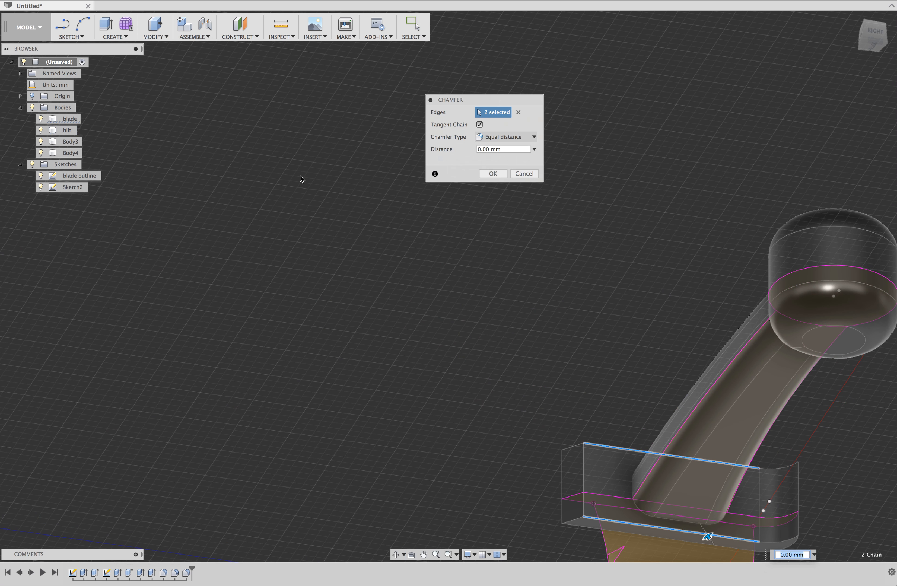
{"action": "type", "text": "1"}
{"action": "middle_click_drag", "start_coordinate": [439, 214], "coordinate": [435, 281], "text": "shift"}
{"action": "left_click", "coordinate": [493, 174]}
Chamfer the guard's upper and lower blade-side edges and the short edge at its straight end by 0.5 mm.
{"action": "middle_click_drag", "start_coordinate": [559, 416], "coordinate": [651, 417], "text": "shift"}
{"action": "left_click", "coordinate": [585, 223]}
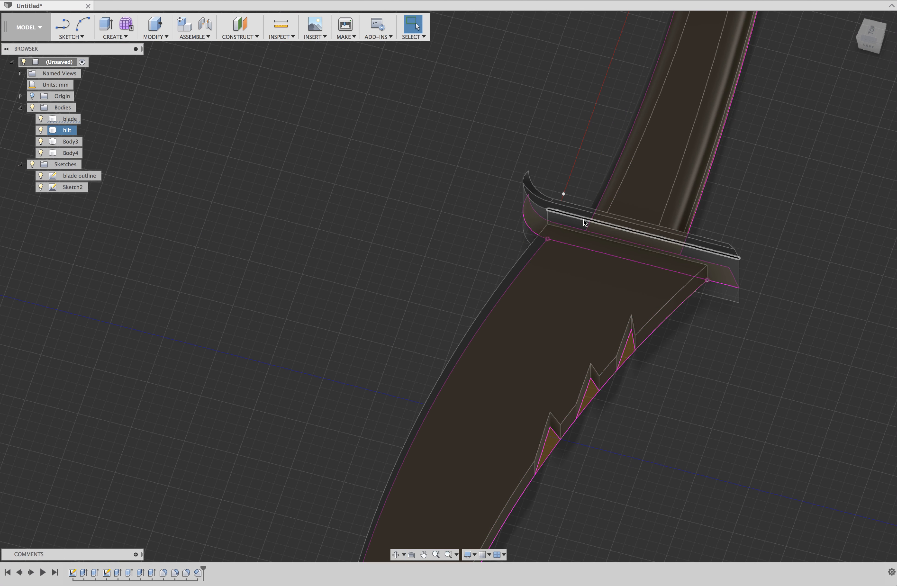
{"action": "left_click", "coordinate": [583, 220]}
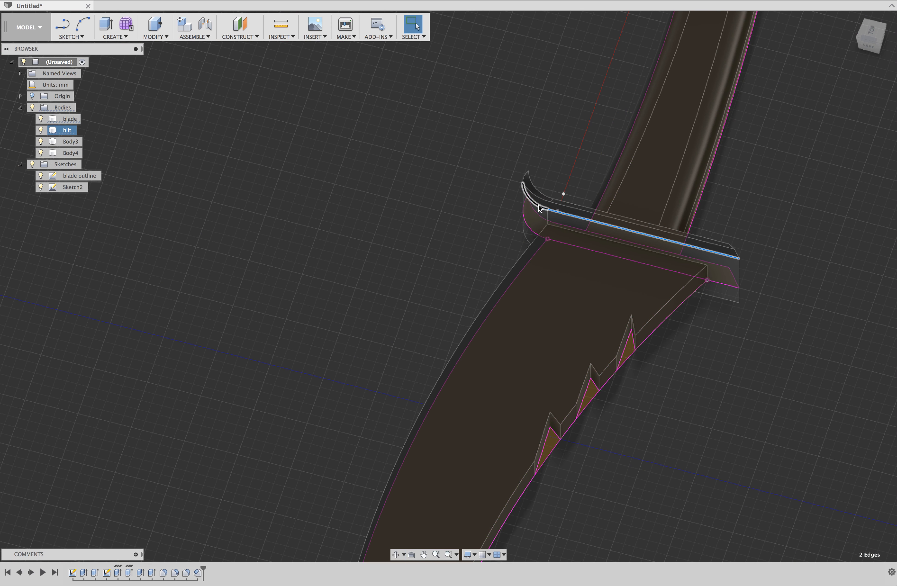
{"action": "middle_click_drag", "start_coordinate": [517, 225], "coordinate": [565, 227], "text": "shift"}
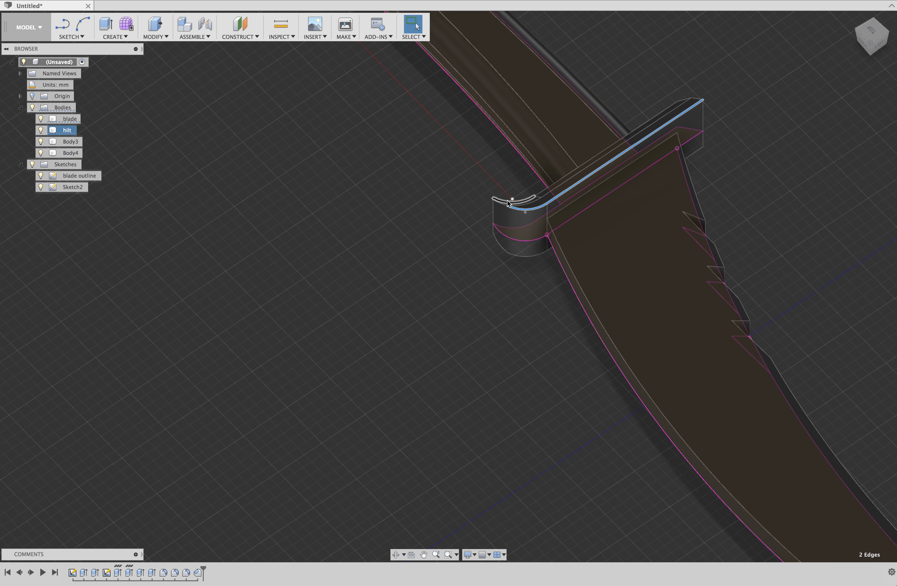
{"action": "left_click", "coordinate": [502, 207]}
{"action": "left_click", "coordinate": [497, 243]}
{"action": "middle_click_drag", "start_coordinate": [513, 256], "coordinate": [569, 246], "text": "shift"}
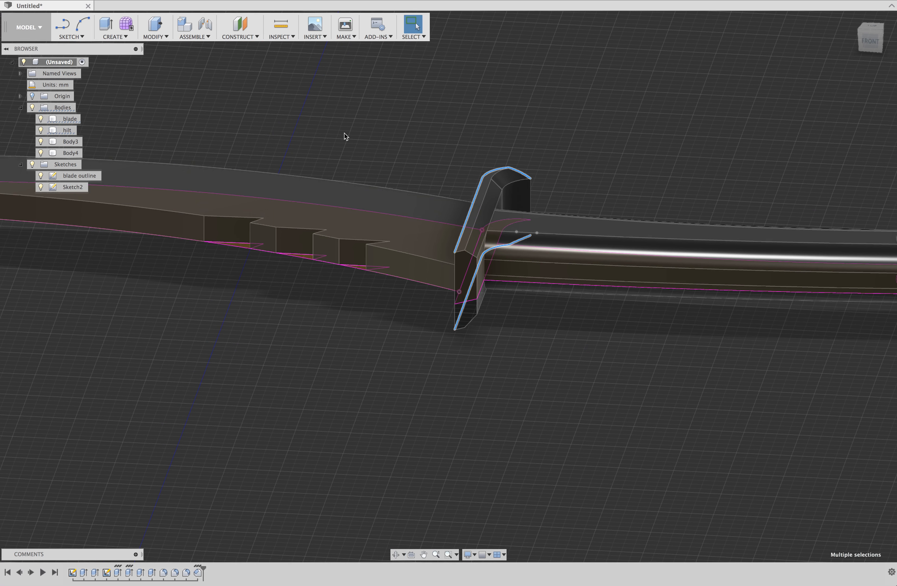
{"action": "left_click", "coordinate": [456, 293], "text": "shift"}
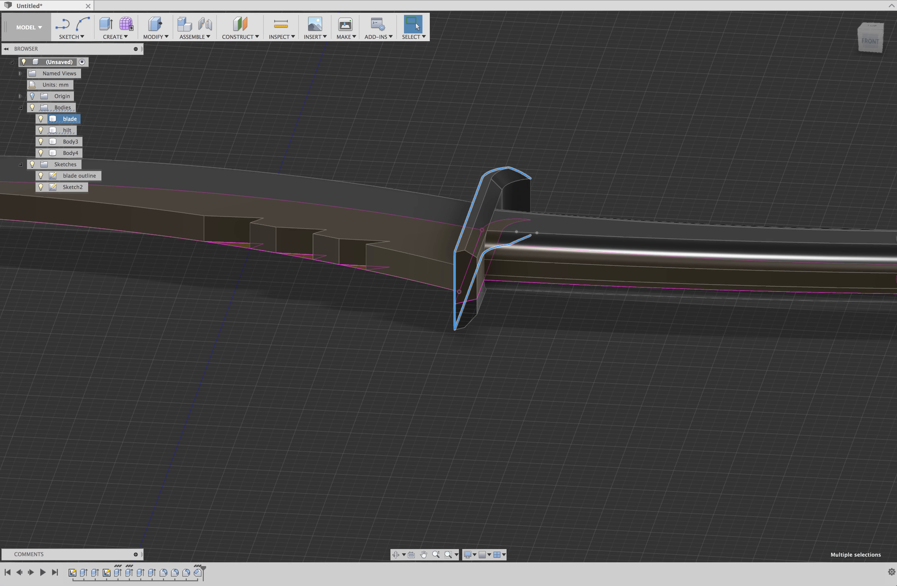
{"action": "left_click", "coordinate": [165, 37]}
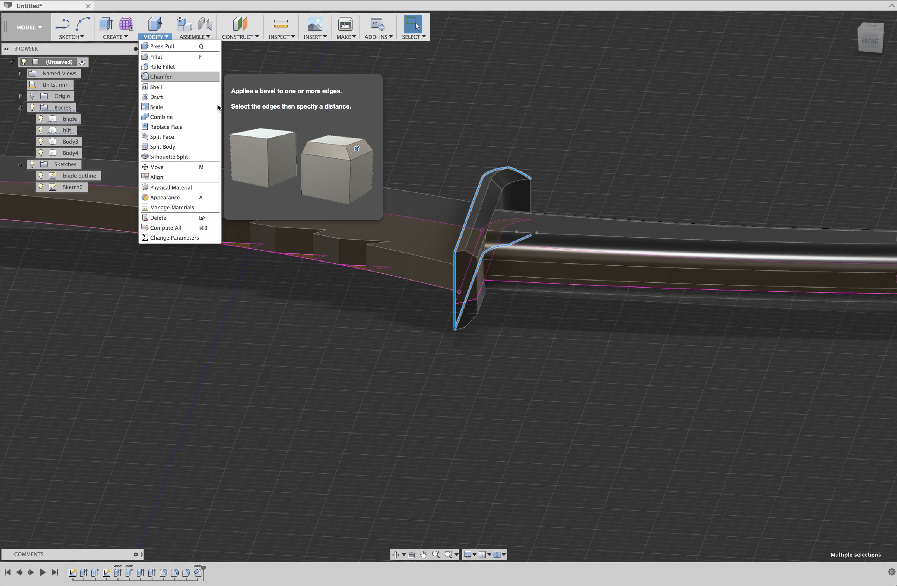
{"action": "left_click", "coordinate": [164, 82]}
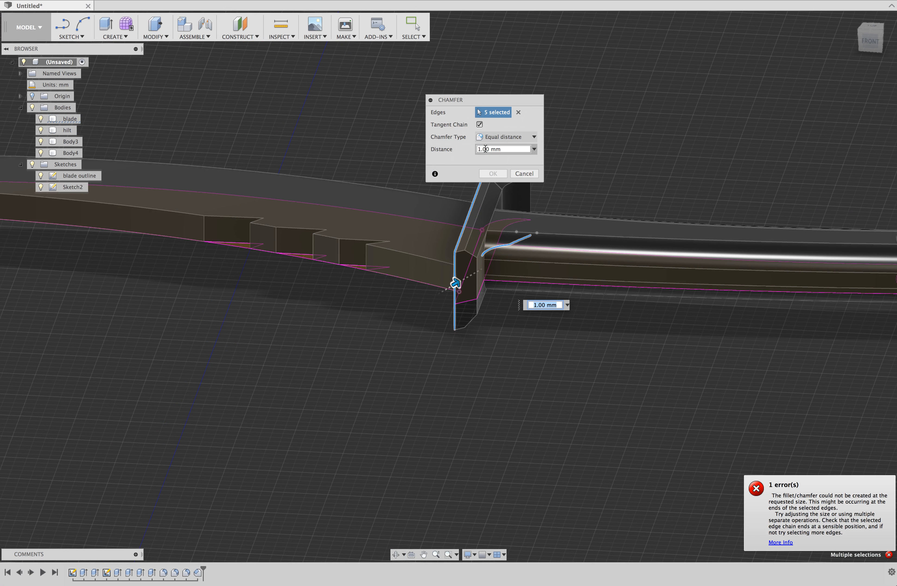
{"action": "type", "text": "."}
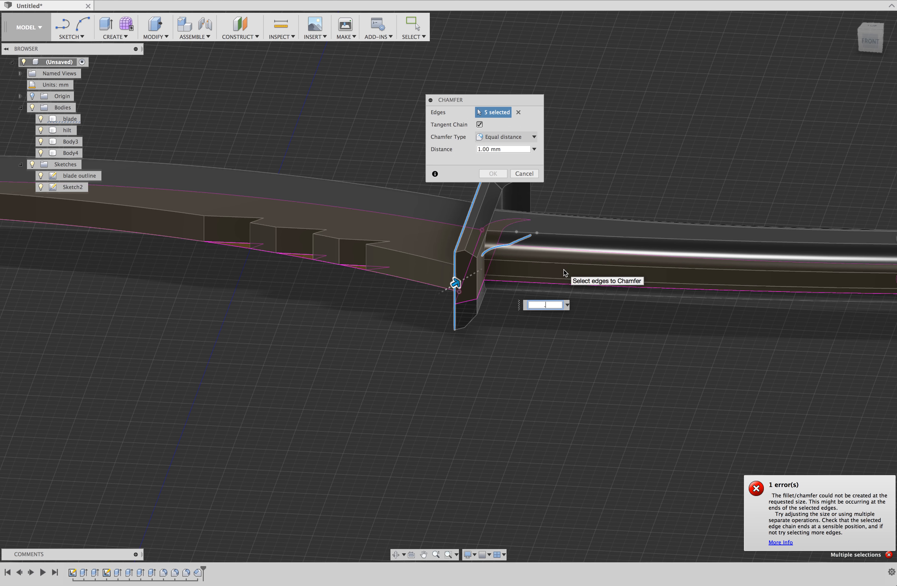
{"action": "type", "text": "5"}
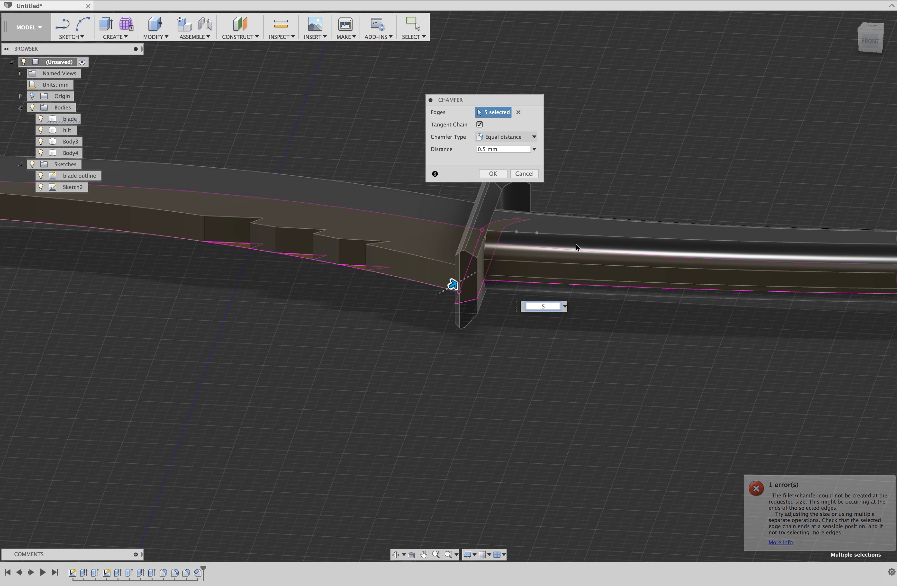
{"action": "left_click", "coordinate": [495, 174]}
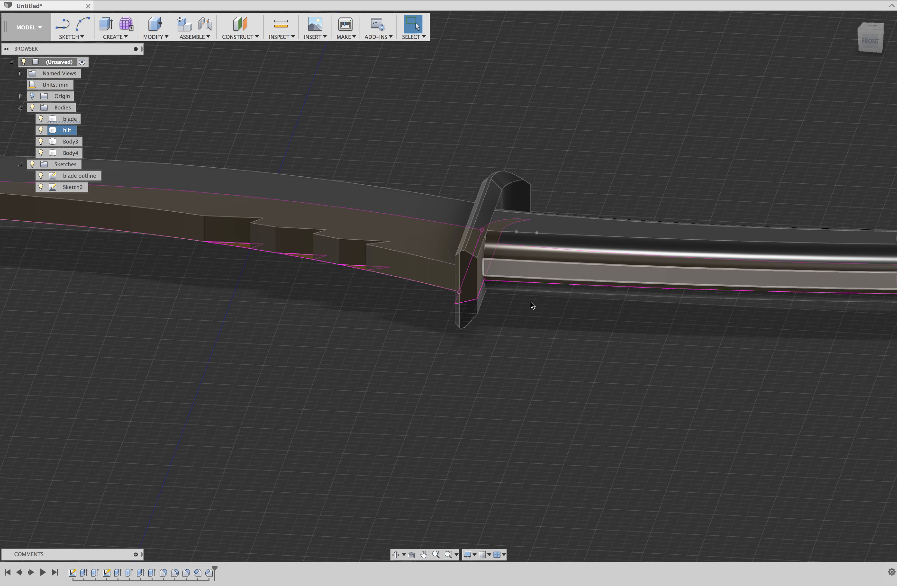
Fillet the handle-side edge at the guard's straight end with a 1 mm radius.
{"action": "middle_click_drag", "start_coordinate": [538, 363], "coordinate": [474, 271], "text": "shift"}
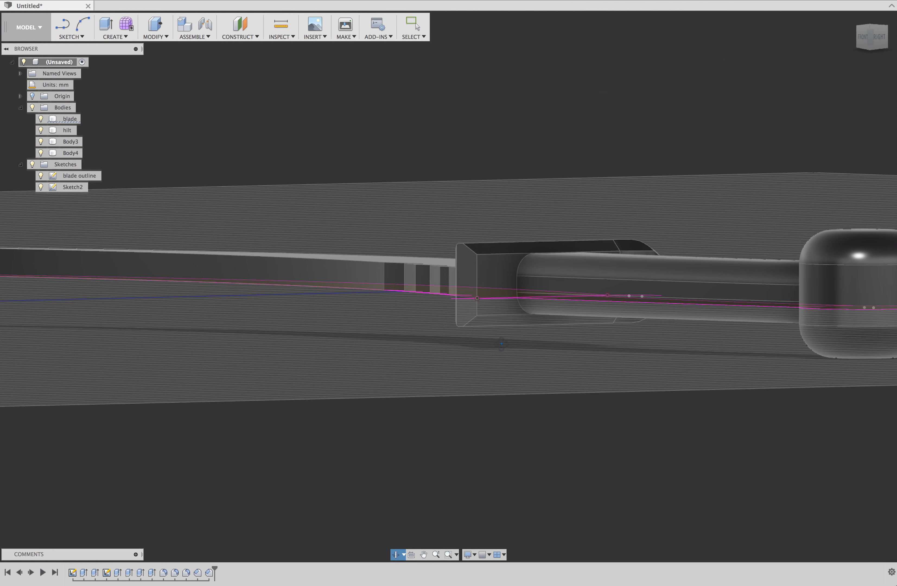
{"action": "left_click", "coordinate": [477, 275]}
{"action": "left_click", "coordinate": [159, 37]}
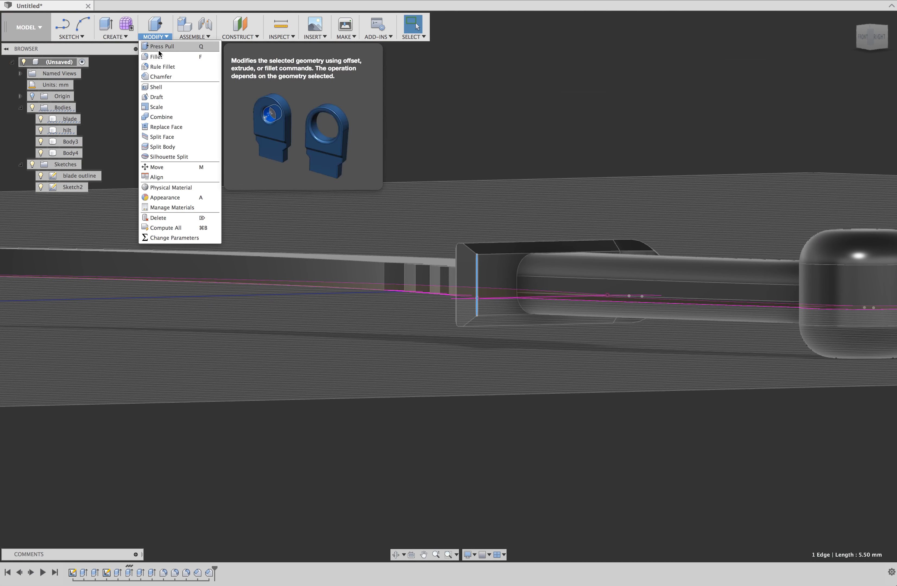
{"action": "left_click", "coordinate": [160, 57]}
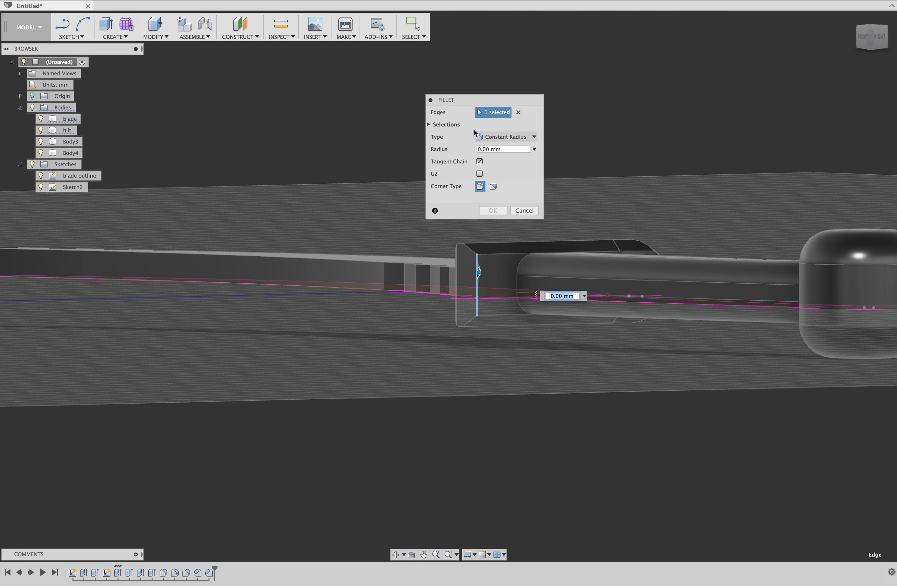
{"action": "type", "text": ".5"}
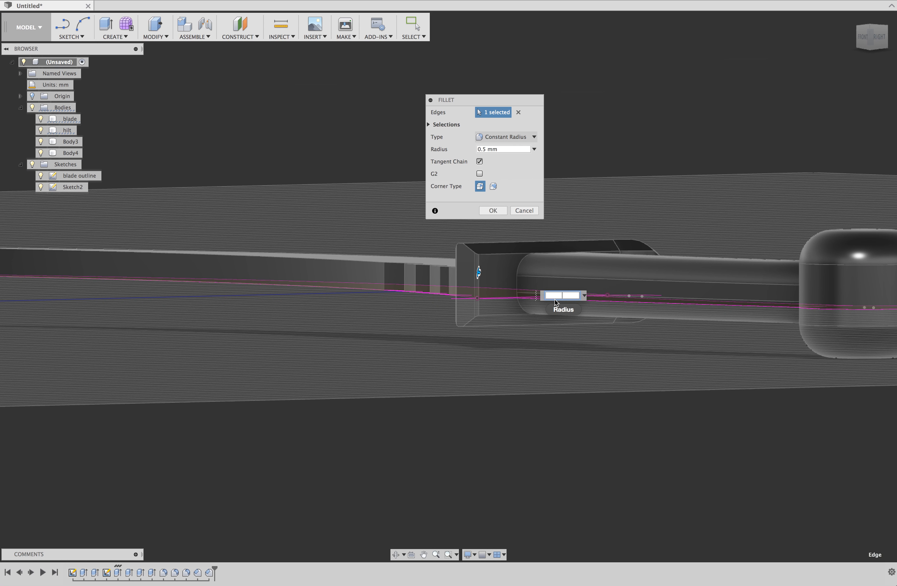
{"action": "middle_click_drag", "start_coordinate": [474, 354], "coordinate": [527, 353], "text": "shift"}
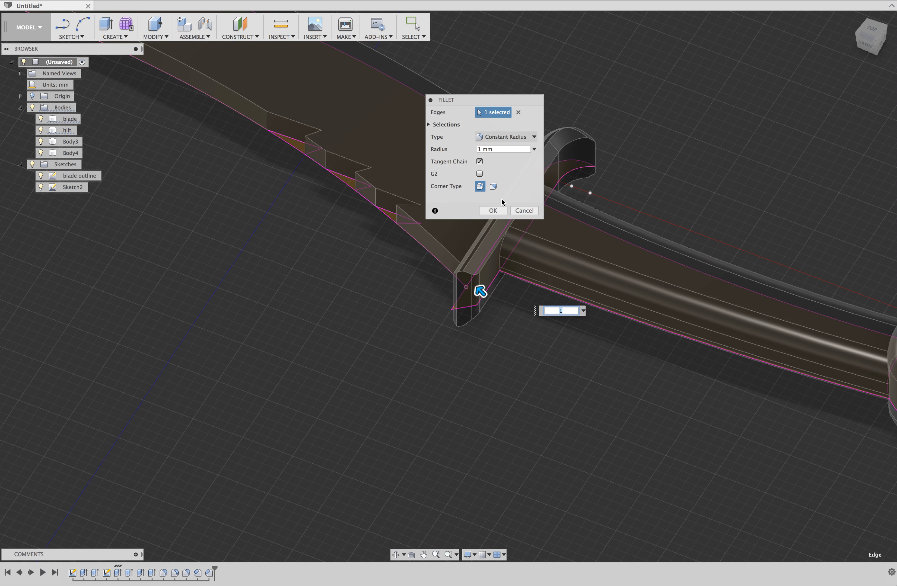
{"action": "left_click", "coordinate": [494, 211]}
Hide all sketches and chamfer both long edges of the blade's smooth outer curve by 1.25 mm.
{"action": "middle_click_drag", "start_coordinate": [383, 266], "coordinate": [213, 254], "text": "shift"}
{"action": "middle_click_drag", "start_coordinate": [363, 433], "coordinate": [229, 263]}
{"action": "middle_click_drag", "start_coordinate": [415, 301], "coordinate": [571, 297], "text": "shift"}
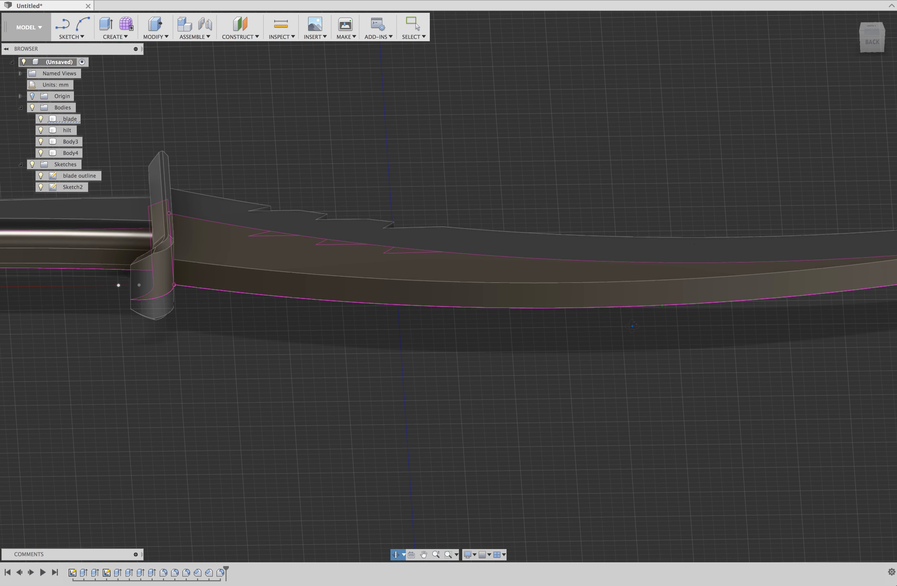
{"action": "left_click", "coordinate": [618, 282]}
{"action": "middle_click_drag", "start_coordinate": [606, 343], "coordinate": [599, 311], "text": "shift"}
{"action": "left_click", "coordinate": [32, 166]}
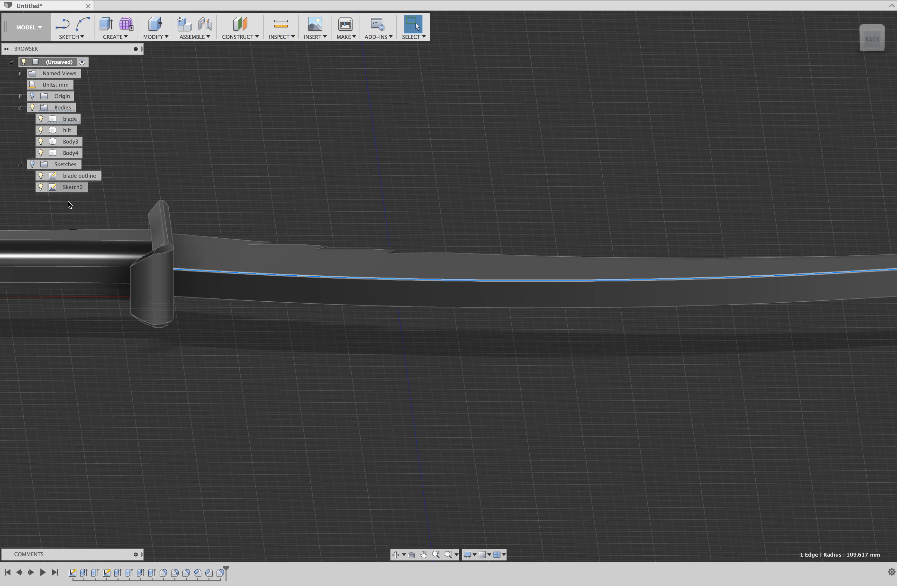
{"action": "left_click", "coordinate": [228, 301], "text": "shift"}
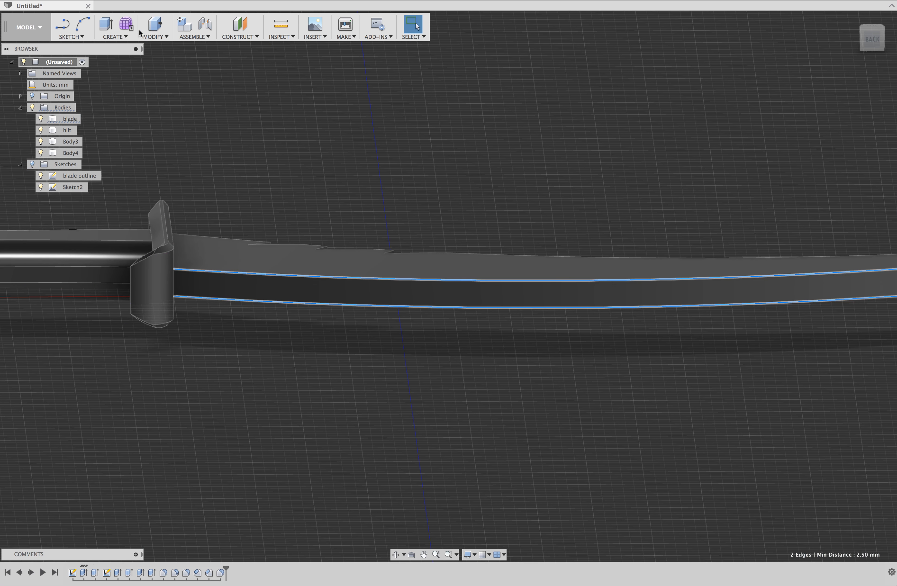
{"action": "left_click", "coordinate": [168, 36]}
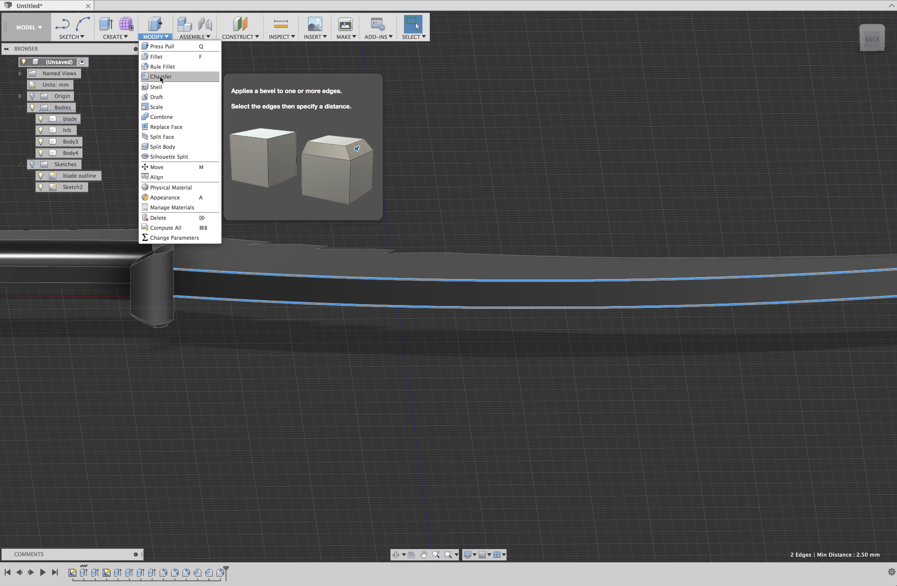
{"action": "left_click", "coordinate": [160, 77]}
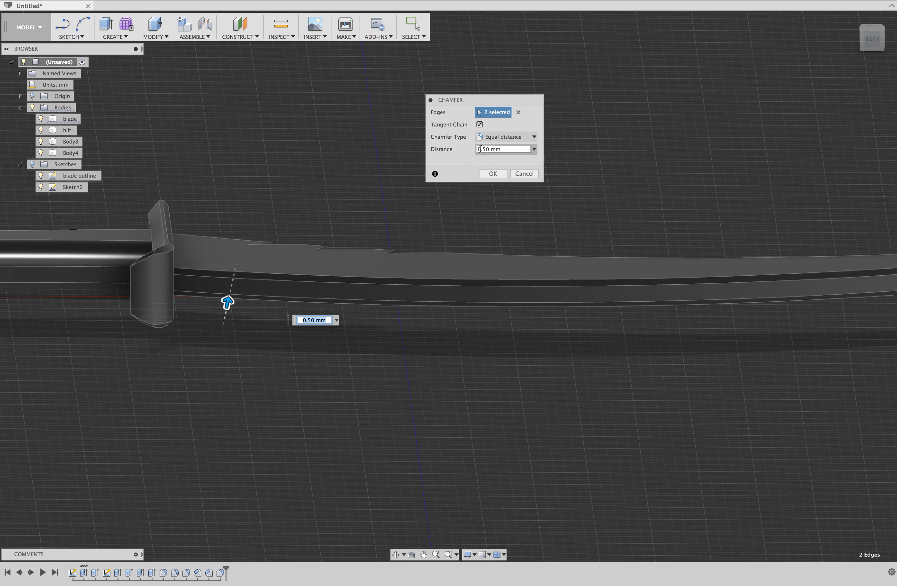
{"action": "left_click_drag", "start_coordinate": [227, 304], "coordinate": [233, 302]}
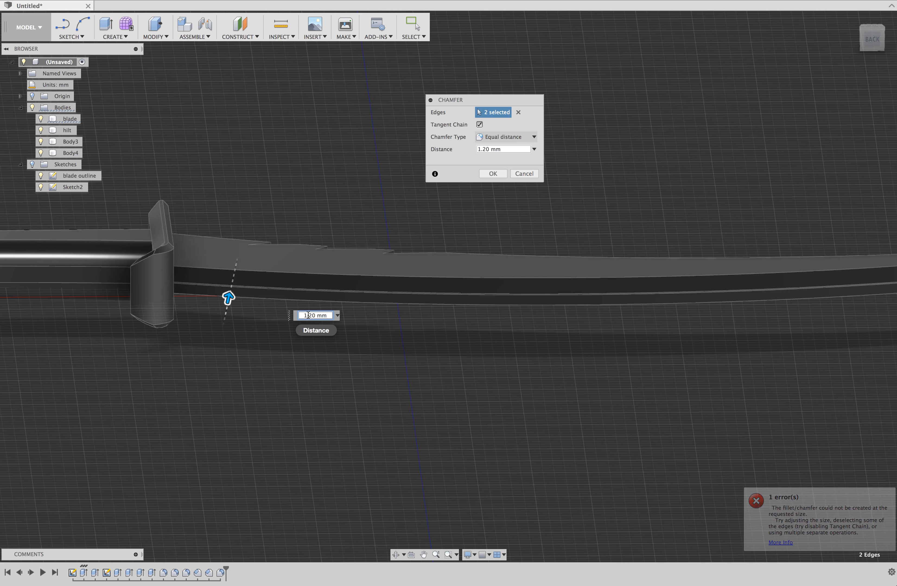
{"action": "key", "text": "BackSpace"}
{"action": "type", "text": "5"}
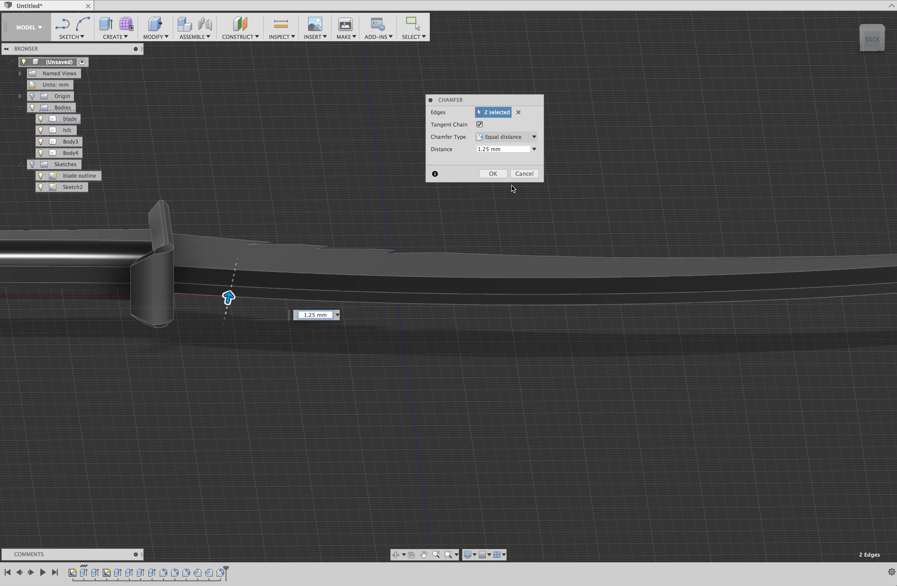
{"action": "left_click", "coordinate": [494, 174]}
Chamfer the two edges where the blade's outer-curve bevel meets the flat faces, using an equal distance of 1.25 mm.
{"action": "middle_click_drag", "start_coordinate": [499, 424], "coordinate": [411, 423], "text": "shift"}
{"action": "left_click", "coordinate": [571, 364]}
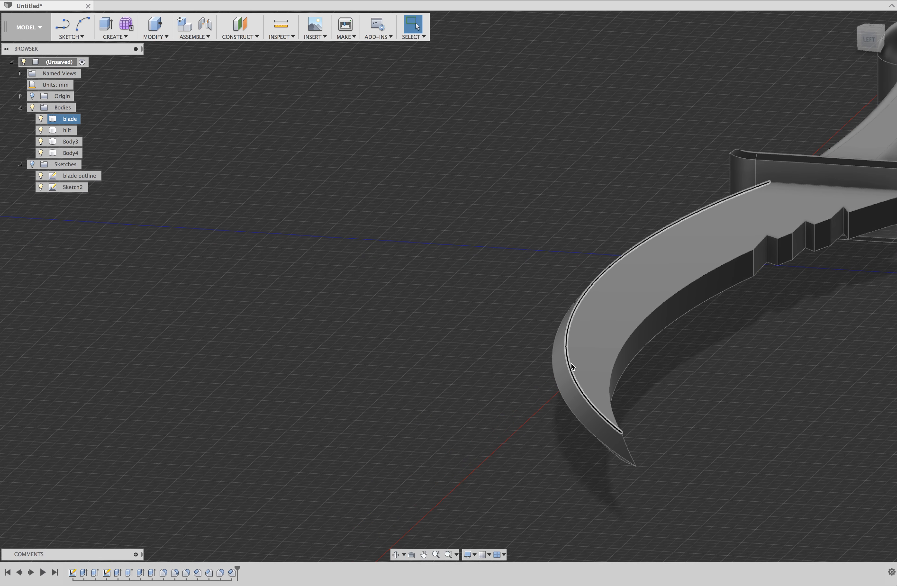
{"action": "middle_click_drag", "start_coordinate": [570, 365], "coordinate": [525, 385], "text": "shift"}
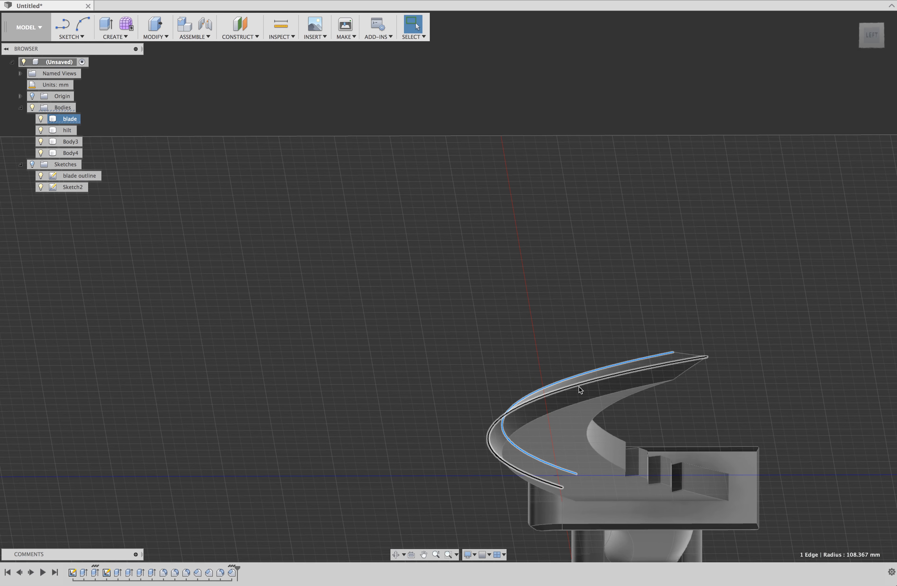
{"action": "left_click", "coordinate": [577, 404], "text": "shift"}
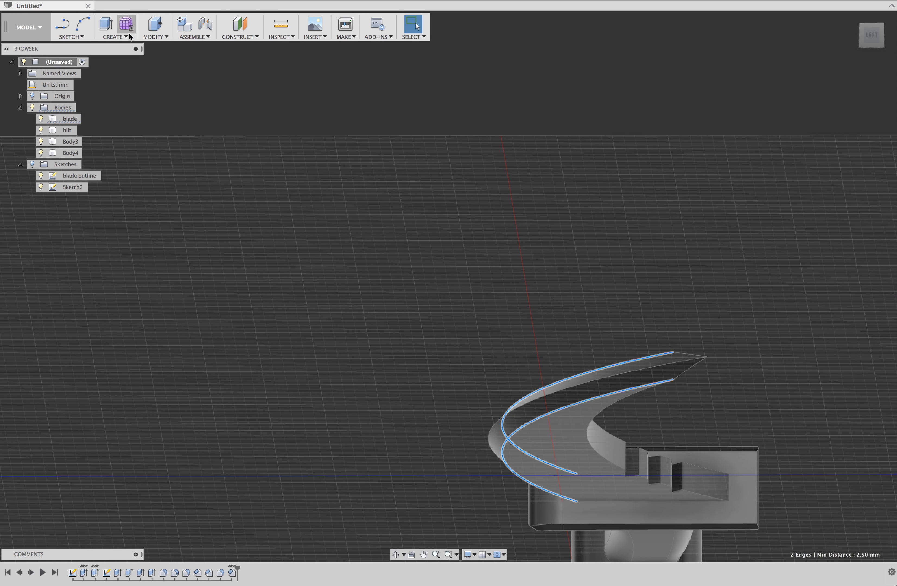
{"action": "left_click", "coordinate": [154, 37]}
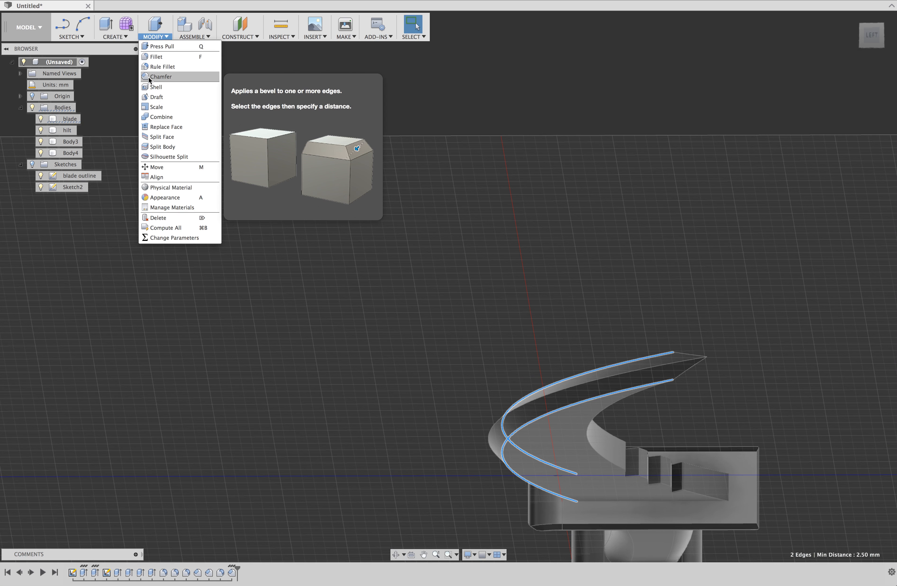
{"action": "left_click", "coordinate": [161, 76]}
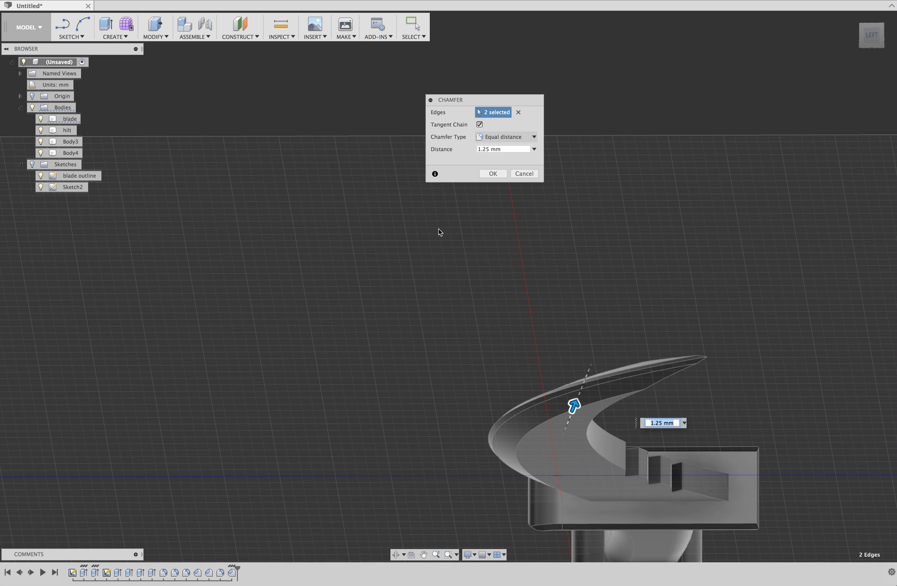
{"action": "middle_click_drag", "start_coordinate": [435, 240], "coordinate": [623, 526], "text": "shift"}
{"action": "middle_click_drag", "start_coordinate": [439, 249], "coordinate": [428, 249], "text": "shift"}
{"action": "left_click", "coordinate": [493, 174]}
Chamfer the blade's upper and lower edges along the notched inner side, from guard to tip and including the tip, by 0.5 mm.
{"action": "middle_click_drag", "start_coordinate": [439, 300], "coordinate": [368, 329], "text": "shift"}
{"action": "middle_click_drag", "start_coordinate": [381, 244], "coordinate": [216, 154], "text": "shift"}
{"action": "left_click", "coordinate": [677, 238]}
{"action": "left_click", "coordinate": [654, 256], "text": "shift"}
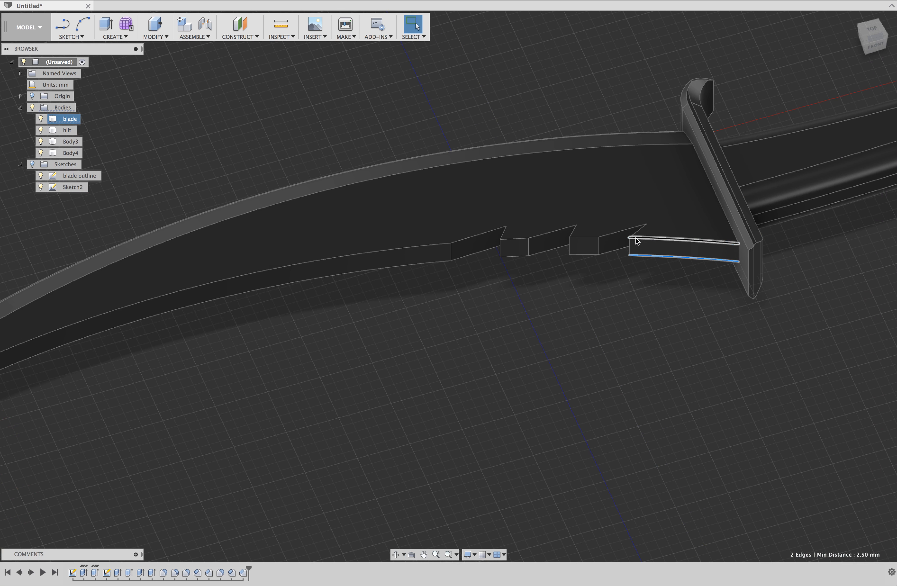
{"action": "left_click", "coordinate": [634, 231], "text": "shift"}
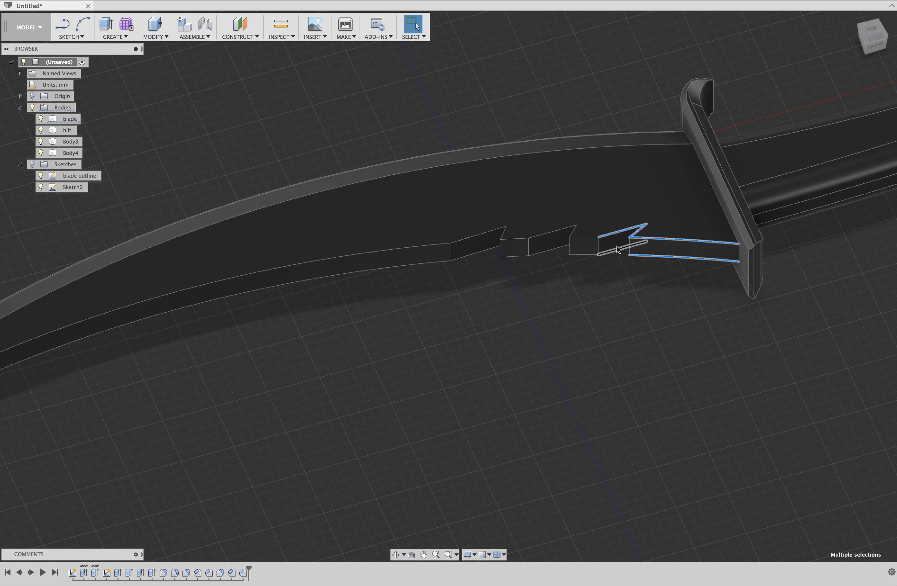
{"action": "middle_click_drag", "start_coordinate": [586, 255], "coordinate": [645, 252], "text": "shift"}
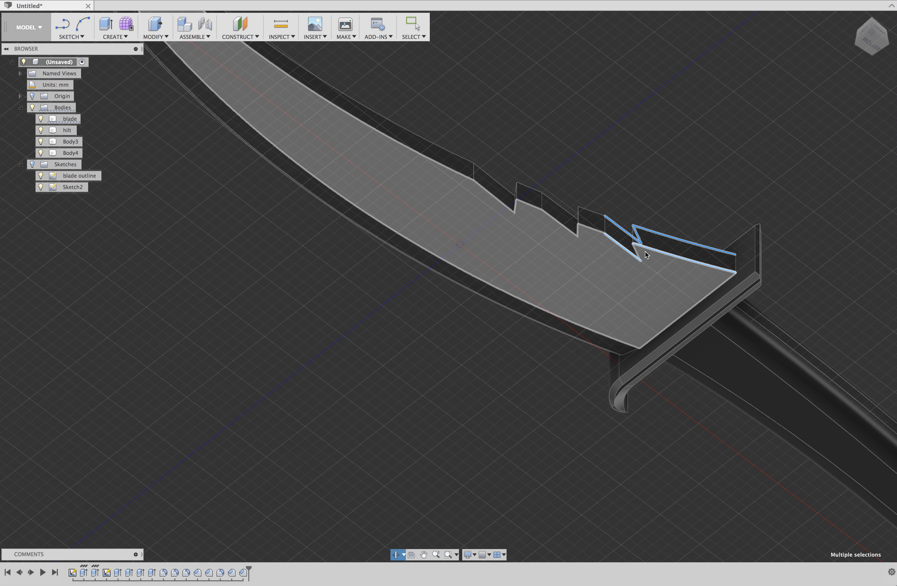
{"action": "left_click", "coordinate": [591, 211], "text": "shift"}
{"action": "left_click", "coordinate": [590, 229], "text": "shift"}
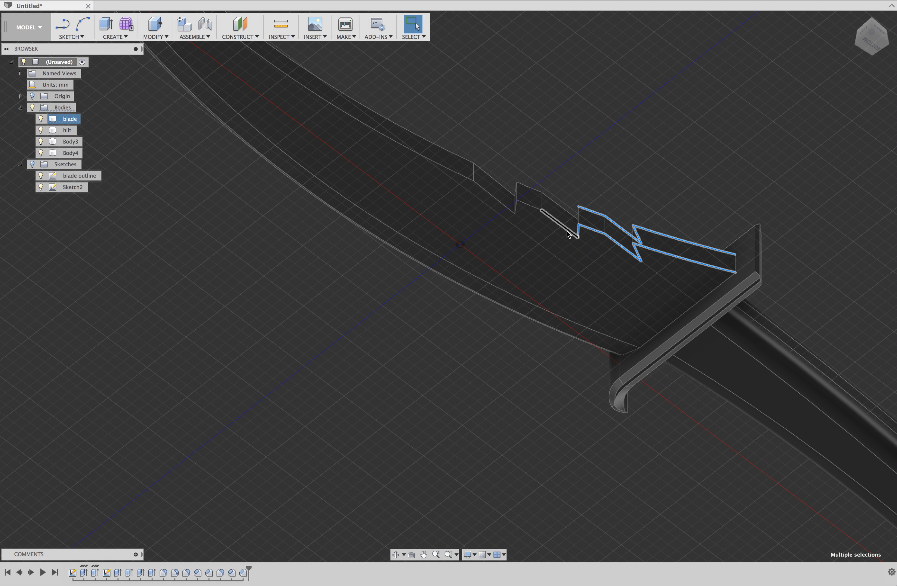
{"action": "left_click", "coordinate": [570, 230], "text": "shift"}
{"action": "left_click", "coordinate": [516, 208], "text": "shift"}
{"action": "left_click", "coordinate": [494, 197], "text": "shift"}
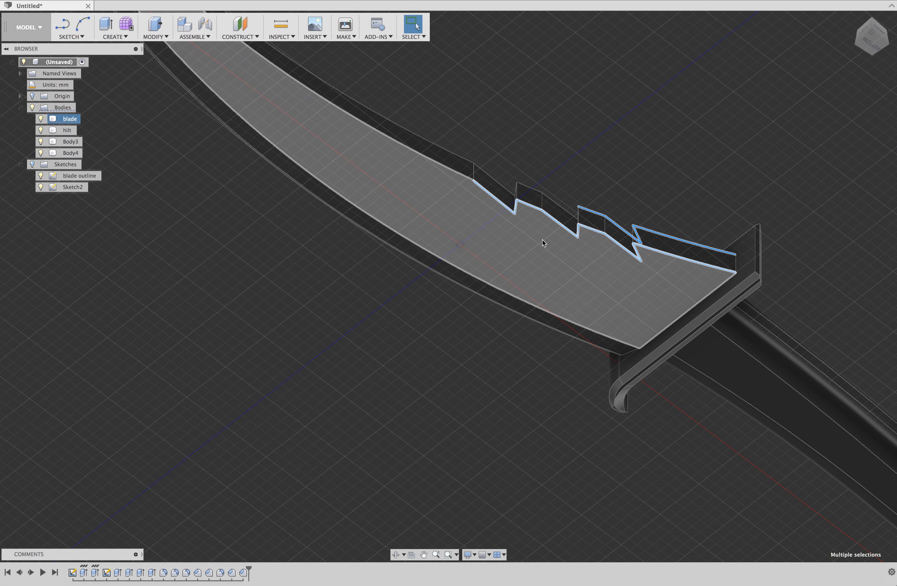
{"action": "left_click", "coordinate": [456, 172], "text": "shift"}
{"action": "middle_click_drag", "start_coordinate": [456, 200], "coordinate": [450, 237], "text": "shift"}
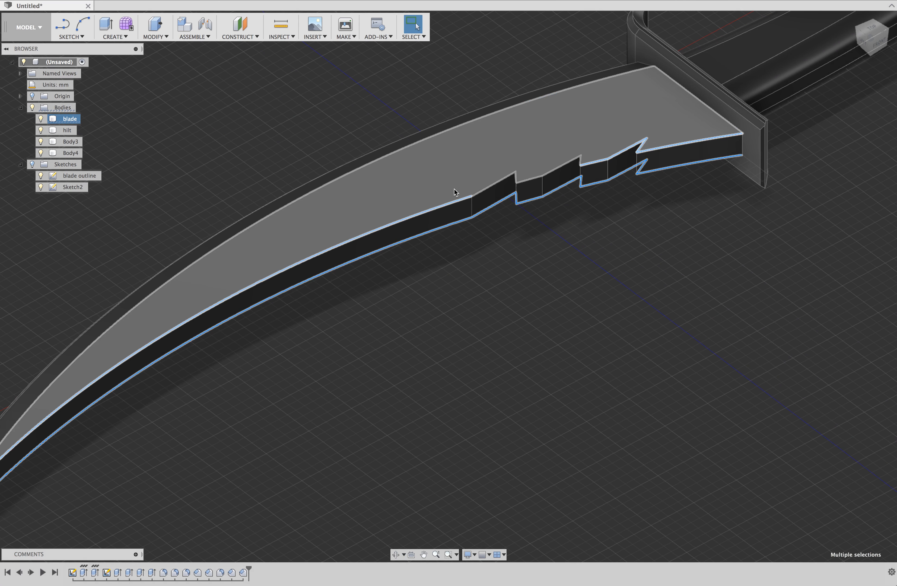
{"action": "left_click", "coordinate": [484, 189], "text": "shift"}
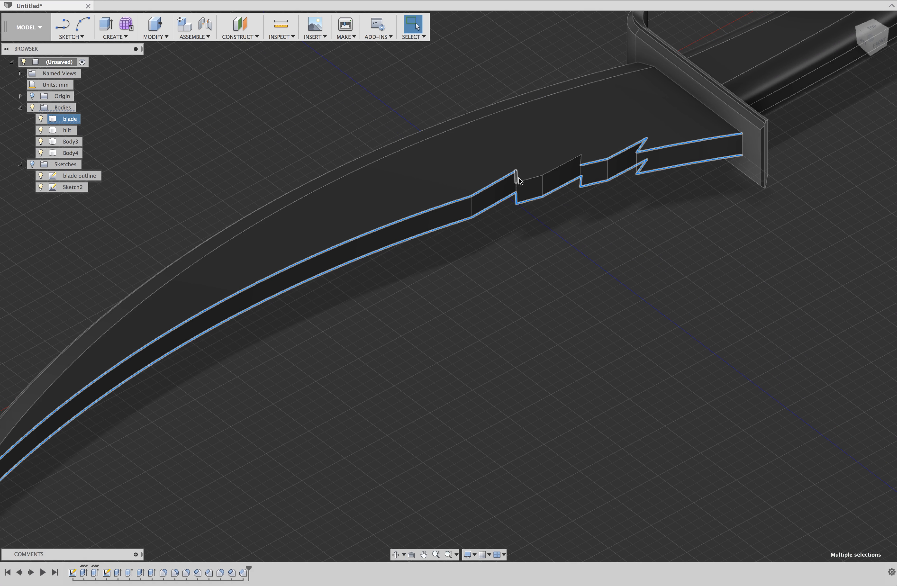
{"action": "middle_click_drag", "start_coordinate": [545, 246], "coordinate": [591, 244], "text": "shift"}
{"action": "left_click", "coordinate": [505, 130], "text": "shift"}
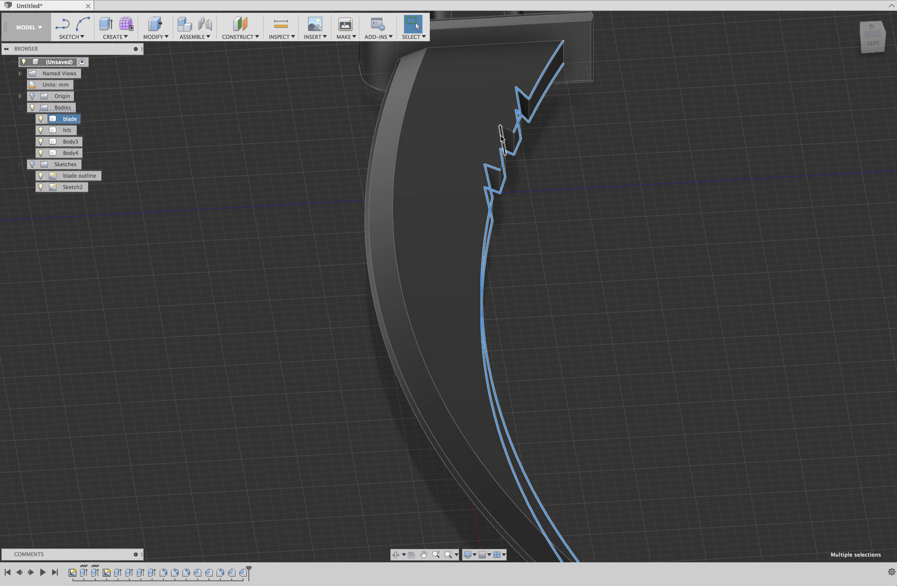
{"action": "middle_click_drag", "start_coordinate": [563, 176], "coordinate": [533, 172], "text": "shift"}
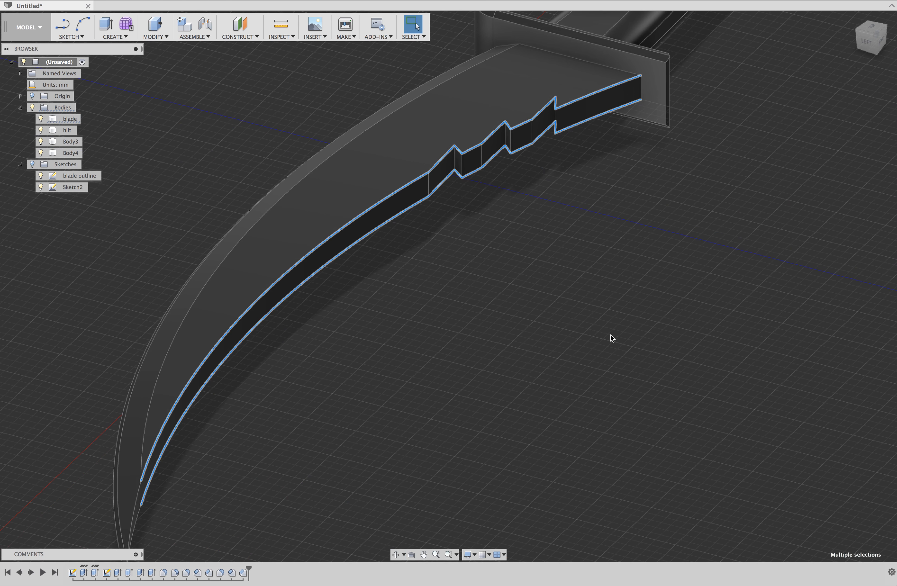
{"action": "middle_click_drag", "start_coordinate": [325, 437], "coordinate": [120, 372], "text": "shift"}
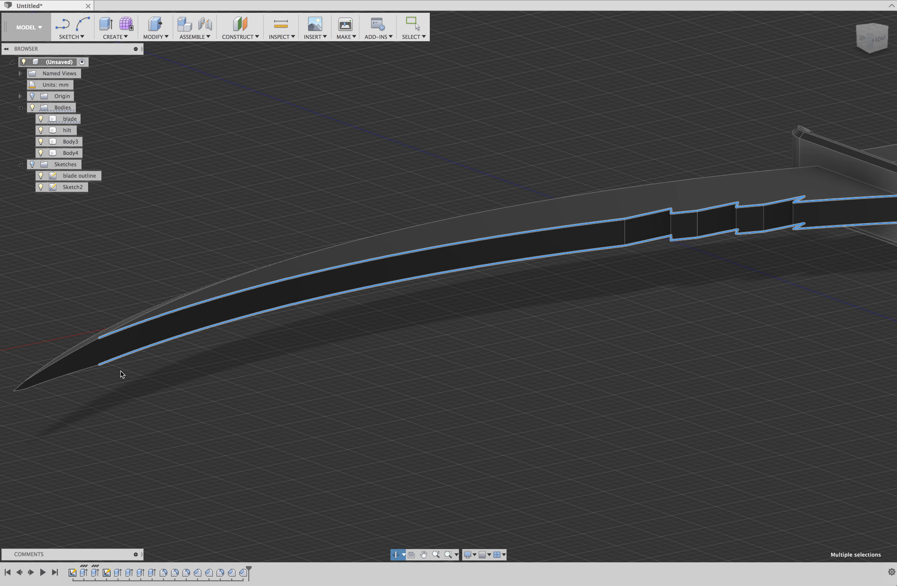
{"action": "left_click", "coordinate": [78, 350], "text": "shift"}
{"action": "left_click", "coordinate": [40, 383], "text": "shift"}
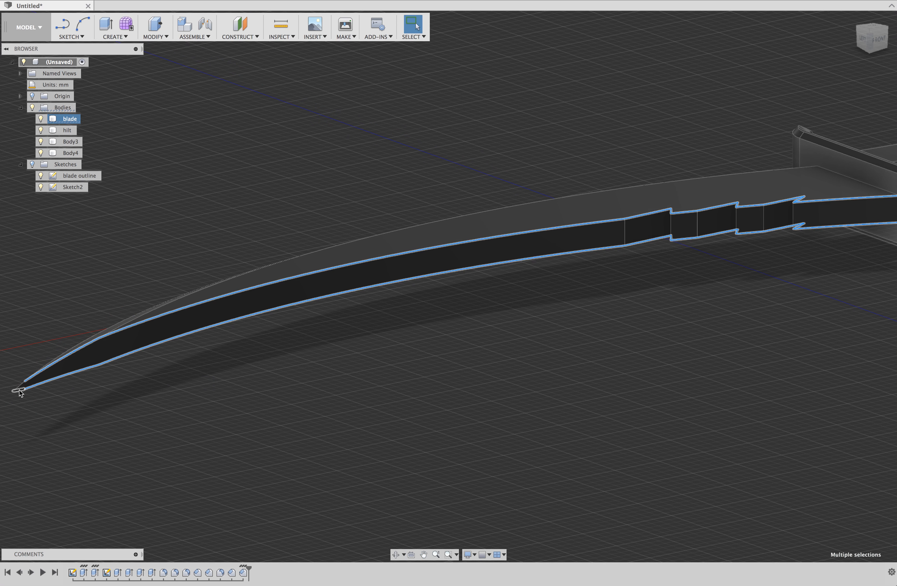
{"action": "left_click", "coordinate": [18, 389], "text": "shift"}
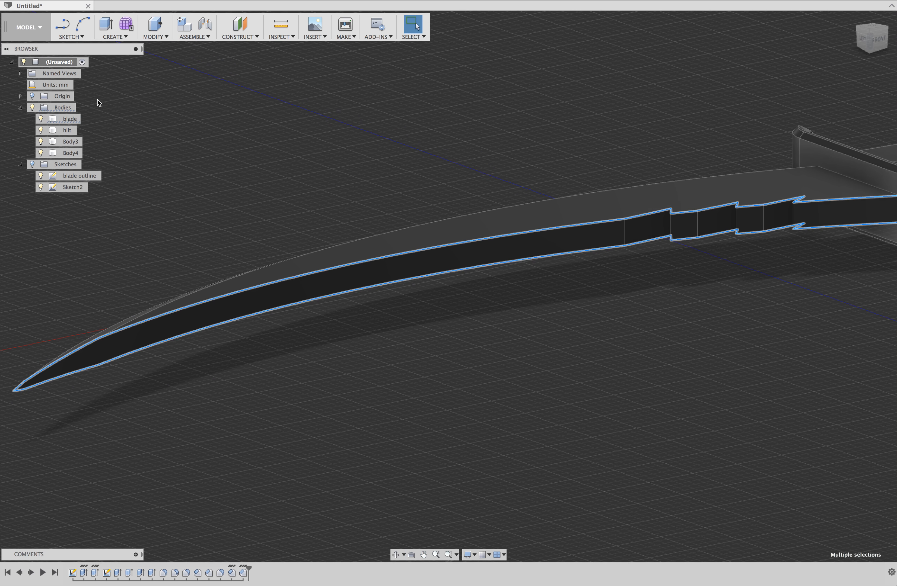
{"action": "left_click", "coordinate": [160, 37]}
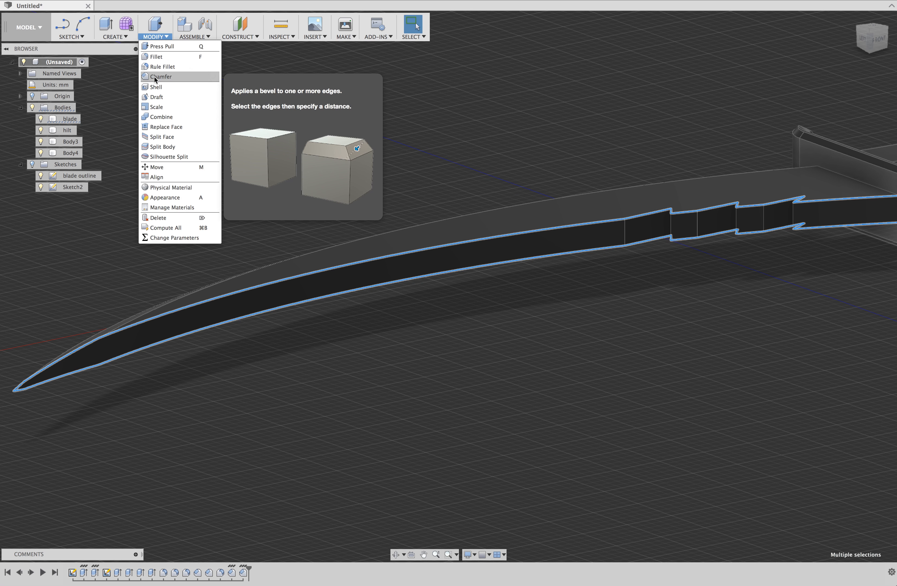
{"action": "left_click", "coordinate": [160, 77]}
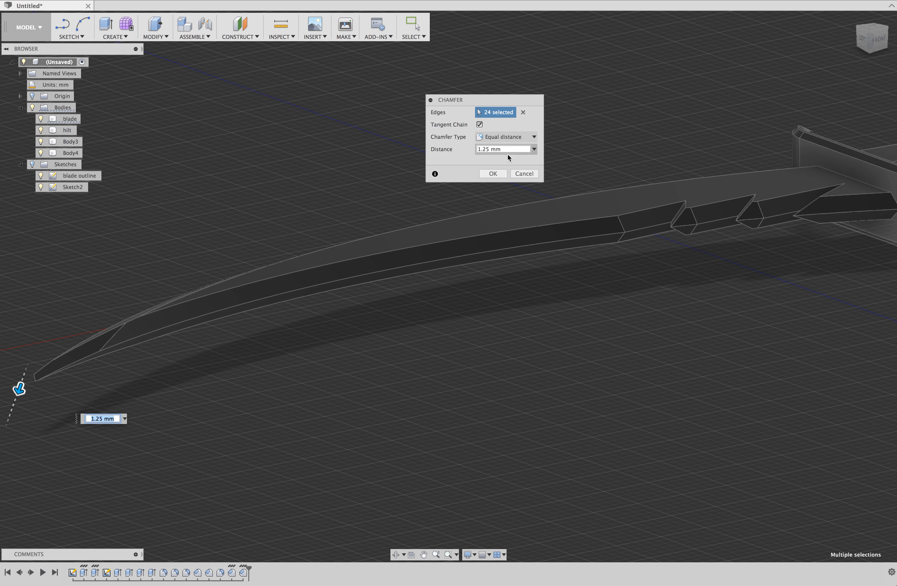
{"action": "double_click", "coordinate": [487, 150]}
{"action": "type", "text": "."}
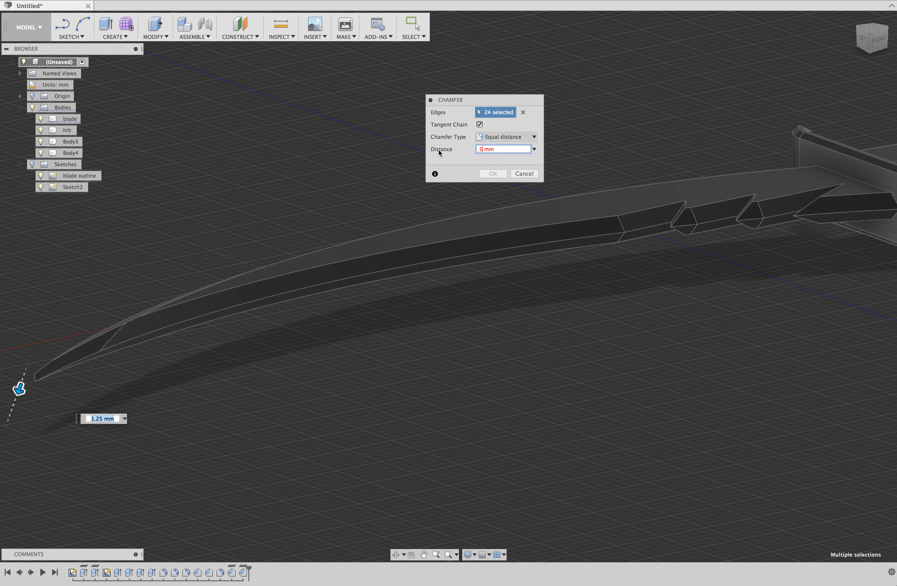
{"action": "type", "text": "5"}
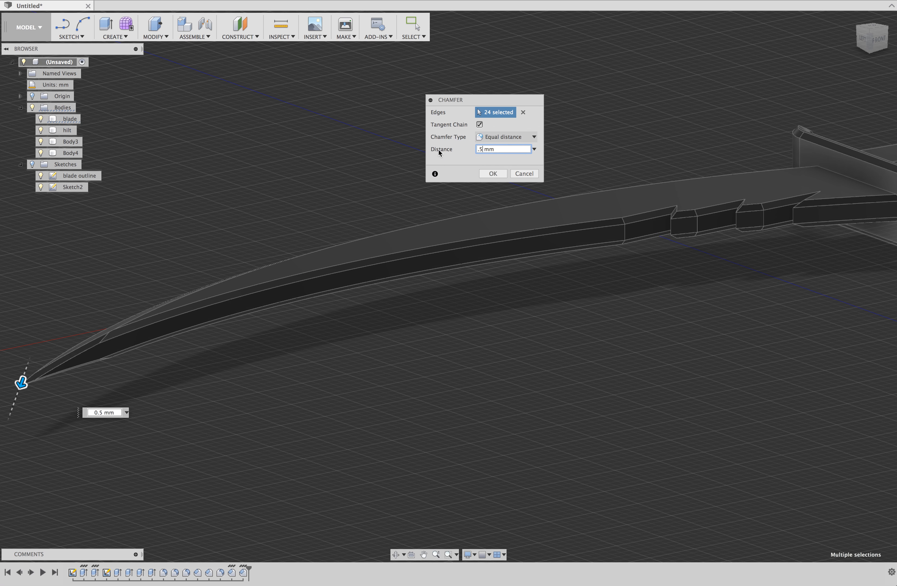
{"action": "left_click", "coordinate": [489, 174]}
Apply the Gold - Polished metal appearance to the round pommel body.
{"action": "middle_click_drag", "start_coordinate": [631, 309], "coordinate": [784, 213], "text": "shift"}
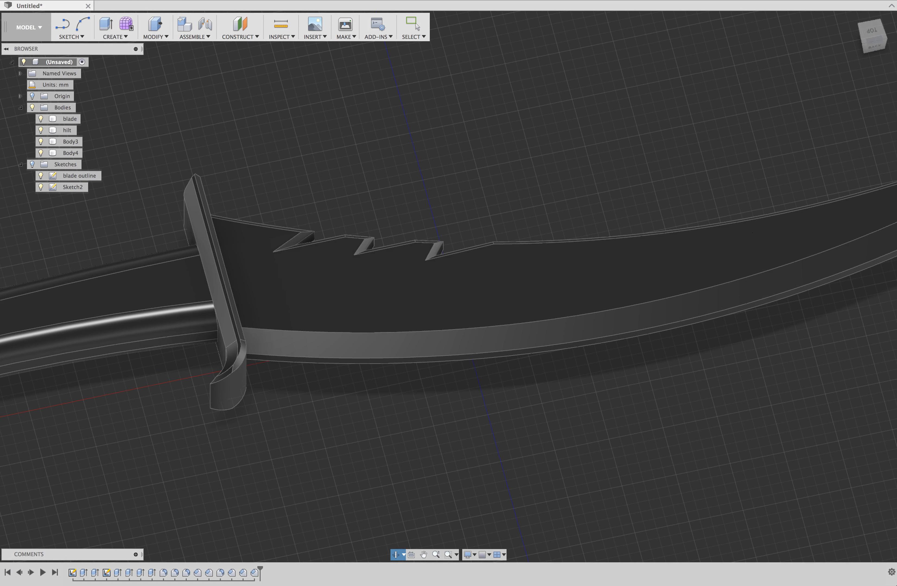
{"action": "scroll", "coordinate": [435, 324], "scroll_direction": "down", "scroll_amount": 5}
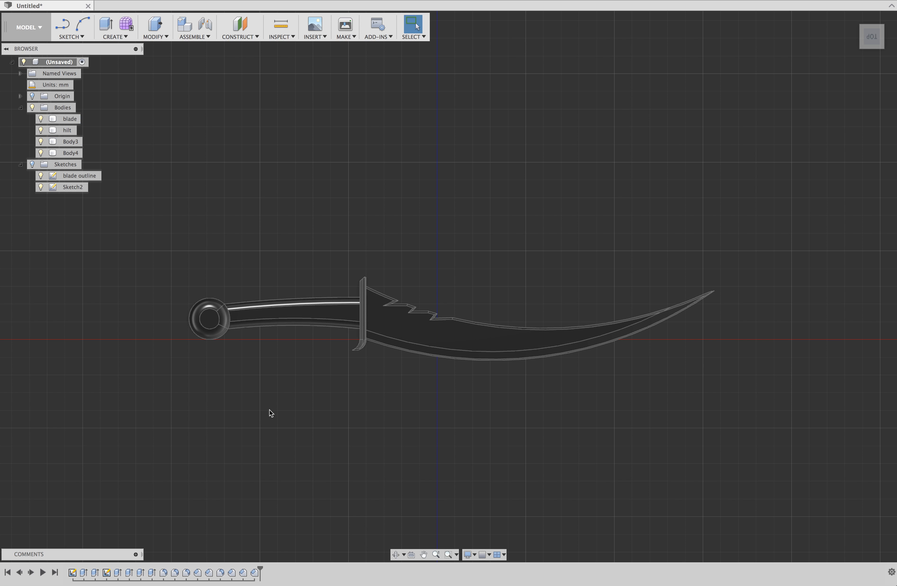
{"action": "left_click", "coordinate": [59, 143]}
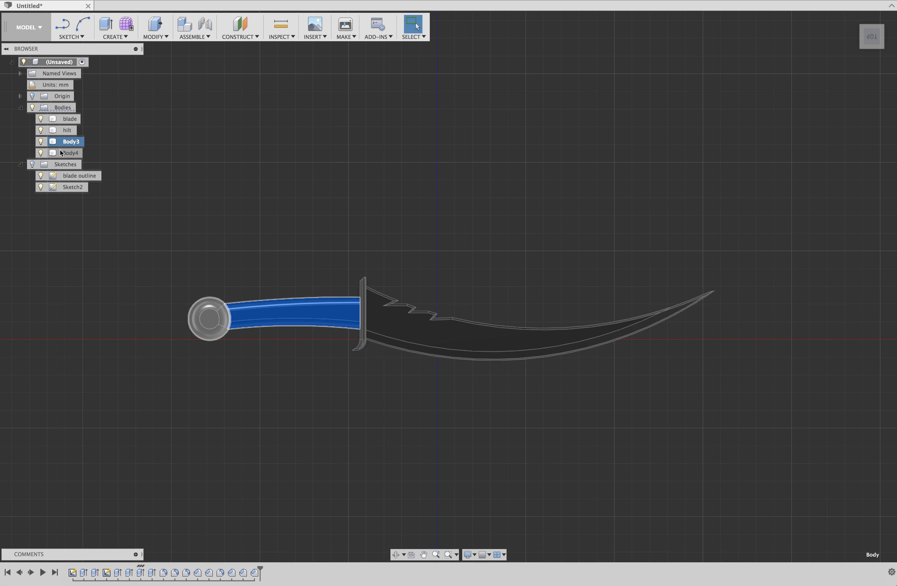
{"action": "left_click", "coordinate": [61, 152]}
{"action": "right_click", "coordinate": [61, 152]}
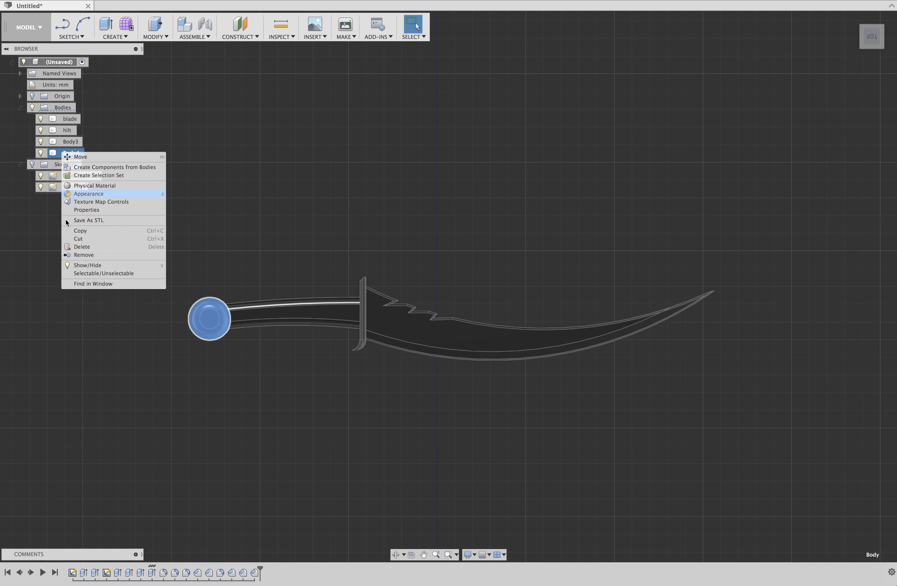
{"action": "left_click", "coordinate": [84, 195]}
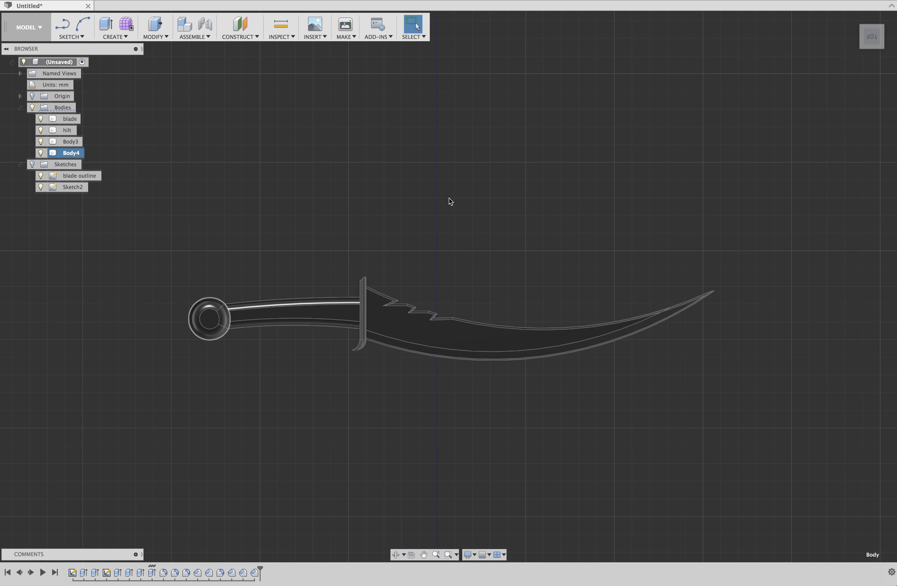
{"action": "left_click", "coordinate": [704, 106]}
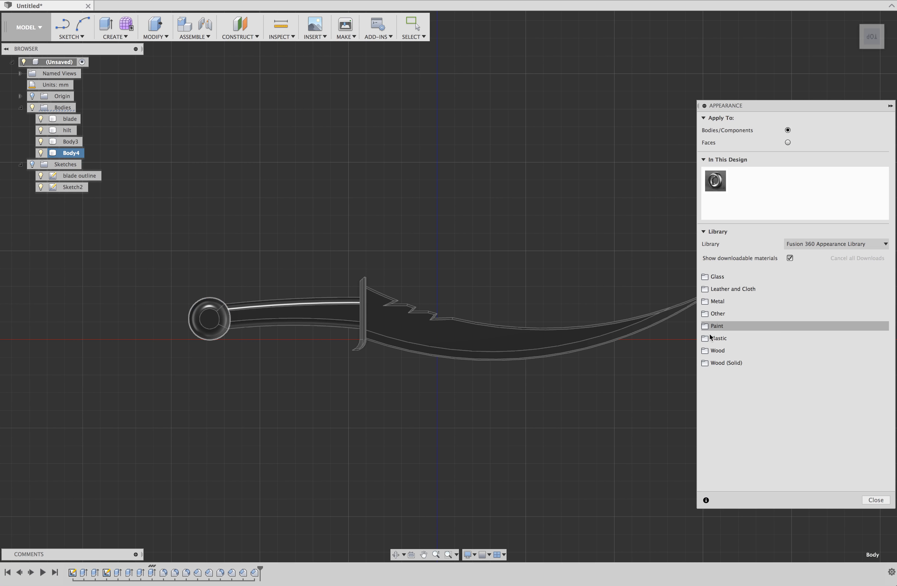
{"action": "left_click", "coordinate": [709, 303]}
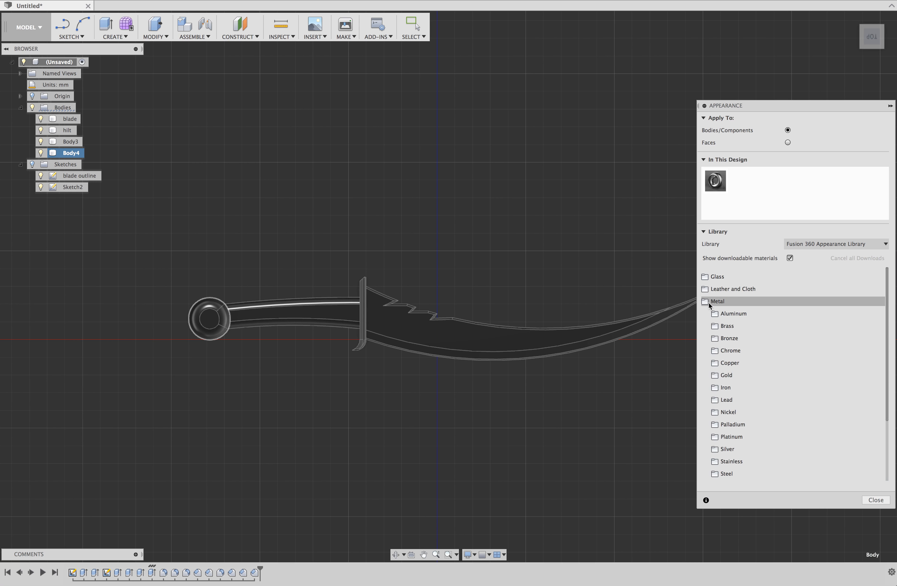
{"action": "scroll", "coordinate": [733, 387], "scroll_direction": "down", "scroll_amount": 3}
{"action": "left_click", "coordinate": [719, 318]}
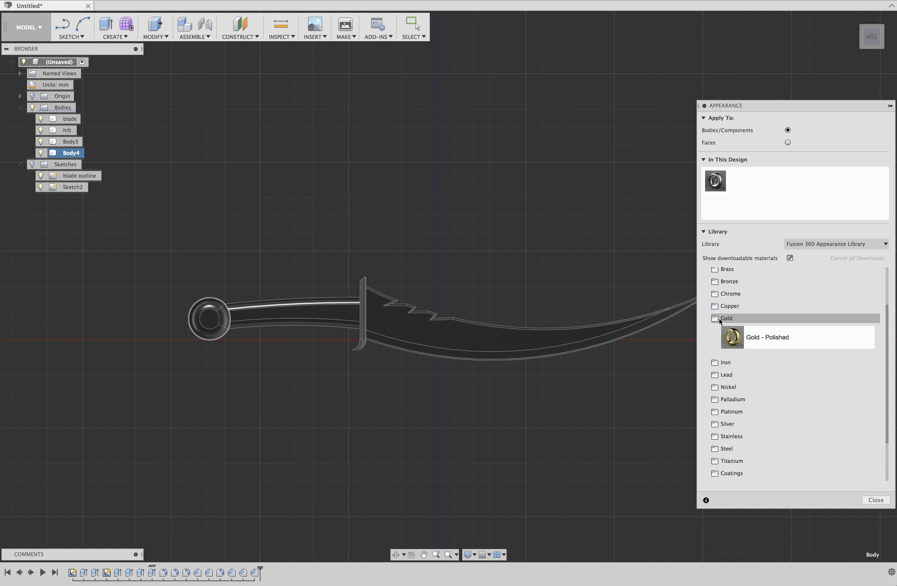
{"action": "left_click_drag", "start_coordinate": [731, 338], "coordinate": [195, 311]}
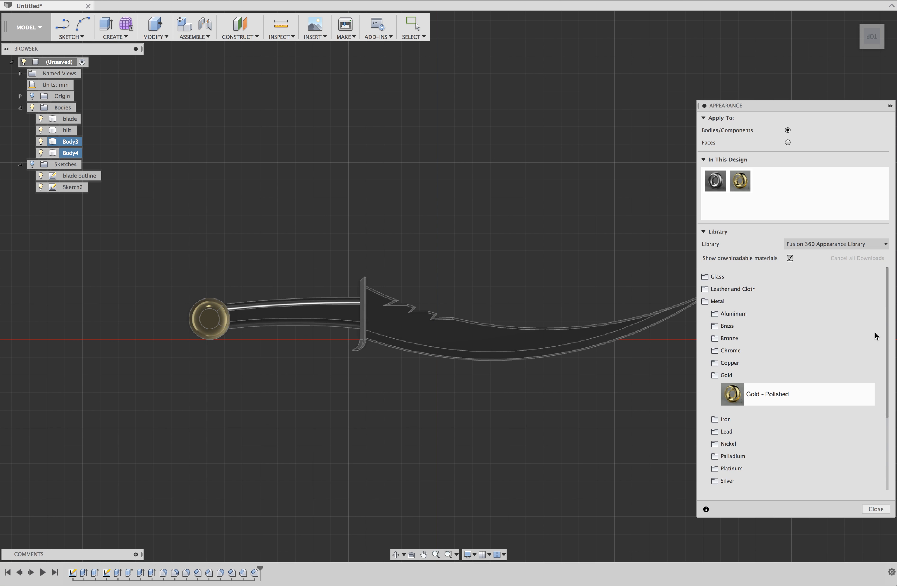
Apply the Leather - Matte (Tan) appearance from the Leather and Cloth library category to the curved handle body.
{"action": "left_click", "coordinate": [710, 303]}
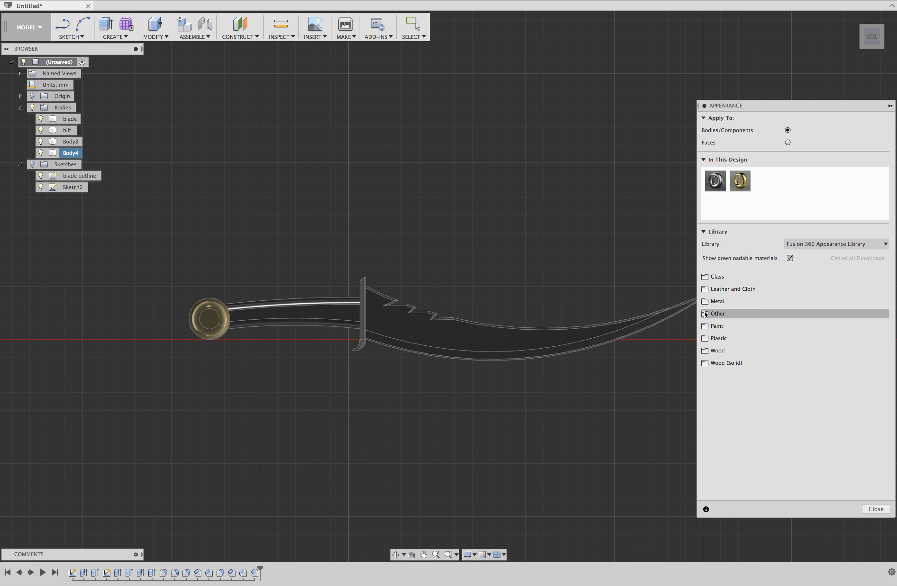
{"action": "left_click", "coordinate": [706, 294]}
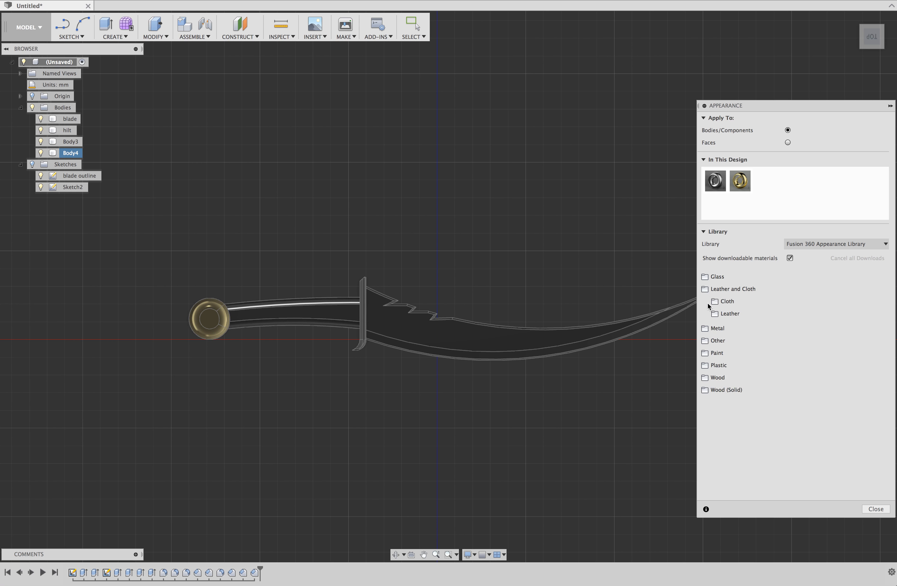
{"action": "left_click", "coordinate": [713, 315]}
{"action": "scroll", "coordinate": [758, 439], "scroll_direction": "down", "scroll_amount": 3}
{"action": "scroll", "coordinate": [738, 404], "scroll_direction": "down", "scroll_amount": 2}
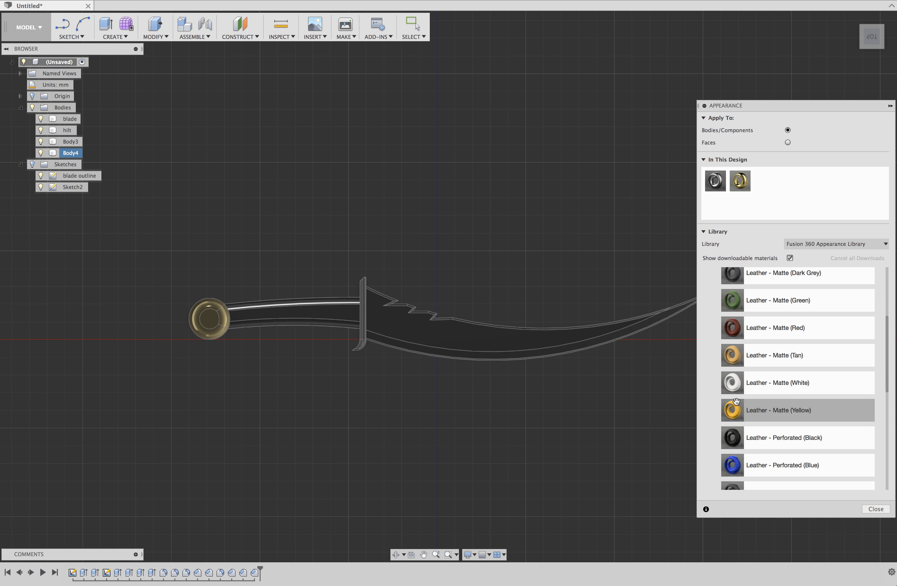
{"action": "scroll", "coordinate": [737, 429], "scroll_direction": "down", "scroll_amount": 5}
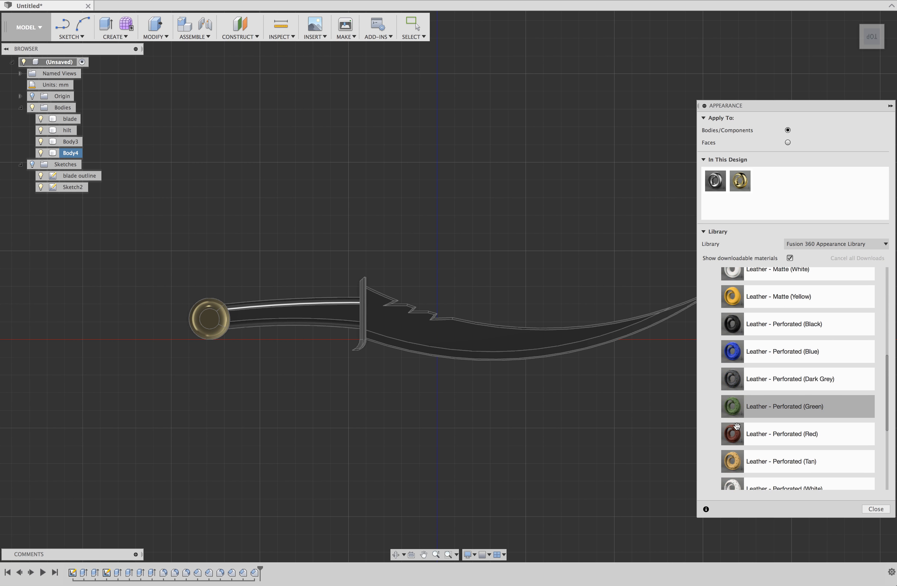
{"action": "scroll", "coordinate": [740, 437], "scroll_direction": "down", "scroll_amount": 5}
{"action": "scroll", "coordinate": [740, 441], "scroll_direction": "up", "scroll_amount": 4}
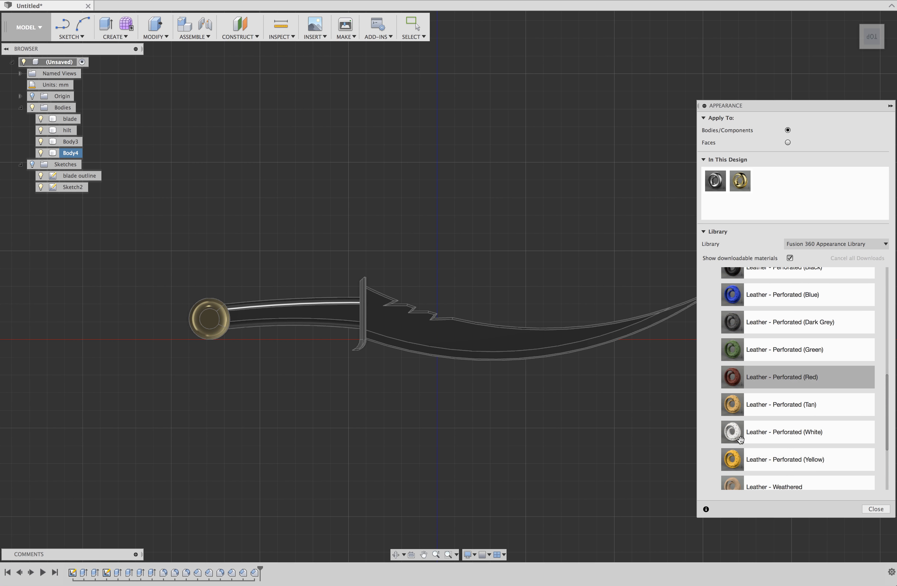
{"action": "scroll", "coordinate": [740, 440], "scroll_direction": "up", "scroll_amount": 3}
{"action": "scroll", "coordinate": [741, 440], "scroll_direction": "up", "scroll_amount": 4}
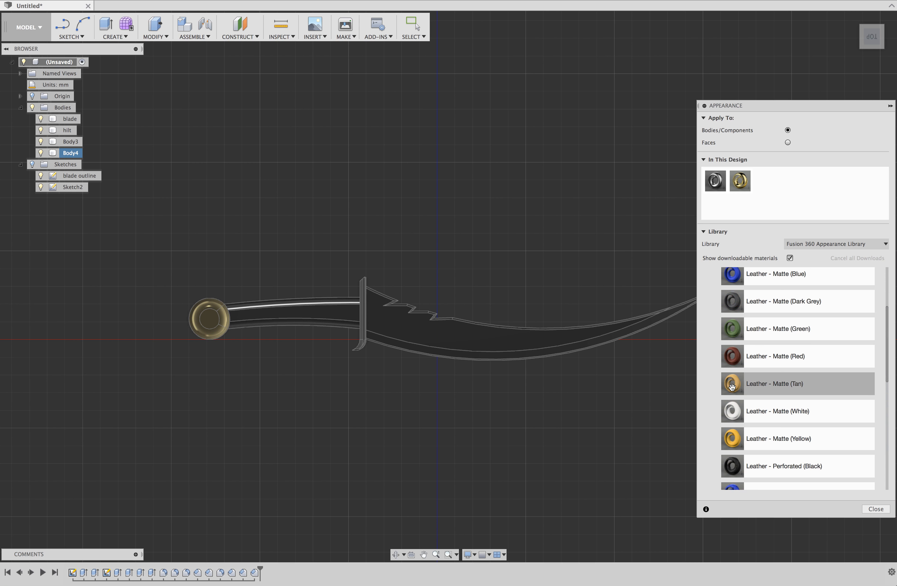
{"action": "scroll", "coordinate": [734, 440], "scroll_direction": "up", "scroll_amount": 3}
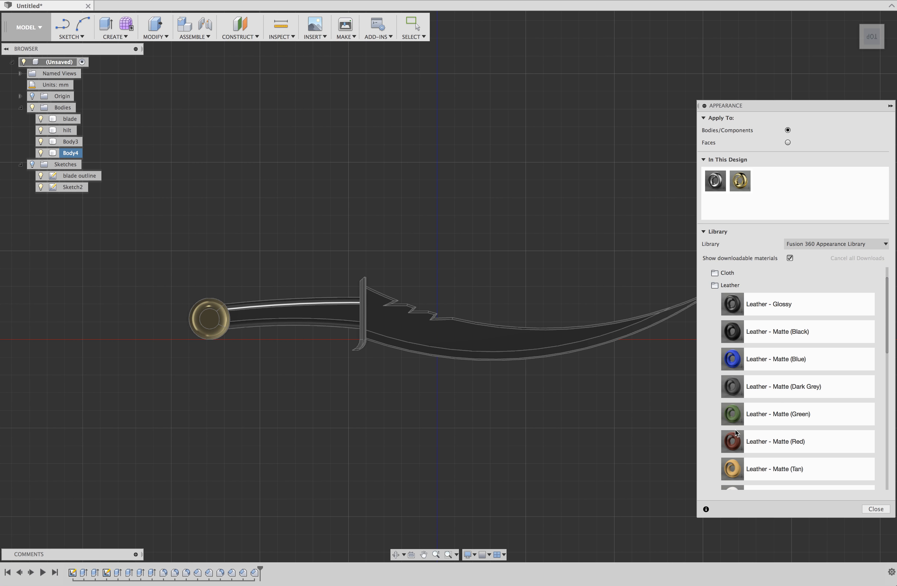
{"action": "scroll", "coordinate": [736, 430], "scroll_direction": "down", "scroll_amount": 4}
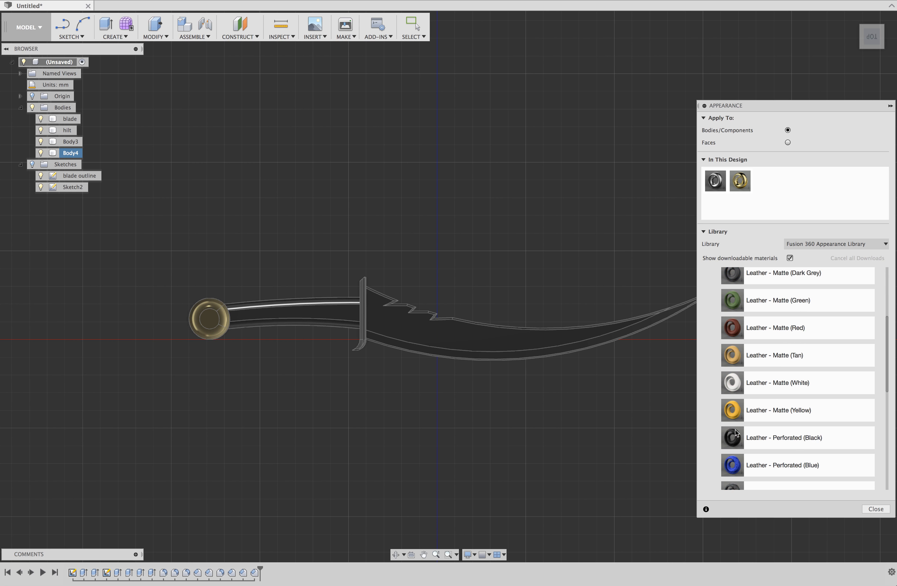
{"action": "left_click_drag", "start_coordinate": [752, 354], "coordinate": [269, 328]}
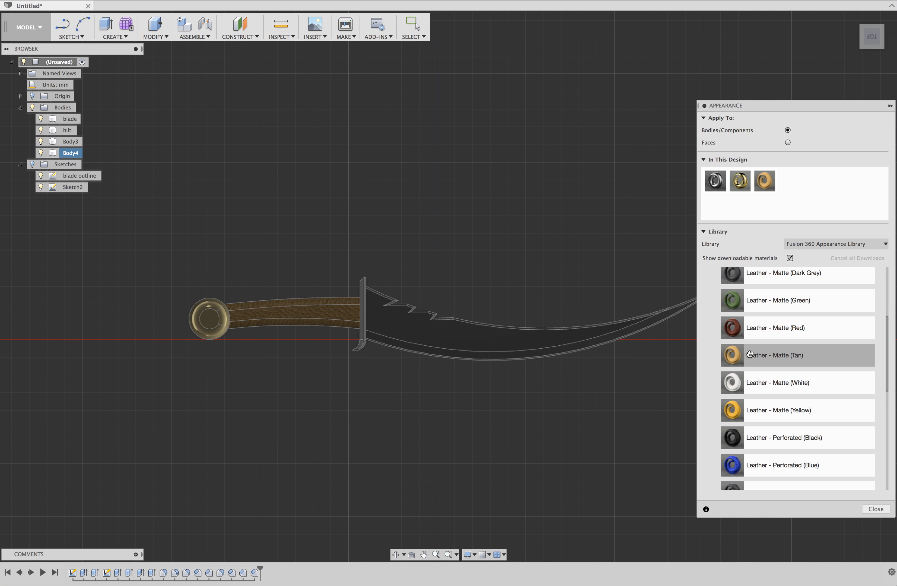
Apply the Gold - Polished metal appearance to the guard body between the handle and the blade.
{"action": "scroll", "coordinate": [746, 354], "scroll_direction": "up", "scroll_amount": 4}
{"action": "left_click", "coordinate": [715, 286]}
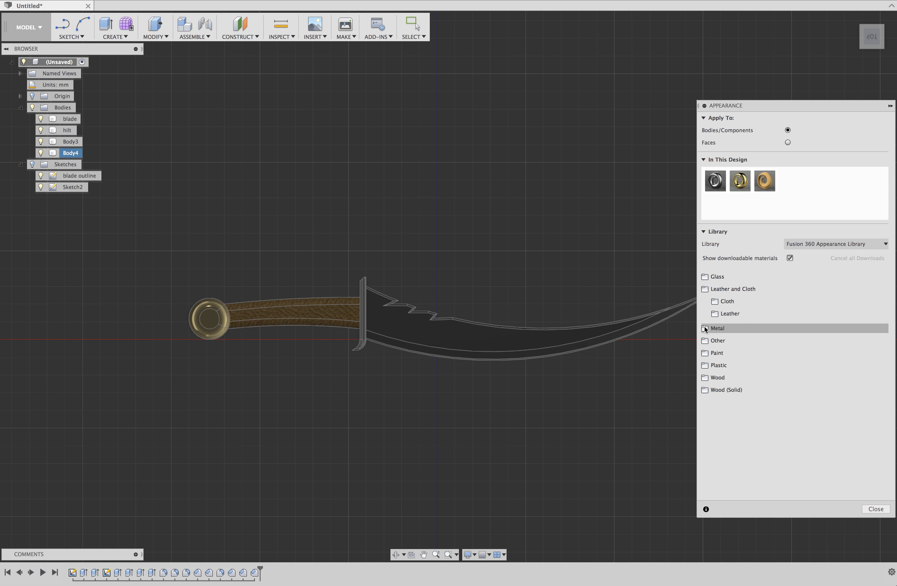
{"action": "left_click", "coordinate": [702, 290]}
{"action": "left_click", "coordinate": [706, 303]}
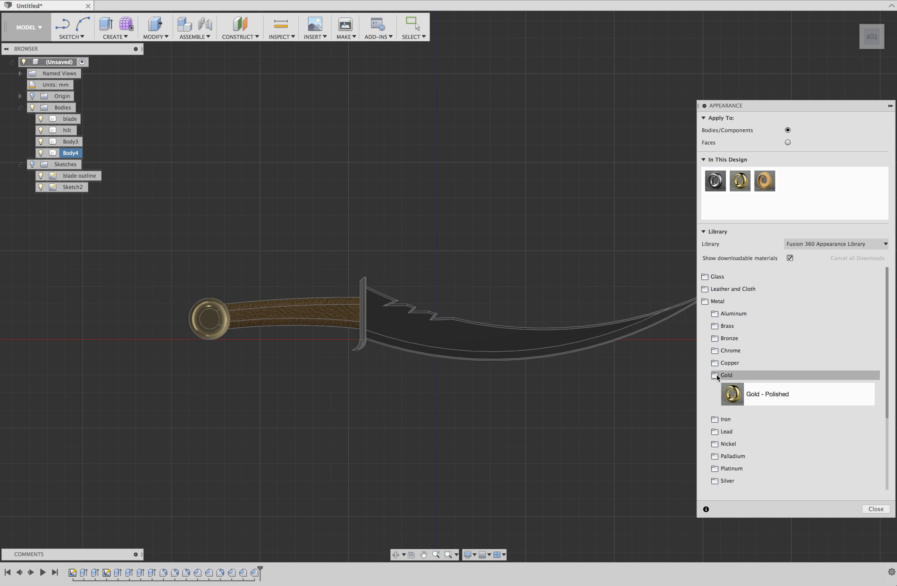
{"action": "left_click_drag", "start_coordinate": [737, 396], "coordinate": [369, 311]}
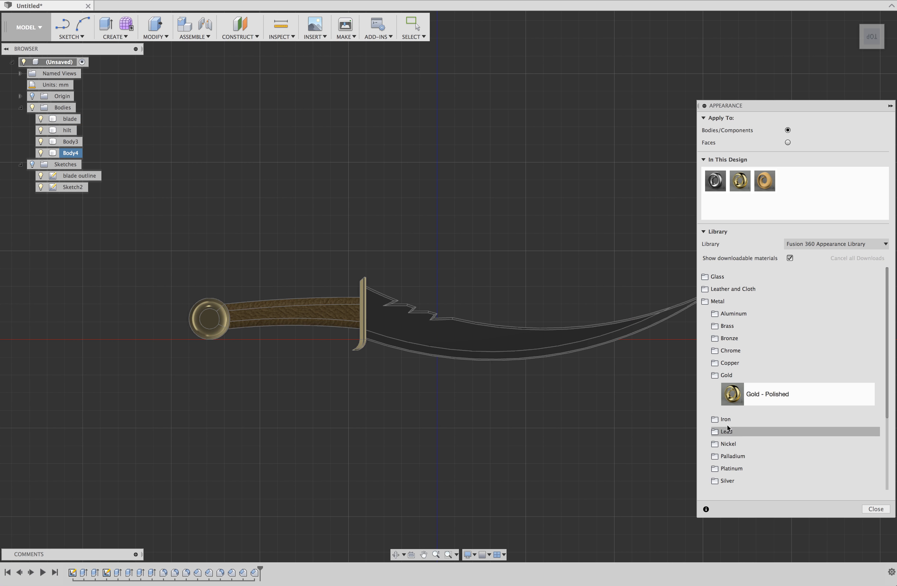